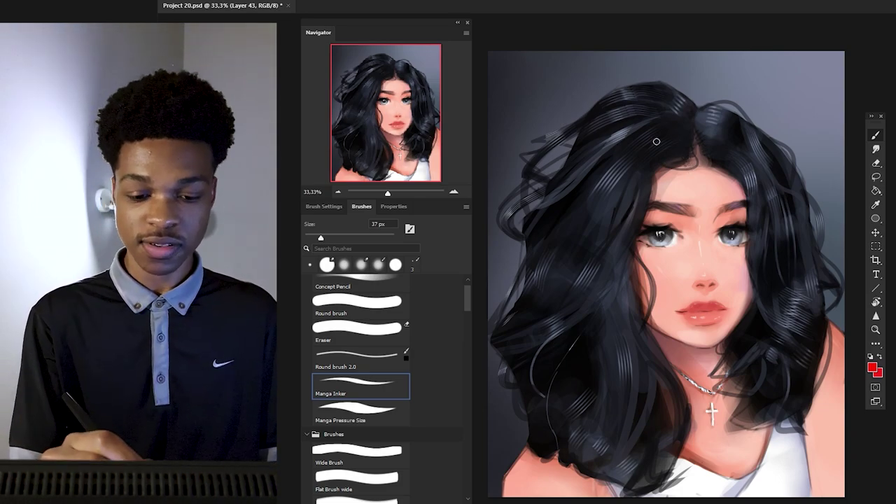
# Draw red guide curves over the finished portrait's hair to mark how the main locks flow.
pyautogui.moveTo(598, 475); pyautogui.dragTo(595, 479)
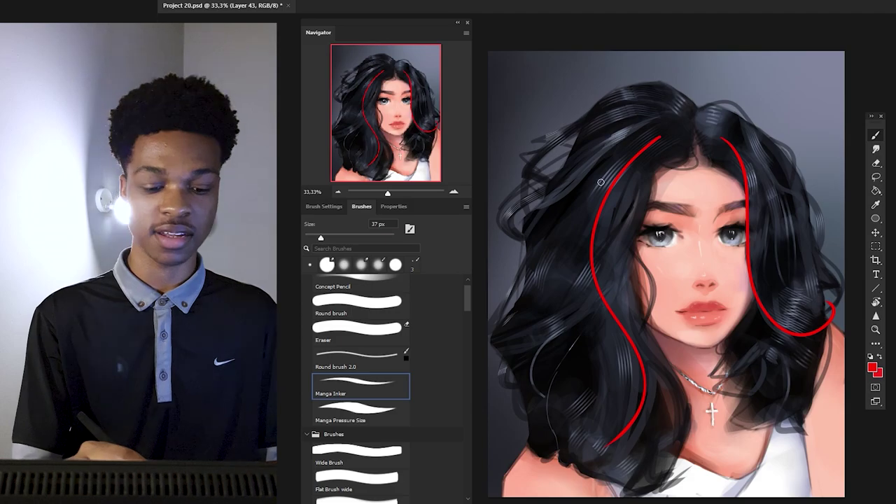
pyautogui.moveTo(641, 150)
pyautogui.mouseDown()
pyautogui.moveTo(560, 328)
pyautogui.moveTo(489, 343)
pyautogui.mouseUp()
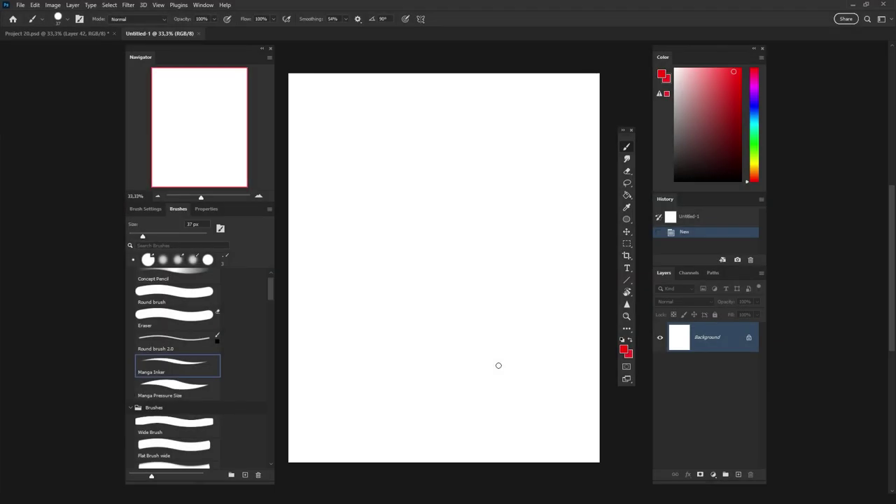
# Add a new layer and sketch a thin black oval for the head with Round brush 2.0 at 3 px.
pyautogui.hotkey('ctrl', 'shift', 'alt', 'n')
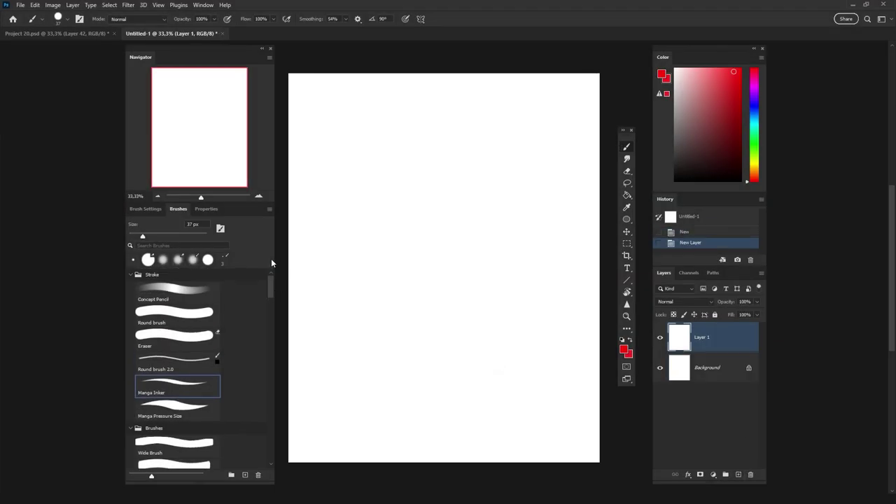
pyautogui.click(210, 347)
pyautogui.click(674, 181)
pyautogui.moveTo(455, 133); pyautogui.dragTo(447, 135)
pyautogui.hotkey('ctrl', 'z')
pyautogui.moveTo(460, 135)
pyautogui.mouseDown()
pyautogui.moveTo(481, 245)
pyautogui.moveTo(438, 131)
pyautogui.mouseUp()
pyautogui.hotkey('ctrl', 'z')
pyautogui.moveTo(497, 185); pyautogui.dragTo(501, 199)
pyautogui.moveTo(502, 202); pyautogui.dragTo(465, 314)
pyautogui.hotkey('ctrl', 'z')
# Lower the head oval layer's opacity to 25%.
pyautogui.click(757, 302)
pyautogui.moveTo(755, 314); pyautogui.dragTo(725, 315)
pyautogui.click(715, 420)
pyautogui.click(714, 338)
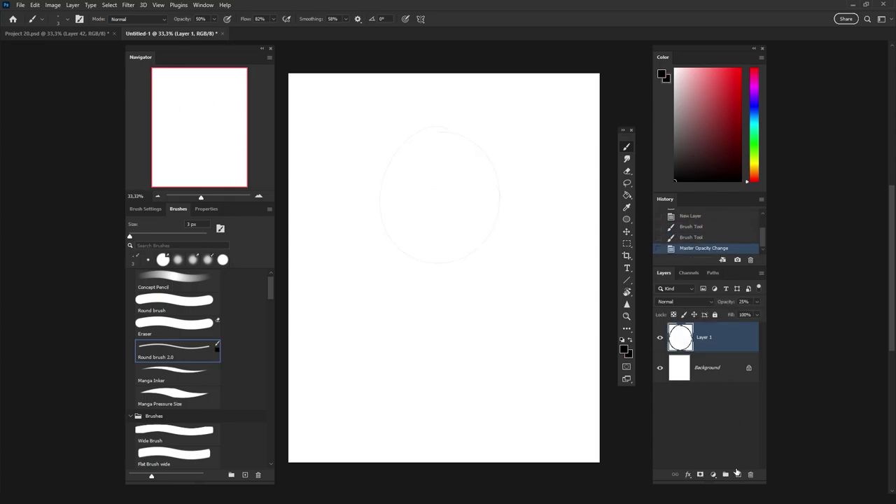
# Sketch construction guidelines for the head on a new layer and merge it with the oval's layer.
pyautogui.click(737, 475)
pyautogui.click(711, 367)
pyautogui.moveTo(394, 183); pyautogui.dragTo(509, 183)
pyautogui.moveTo(446, 284); pyautogui.dragTo(455, 284)
pyautogui.click(738, 340)
pyautogui.moveTo(480, 181); pyautogui.dragTo(475, 287)
pyautogui.hotkey('ctrl', 'e')
# Try to free-transform the merged head construction sketch.
pyautogui.hotkey('ctrl', 't')
pyautogui.moveTo(511, 126); pyautogui.dragTo(476, 187)
pyautogui.press('Return')
pyautogui.hotkey('ctrl', 'z')
# Sketch the side of the face and the long hair lines falling beside the neck on both sides.
pyautogui.moveTo(388, 195); pyautogui.dragTo(396, 340)
pyautogui.moveTo(486, 188); pyautogui.dragTo(493, 208)
pyautogui.moveTo(497, 241); pyautogui.dragTo(499, 275)
pyautogui.moveTo(506, 295); pyautogui.dragTo(518, 319)
# Sketch the outer hair contour down the left side and over the crown with short segmented lines.
pyautogui.moveTo(311, 332)
pyautogui.mouseDown()
pyautogui.moveTo(340, 226)
pyautogui.moveTo(347, 232)
pyautogui.moveTo(343, 174)
pyautogui.mouseUp()
pyautogui.hotkey('ctrl', 'z')
pyautogui.hotkey('ctrl', 'z')
pyautogui.moveTo(345, 232); pyautogui.dragTo(328, 177)
pyautogui.moveTo(328, 168)
pyautogui.mouseDown()
pyautogui.moveTo(384, 112)
pyautogui.moveTo(432, 115)
pyautogui.mouseUp()
pyautogui.hotkey('ctrl', 'z')
pyautogui.hotkey('ctrl', 'z')
pyautogui.moveTo(325, 173); pyautogui.dragTo(370, 132)
pyautogui.moveTo(377, 126)
pyautogui.mouseDown()
pyautogui.moveTo(461, 136)
pyautogui.moveTo(480, 177)
pyautogui.mouseUp()
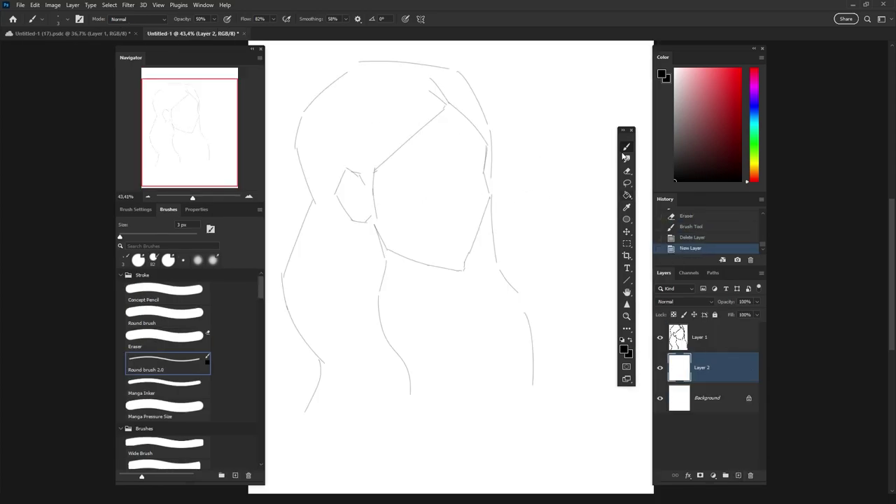
# Sketch the neck and shoulder lines on Layer 2 and merge them with the head and hair sketch.
pyautogui.moveTo(432, 269)
pyautogui.mouseDown()
pyautogui.moveTo(437, 312)
pyautogui.moveTo(479, 310)
pyautogui.moveTo(505, 328)
pyautogui.mouseUp()
pyautogui.scroll(-1, 490, 311)
pyautogui.moveTo(334, 343); pyautogui.dragTo(316, 371)
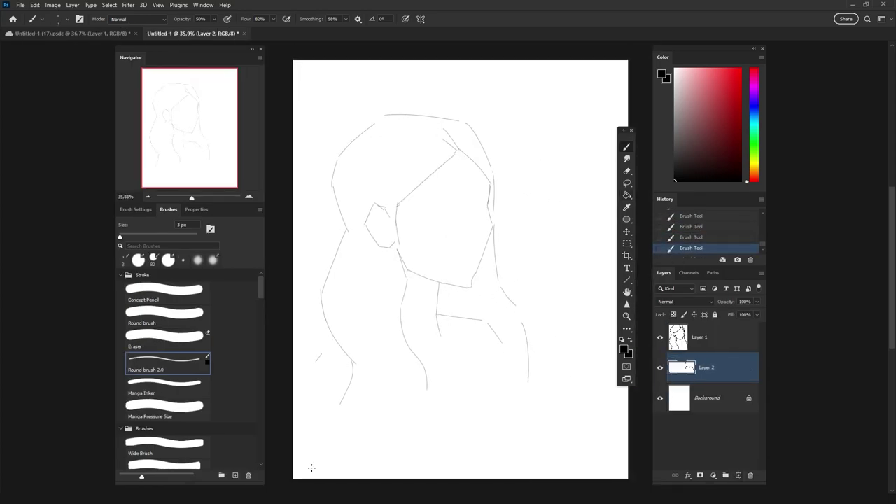
pyautogui.scroll(1, 462, 375)
pyautogui.press('e')
pyautogui.click(707, 338)
pyautogui.hotkey('ctrl', 'e')
# Lasso the whole hair and shoulder silhouette on a new layer beneath the sketch and fill it with a peach skin tone.
pyautogui.moveTo(478, 183)
pyautogui.mouseDown()
pyautogui.moveTo(479, 200)
pyautogui.moveTo(486, 180)
pyautogui.moveTo(490, 203)
pyautogui.mouseUp()
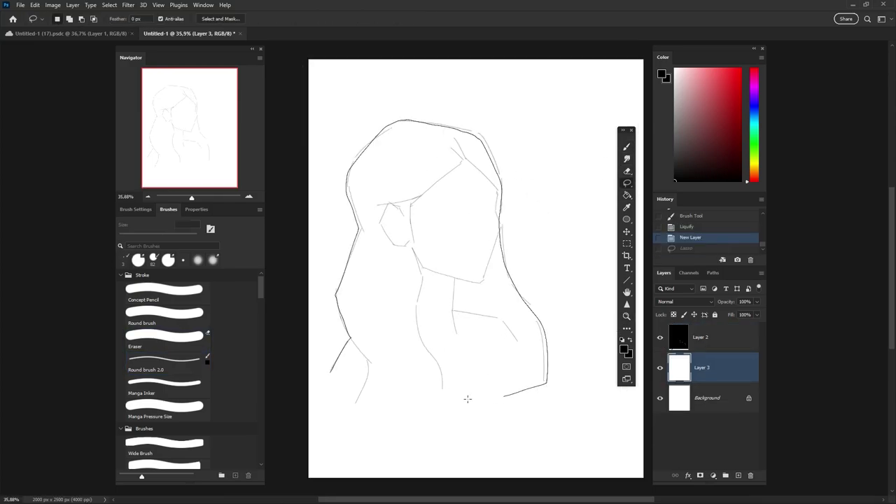
pyautogui.moveTo(468, 399); pyautogui.dragTo(455, 402)
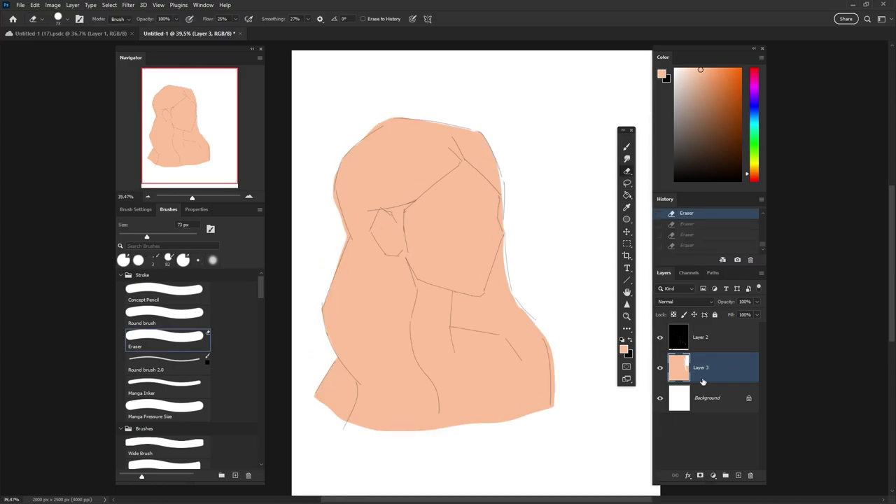
# Add a new layer above the peach base and clip it to the base with a clipping mask.
pyautogui.hotkey('ctrl', 'shift', 'alt', 'n')
pyautogui.keyDown('alt'); pyautogui.click(738, 382); pyautogui.keyUp('alt')
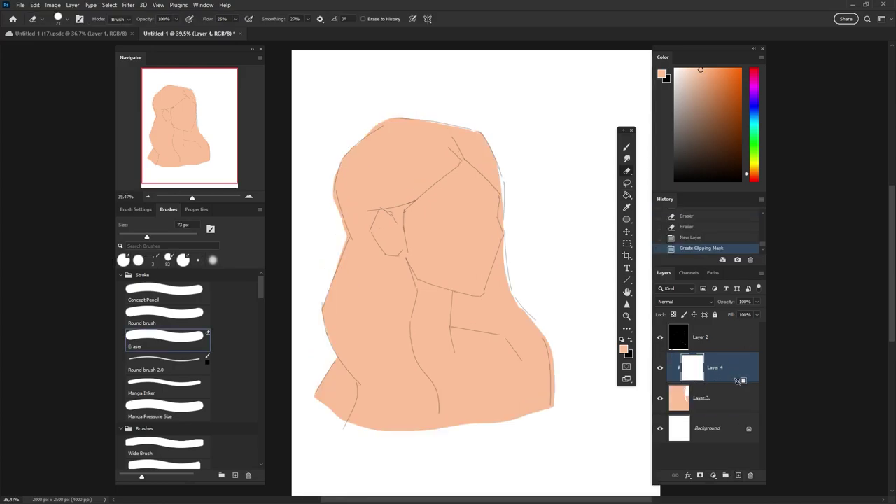
pyautogui.keyDown('alt'); pyautogui.click(738, 382); pyautogui.keyUp('alt')
pyautogui.click(683, 400)
pyautogui.click(715, 369)
pyautogui.keyDown('alt'); pyautogui.click(714, 382); pyautogui.keyUp('alt')
# Set up the Round brush at 41% opacity with a dark reddish-brown colour for the skin shadow.
pyautogui.press('b')
pyautogui.click(719, 111)
pyautogui.hotkey('ctrl', 'z')
pyautogui.click(214, 18)
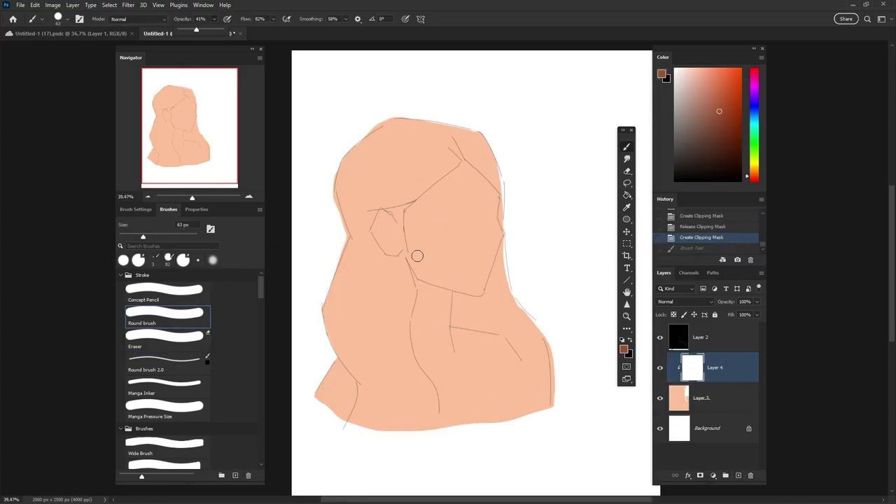
pyautogui.click(733, 104)
# Paint the shadow beneath the jaw on the clipped layer and trim its lower edge with the eraser.
pyautogui.moveTo(412, 271)
pyautogui.mouseDown()
pyautogui.moveTo(437, 295)
pyautogui.moveTo(456, 297)
pyautogui.moveTo(429, 275)
pyautogui.mouseUp()
pyautogui.hotkey('ctrl', 'z')
pyautogui.press('e')
pyautogui.moveTo(429, 274); pyautogui.dragTo(416, 256)
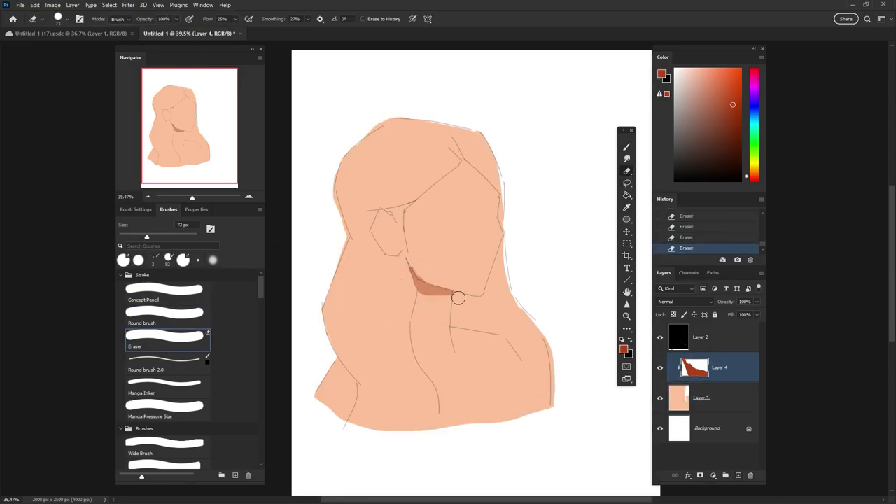
pyautogui.hotkey('ctrl', 'z')
pyautogui.hotkey('ctrl', 'z')
pyautogui.moveTo(414, 297); pyautogui.dragTo(461, 302)
# Add another layer clipped to the base and set up the Round brush with black at 27% opacity.
pyautogui.press('b')
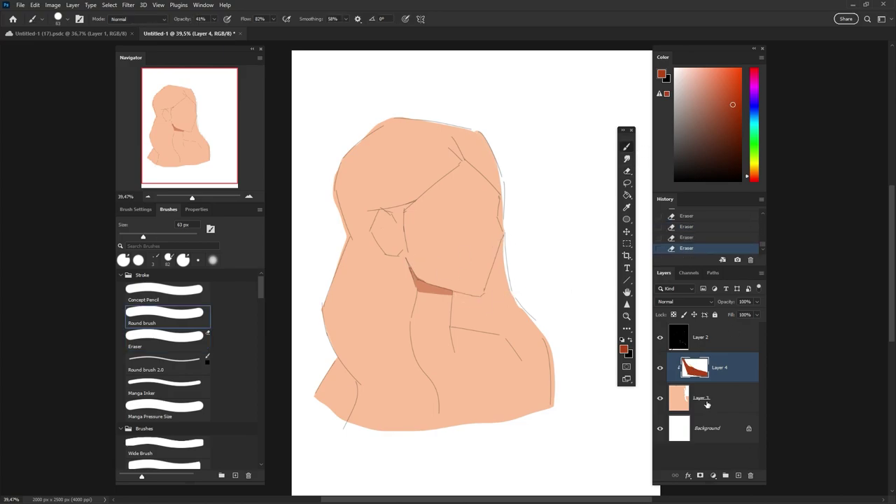
pyautogui.hotkey('ctrl', 'shift', 'alt', 'n')
pyautogui.hotkey('ctrl', 'alt', 'g')
pyautogui.press('d')
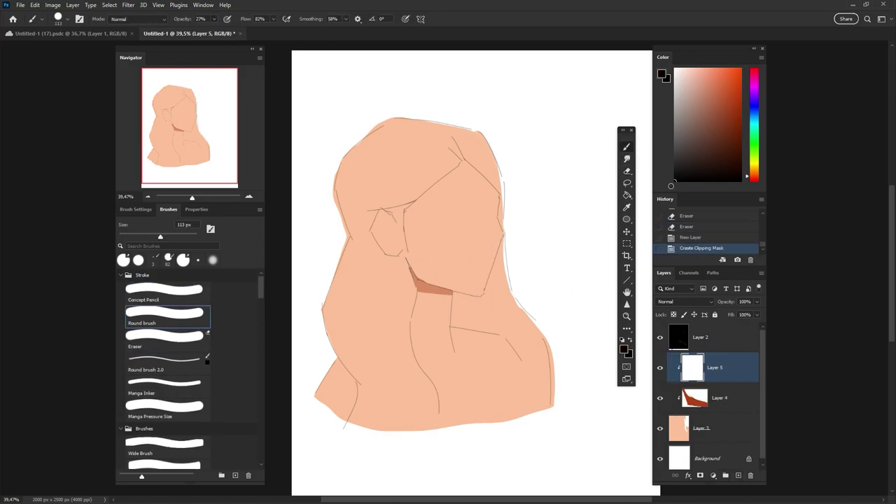
# Block in the hair mass around the face and over both shoulders in black with a 341 px Round brush.
pyautogui.moveTo(181, 239); pyautogui.dragTo(185, 239)
pyautogui.moveTo(336, 168)
pyautogui.mouseDown()
pyautogui.moveTo(545, 173)
pyautogui.moveTo(479, 106)
pyautogui.moveTo(354, 173)
pyautogui.moveTo(329, 221)
pyautogui.moveTo(329, 355)
pyautogui.mouseUp()
pyautogui.moveTo(370, 364)
pyautogui.mouseDown()
pyautogui.moveTo(381, 296)
pyautogui.moveTo(374, 364)
pyautogui.mouseUp()
pyautogui.moveTo(373, 291); pyautogui.dragTo(386, 389)
pyautogui.moveTo(542, 301)
pyautogui.mouseDown()
pyautogui.moveTo(534, 268)
pyautogui.moveTo(546, 320)
pyautogui.mouseUp()
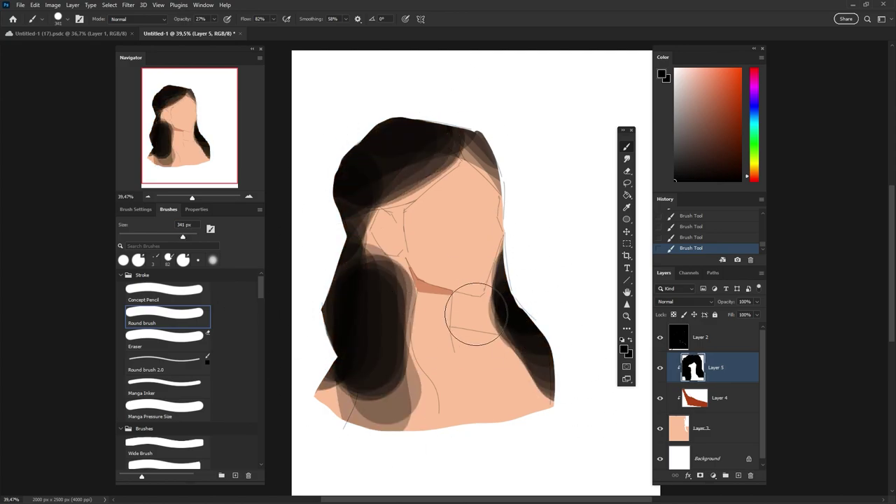
pyautogui.moveTo(476, 314); pyautogui.dragTo(511, 283)
pyautogui.moveTo(551, 174)
pyautogui.mouseDown()
pyautogui.moveTo(506, 150)
pyautogui.moveTo(485, 123)
pyautogui.moveTo(453, 128)
pyautogui.moveTo(373, 178)
pyautogui.moveTo(392, 435)
pyautogui.moveTo(388, 353)
pyautogui.moveTo(383, 439)
pyautogui.moveTo(335, 418)
pyautogui.moveTo(372, 455)
pyautogui.mouseUp()
# Clean up the black hair's inner edge along the cheek and jaw with the eraser.
pyautogui.click(626, 171)
pyautogui.hotkey('ctrl', 'z')
pyautogui.click(626, 147)
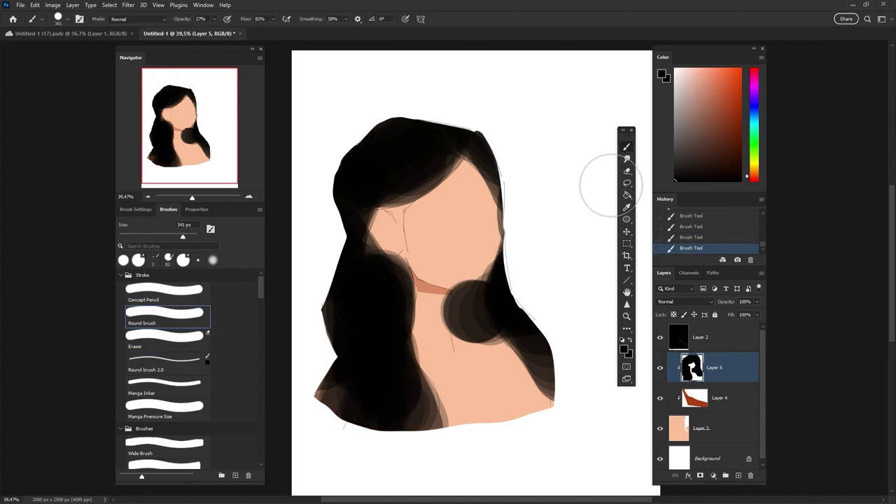
pyautogui.click(626, 170)
pyautogui.hotkey('ctrl', 'z')
pyautogui.moveTo(494, 242)
pyautogui.mouseDown()
pyautogui.moveTo(486, 301)
pyautogui.moveTo(451, 280)
pyautogui.mouseUp()
pyautogui.press('6')
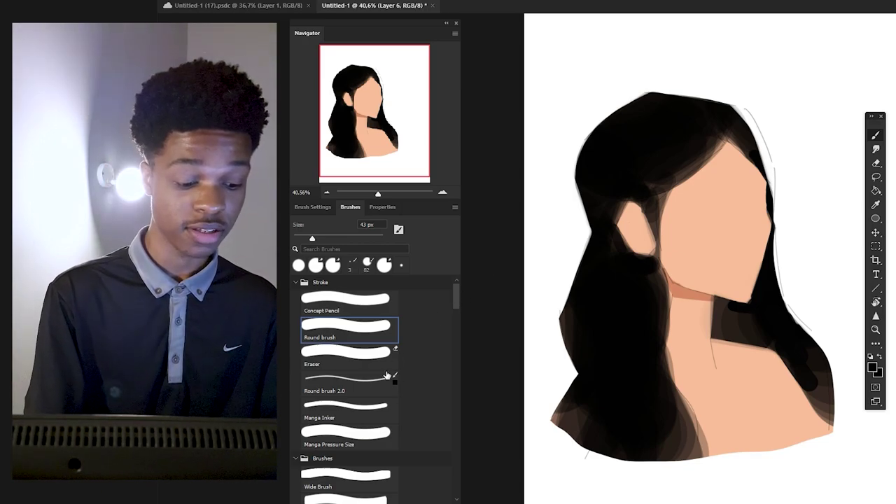
# Try the Manga Inker brush preset and switch to Manga Pressure Size for drawing hair strands.
pyautogui.click(380, 410)
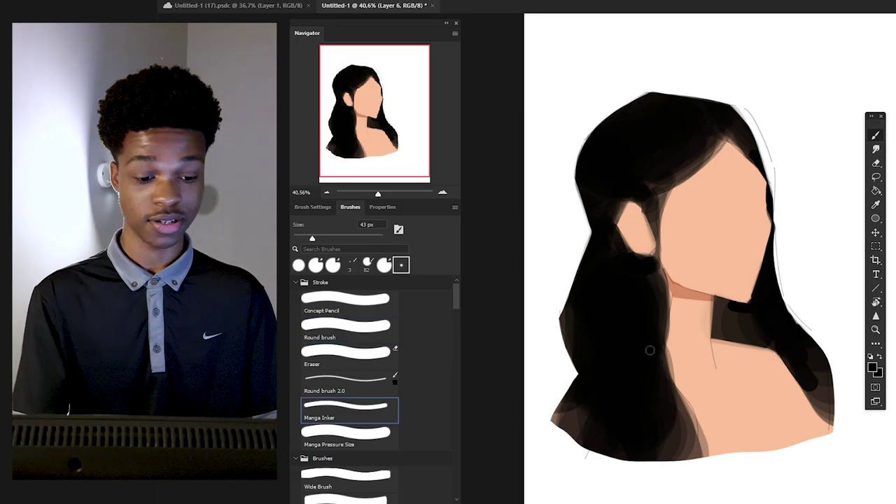
pyautogui.moveTo(455, 300)
pyautogui.mouseDown()
pyautogui.moveTo(454, 318)
pyautogui.moveTo(456, 289)
pyautogui.moveTo(461, 325)
pyautogui.moveTo(454, 285)
pyautogui.mouseUp()
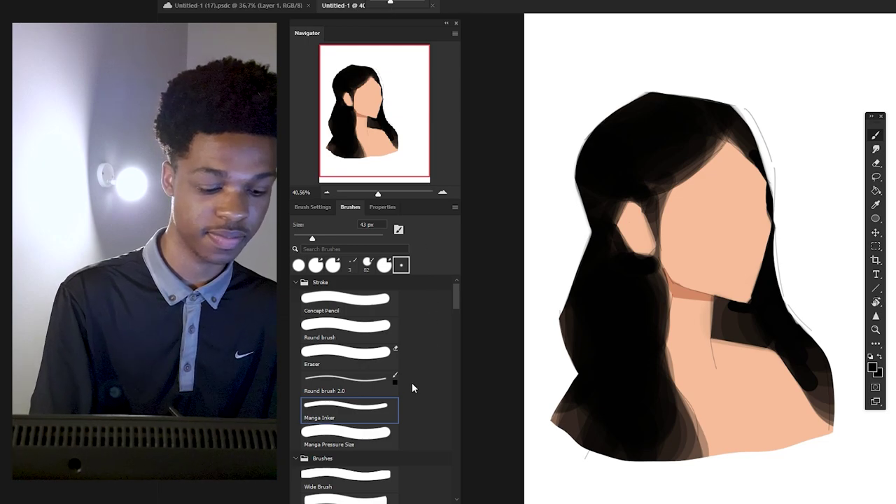
pyautogui.click(366, 432)
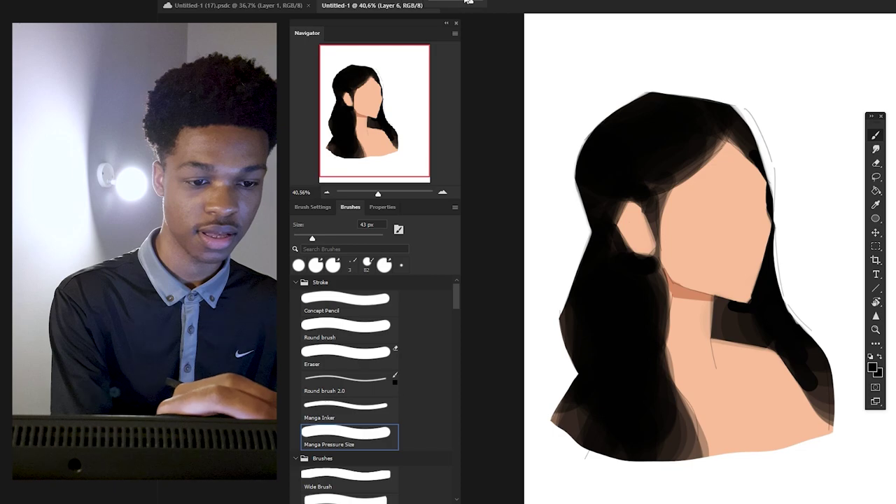
# Try test strands along the outer hair edges and over the face at different brush sizes, undoing them.
pyautogui.moveTo(575, 172); pyautogui.dragTo(570, 226)
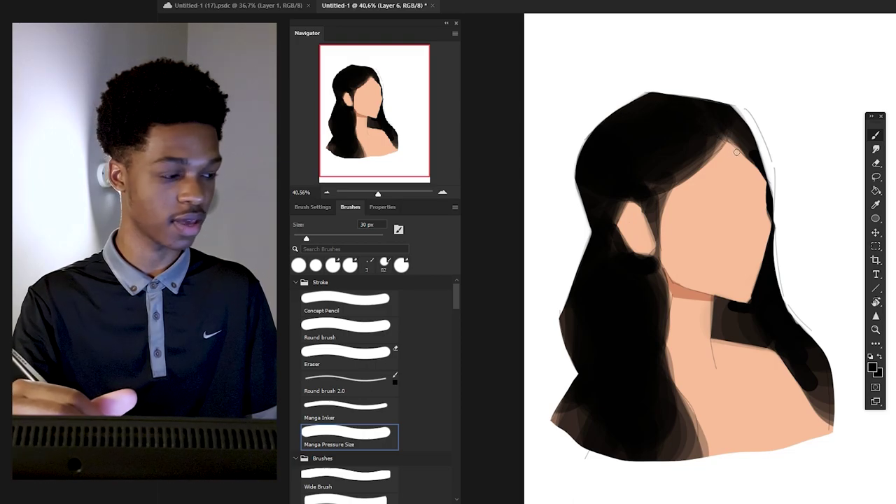
pyautogui.moveTo(763, 155); pyautogui.dragTo(794, 319)
pyautogui.hotkey('ctrl', 'z')
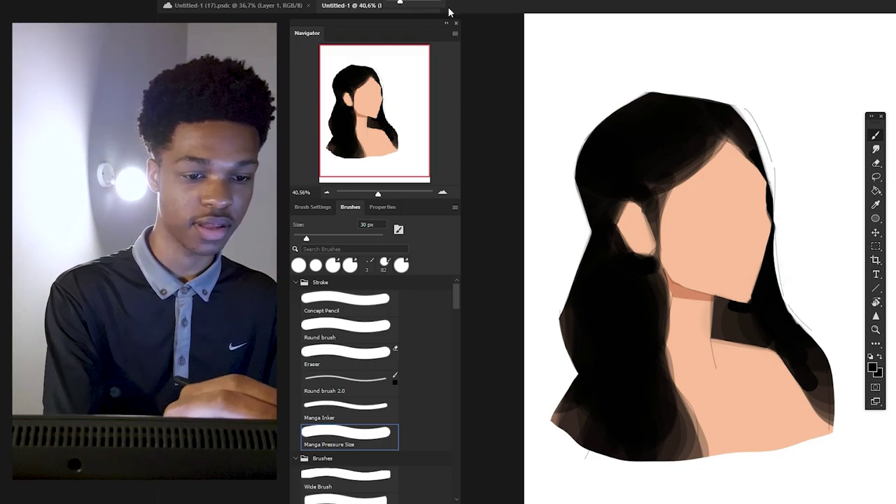
pyautogui.moveTo(306, 239); pyautogui.dragTo(302, 238)
pyautogui.moveTo(708, 150); pyautogui.dragTo(714, 357)
pyautogui.hotkey('ctrl', 'z')
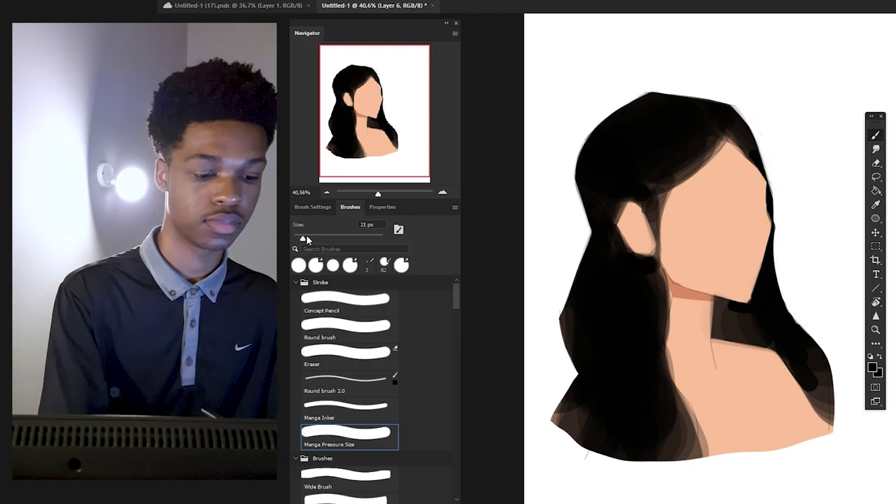
# Set the brush to 32 px and draw a loose strand curving from the hairline over the face to the neck.
pyautogui.moveTo(303, 239); pyautogui.dragTo(308, 239)
pyautogui.moveTo(696, 157)
pyautogui.mouseDown()
pyautogui.moveTo(683, 329)
pyautogui.moveTo(714, 278)
pyautogui.mouseUp()
pyautogui.hotkey('ctrl', 'z')
pyautogui.hotkey('ctrl', 'z')
pyautogui.moveTo(696, 173)
pyautogui.mouseDown()
pyautogui.moveTo(718, 298)
pyautogui.moveTo(706, 357)
pyautogui.mouseUp()
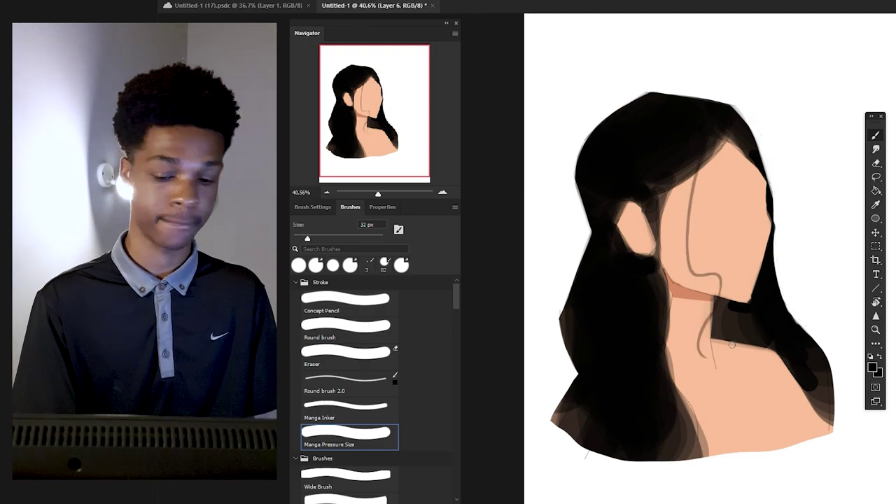
# Draw thin loose strands along both outer sides of the hair, reducing the brush to 21 px.
pyautogui.moveTo(747, 128); pyautogui.dragTo(798, 323)
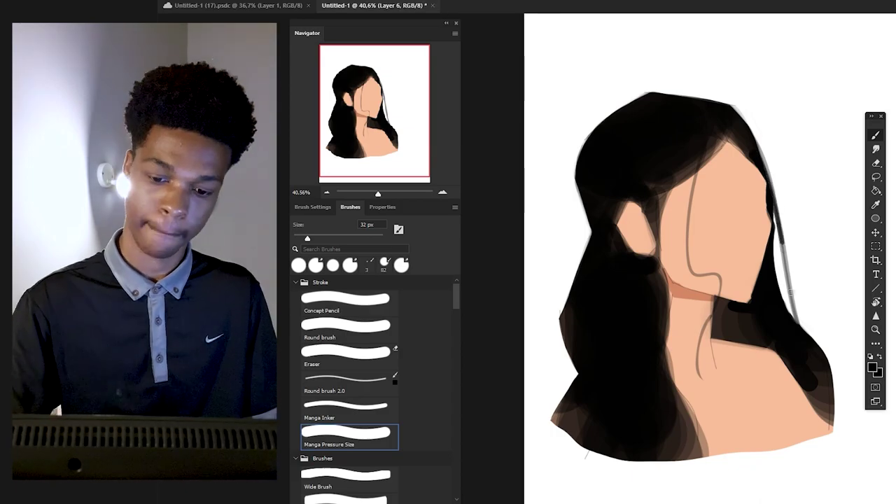
pyautogui.moveTo(774, 209); pyautogui.dragTo(797, 323)
pyautogui.moveTo(307, 239); pyautogui.dragTo(315, 239)
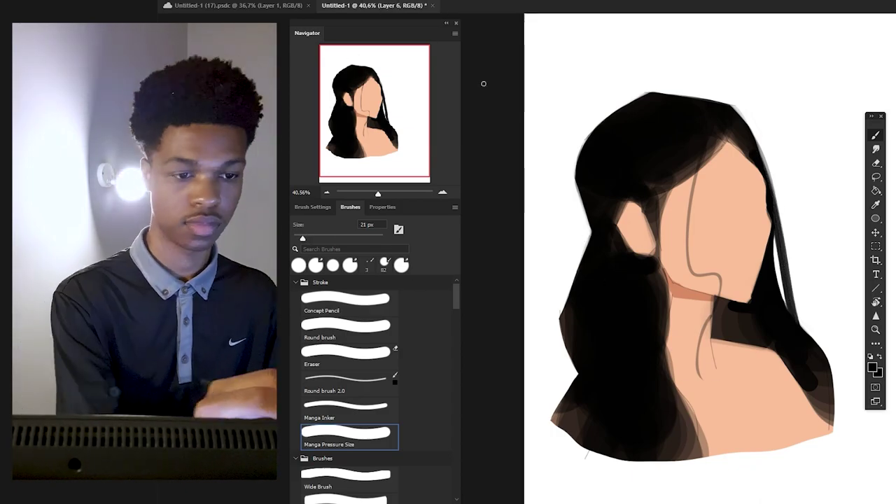
pyautogui.moveTo(587, 218); pyautogui.dragTo(574, 284)
pyautogui.moveTo(744, 118); pyautogui.dragTo(787, 283)
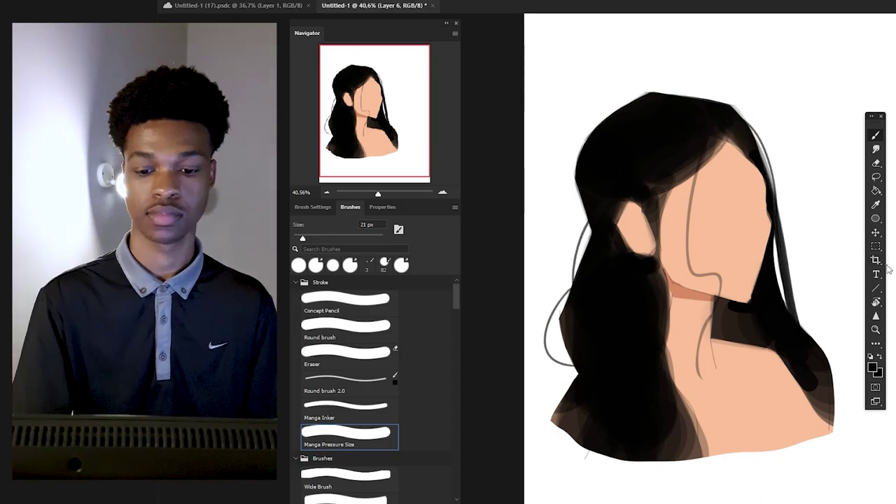
# Enlarge the brush to 66 px and draw tapering locks over the right shoulder and below it.
pyautogui.moveTo(767, 347); pyautogui.dragTo(762, 393)
pyautogui.hotkey('ctrl', 'z')
pyautogui.moveTo(302, 239); pyautogui.dragTo(322, 238)
pyautogui.moveTo(769, 349)
pyautogui.mouseDown()
pyautogui.moveTo(802, 423)
pyautogui.moveTo(771, 403)
pyautogui.moveTo(768, 368)
pyautogui.moveTo(826, 431)
pyautogui.moveTo(832, 422)
pyautogui.moveTo(836, 479)
pyautogui.mouseUp()
pyautogui.hotkey('ctrl', 'z')
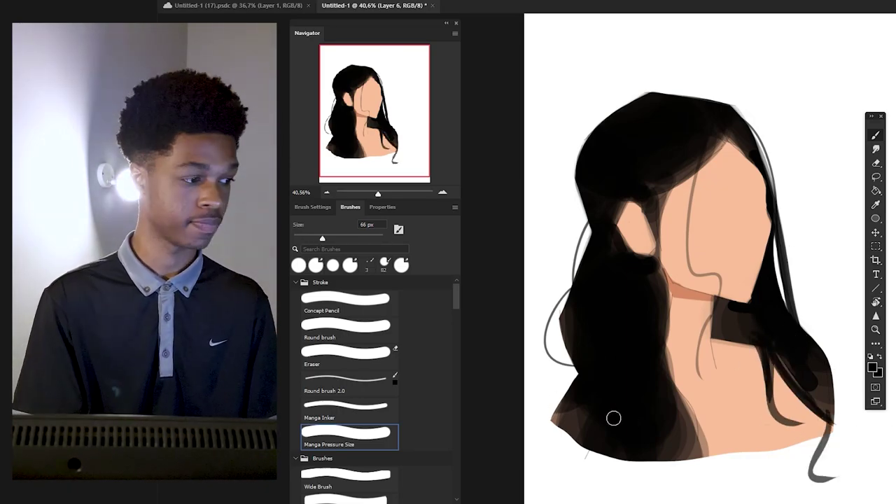
# Erase the hair covering the left shoulder with a 91 px eraser to expose the skin.
pyautogui.press('e')
pyautogui.moveTo(325, 238); pyautogui.dragTo(333, 238)
pyautogui.moveTo(579, 382)
pyautogui.mouseDown()
pyautogui.moveTo(564, 448)
pyautogui.moveTo(587, 455)
pyautogui.moveTo(606, 498)
pyautogui.moveTo(630, 396)
pyautogui.mouseUp()
# Paint tapered locks beside the neck and down past the chest, enlarging the brush to 137 px.
pyautogui.press('b')
pyautogui.hotkey('ctrl', 'z')
pyautogui.moveTo(684, 308)
pyautogui.mouseDown()
pyautogui.moveTo(665, 453)
pyautogui.moveTo(702, 398)
pyautogui.mouseUp()
pyautogui.moveTo(691, 340); pyautogui.dragTo(686, 438)
pyautogui.moveTo(322, 240); pyautogui.dragTo(346, 239)
pyautogui.moveTo(673, 346); pyautogui.dragTo(680, 437)
pyautogui.hotkey('ctrl', 'z')
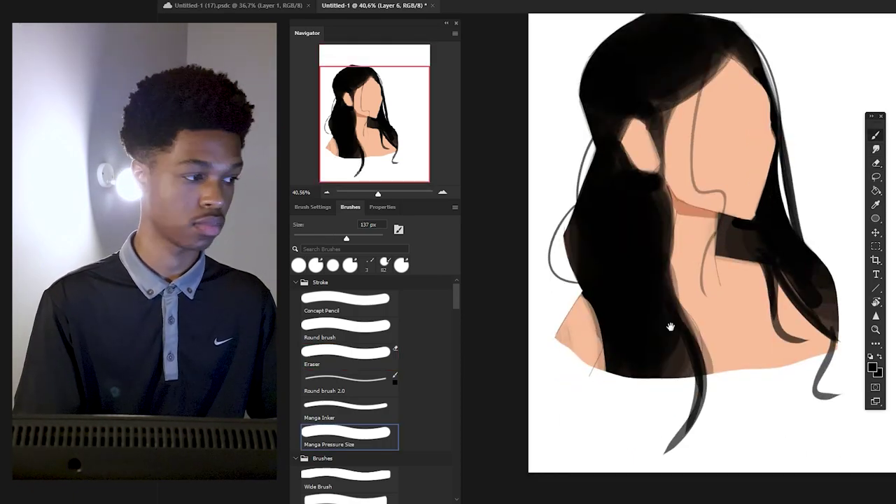
# Extend the long hair mass below the chest in black with the Medium Round Brush.
pyautogui.moveTo(670, 327); pyautogui.dragTo(660, 353)
pyautogui.moveTo(346, 238)
pyautogui.mouseDown()
pyautogui.moveTo(320, 240)
pyautogui.moveTo(343, 239)
pyautogui.mouseUp()
pyautogui.moveTo(456, 297); pyautogui.dragTo(453, 330)
pyautogui.click(370, 375)
pyautogui.click(371, 363)
pyautogui.moveTo(654, 413)
pyautogui.mouseDown()
pyautogui.moveTo(630, 481)
pyautogui.moveTo(636, 419)
pyautogui.moveTo(628, 485)
pyautogui.moveTo(607, 448)
pyautogui.mouseUp()
# Erase the excess paint on the lower hair's left edge and fill out its right side in black.
pyautogui.press('e')
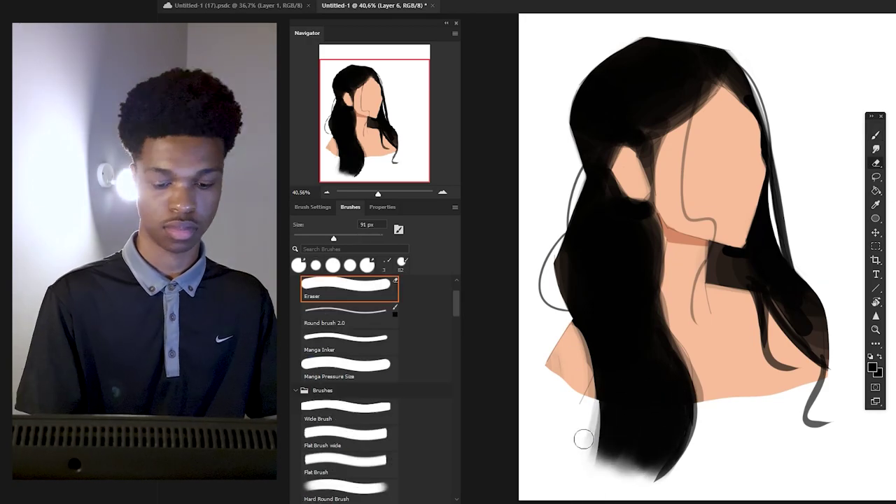
pyautogui.moveTo(584, 419); pyautogui.dragTo(587, 464)
pyautogui.moveTo(689, 413); pyautogui.dragTo(666, 478)
pyautogui.hotkey('ctrl', 'z')
pyautogui.press('b')
pyautogui.moveTo(680, 413); pyautogui.dragTo(678, 503)
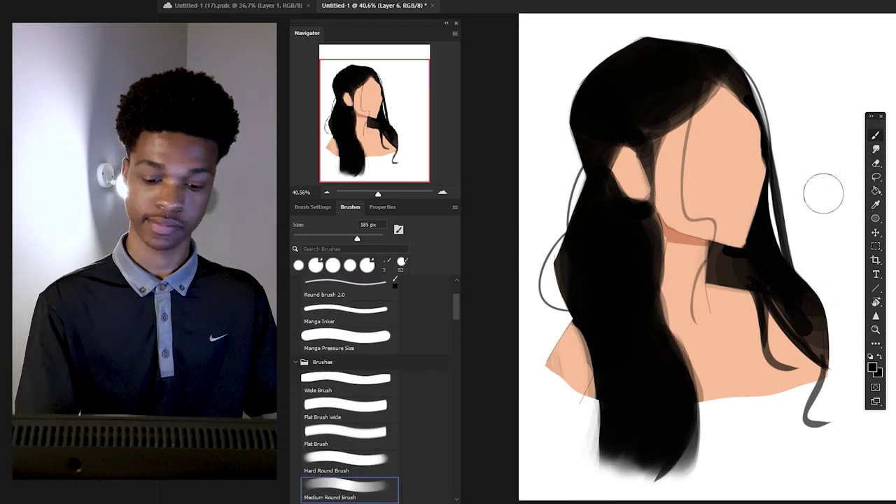
# Switch to Manga Pressure Size at 42 px and draw loose strands beside the lower hair and over the left shoulder.
pyautogui.moveTo(456, 307); pyautogui.dragTo(455, 296)
pyautogui.click(349, 435)
pyautogui.moveTo(357, 239); pyautogui.dragTo(312, 238)
pyautogui.moveTo(674, 336); pyautogui.dragTo(661, 480)
pyautogui.hotkey('ctrl', 'z')
pyautogui.moveTo(675, 338); pyautogui.dragTo(659, 480)
pyautogui.moveTo(592, 358); pyautogui.dragTo(542, 427)
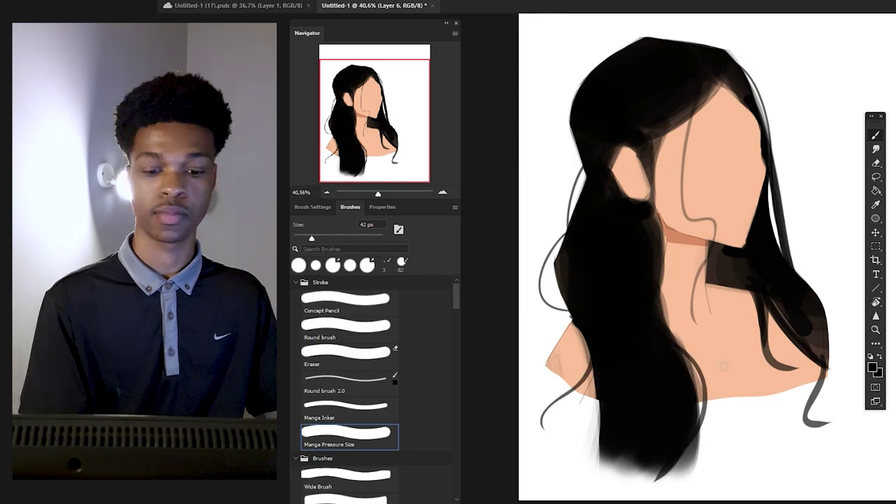
# Add another flyaway strand below the left shoulder and strengthen the hair edge beside the neck.
pyautogui.moveTo(658, 434); pyautogui.dragTo(657, 418)
pyautogui.moveTo(602, 371); pyautogui.dragTo(574, 458)
pyautogui.moveTo(643, 295); pyautogui.dragTo(639, 368)
# Draw flowing locks curving over the right shoulder and erase the excess curl at their lower tip.
pyautogui.moveTo(753, 354); pyautogui.dragTo(728, 340)
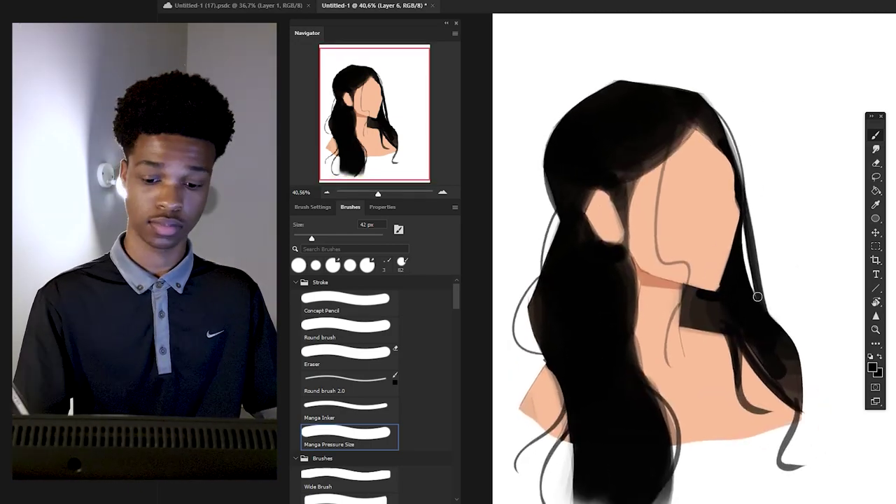
pyautogui.moveTo(770, 317)
pyautogui.mouseDown()
pyautogui.moveTo(802, 392)
pyautogui.moveTo(834, 410)
pyautogui.mouseUp()
pyautogui.hotkey('ctrl', 'z')
pyautogui.moveTo(777, 392)
pyautogui.mouseDown()
pyautogui.moveTo(795, 446)
pyautogui.moveTo(790, 380)
pyautogui.mouseUp()
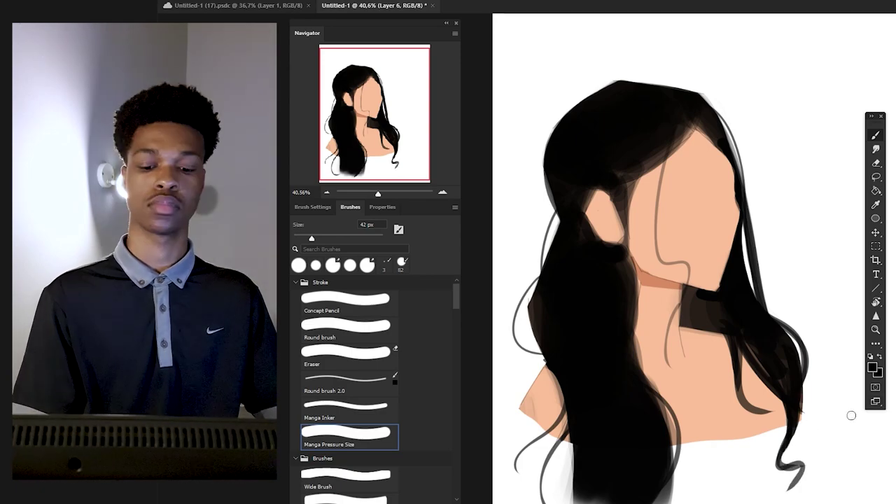
pyautogui.press('e')
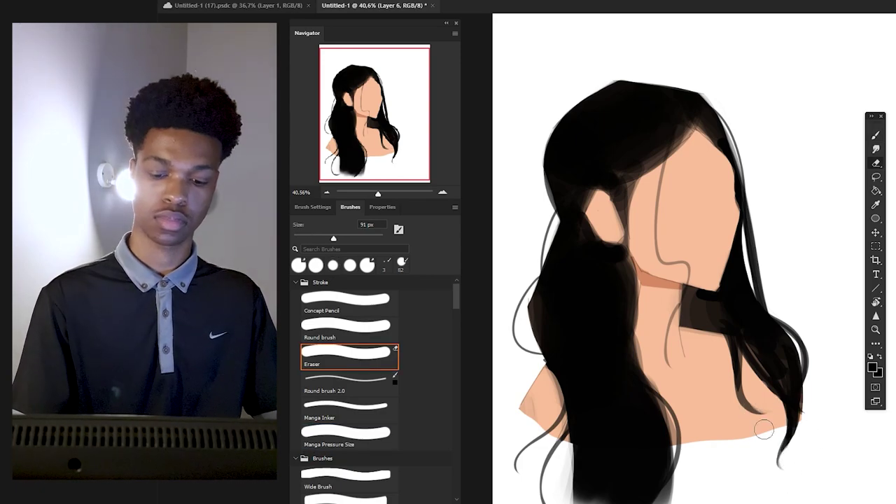
pyautogui.press('b')
pyautogui.scroll(-1, 710, 319)
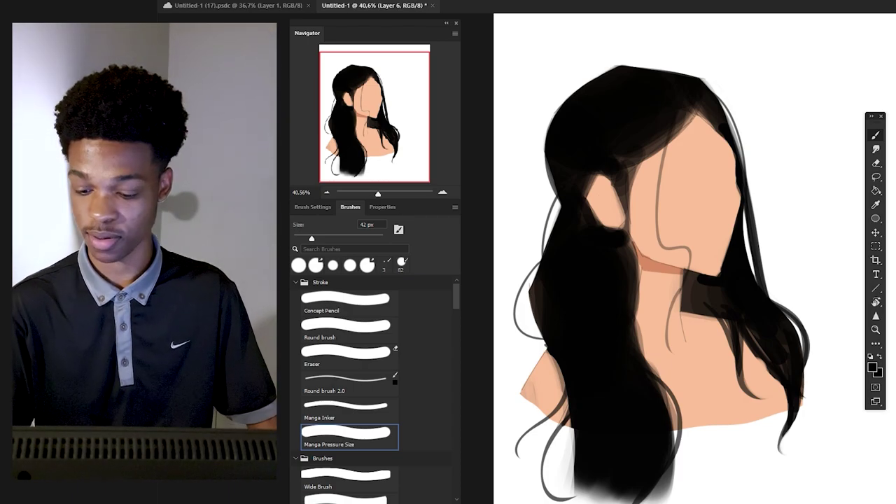
# Try white strokes across the crown with the Hair lighting brush at 42 px and 72 px.
pyautogui.moveTo(457, 296); pyautogui.dragTo(459, 337)
pyautogui.click(357, 424)
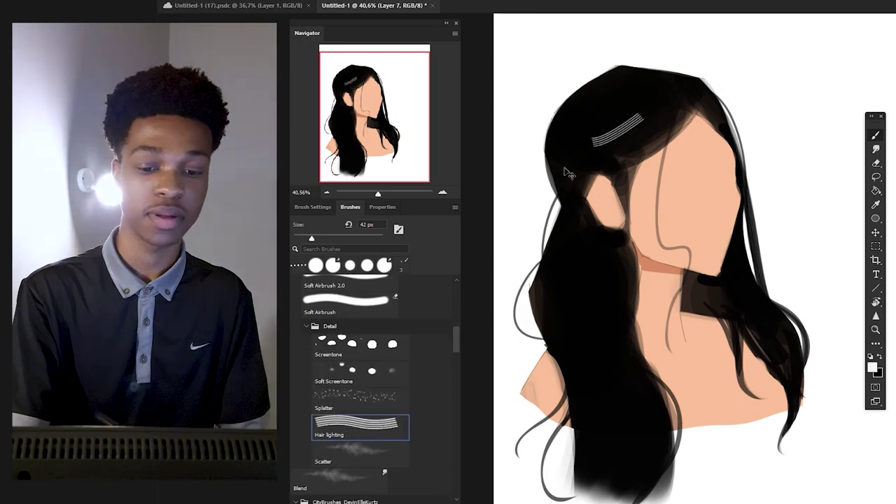
pyautogui.hotkey('ctrl', 'z')
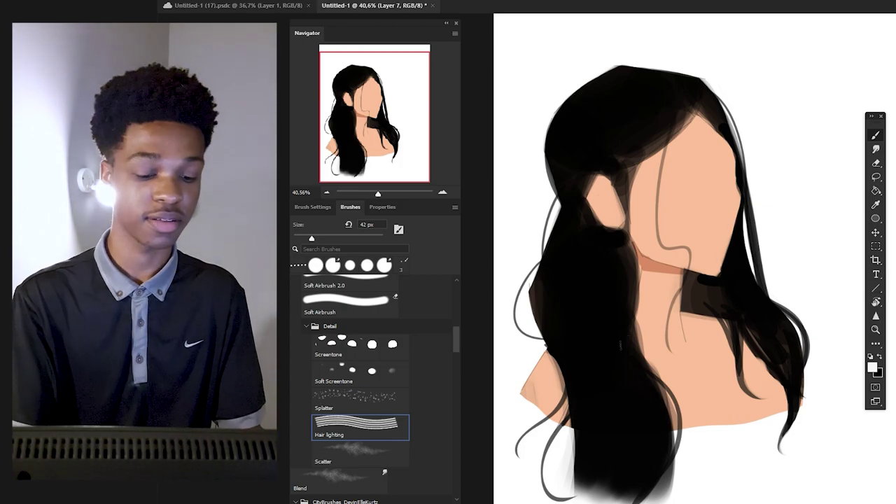
pyautogui.moveTo(457, 338)
pyautogui.mouseDown()
pyautogui.moveTo(455, 352)
pyautogui.moveTo(456, 341)
pyautogui.mouseUp()
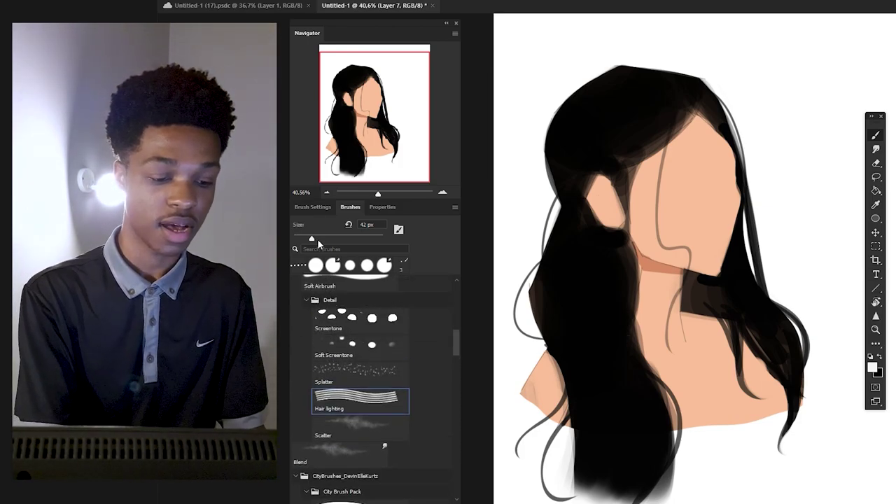
pyautogui.moveTo(317, 238); pyautogui.dragTo(330, 240)
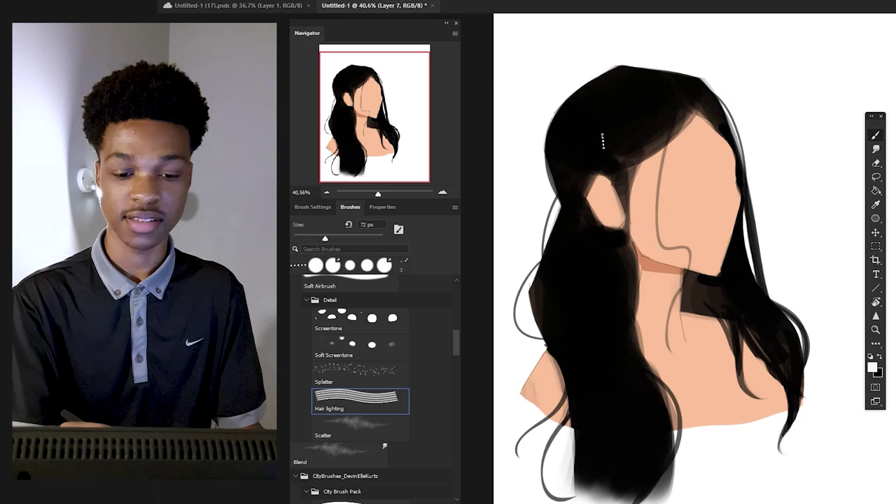
pyautogui.moveTo(599, 138); pyautogui.dragTo(656, 105)
pyautogui.hotkey('ctrl', 'z')
pyautogui.moveTo(325, 238); pyautogui.dragTo(319, 240)
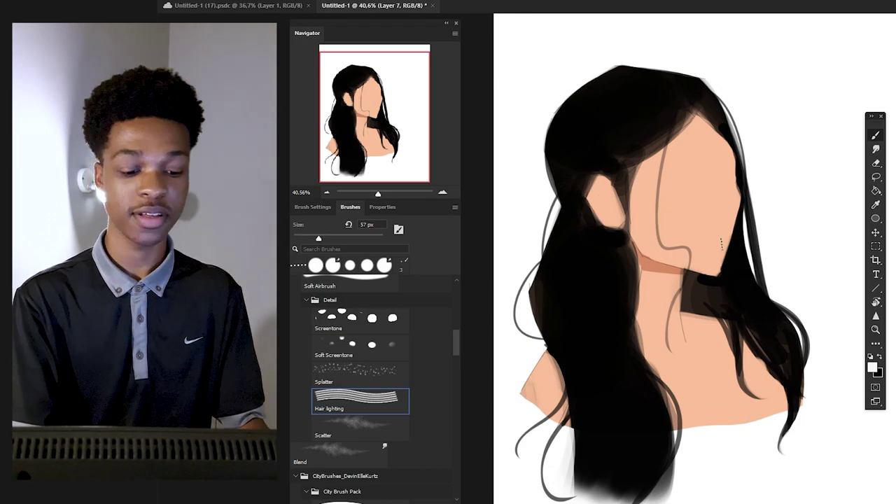
pyautogui.moveTo(455, 336); pyautogui.dragTo(455, 280)
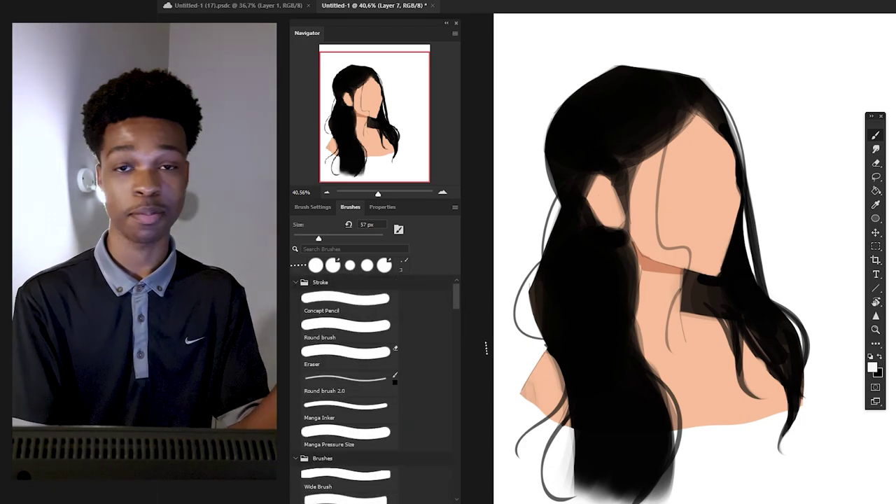
# Try white highlight strokes on the crown with the Round brush at 144 px.
pyautogui.click(346, 326)
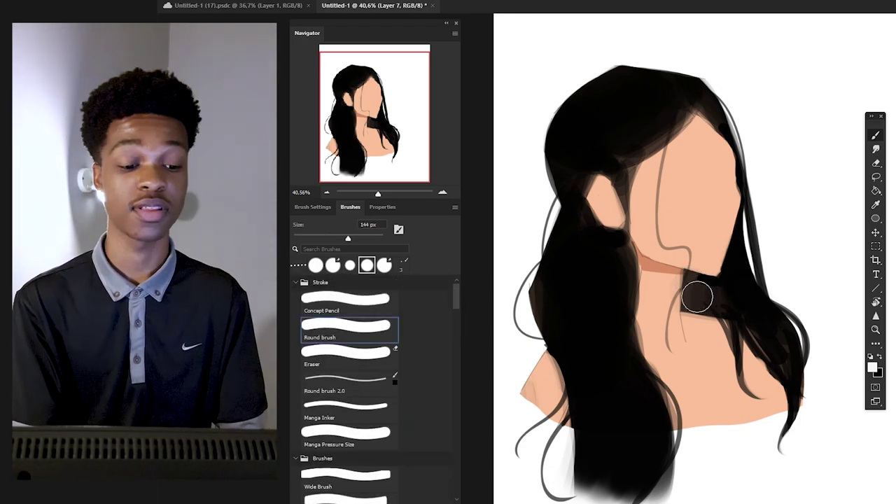
pyautogui.moveTo(644, 100); pyautogui.dragTo(596, 140)
pyautogui.hotkey('ctrl', 'z')
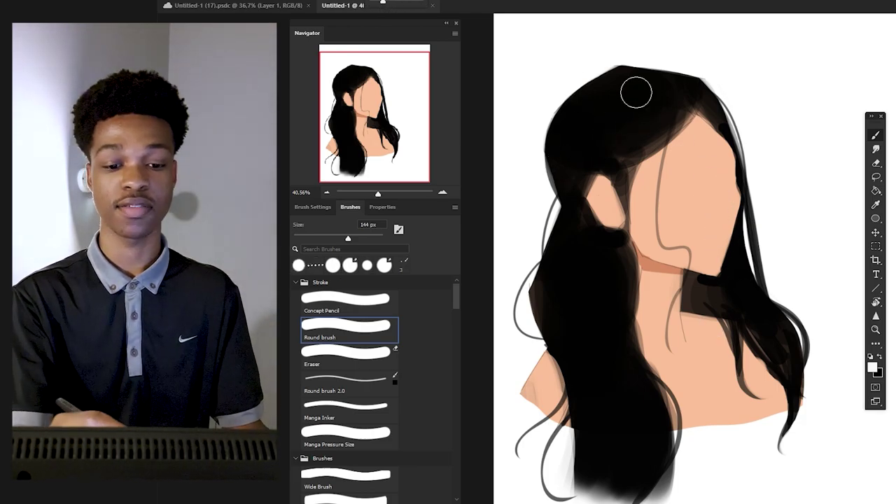
pyautogui.moveTo(620, 96)
pyautogui.mouseDown()
pyautogui.moveTo(657, 92)
pyautogui.moveTo(660, 108)
pyautogui.moveTo(676, 103)
pyautogui.moveTo(629, 95)
pyautogui.mouseUp()
pyautogui.hotkey('ctrl', 'z')
# Carve the white crown highlight into a curved streak with the Eraser at up to 190 px.
pyautogui.click(876, 163)
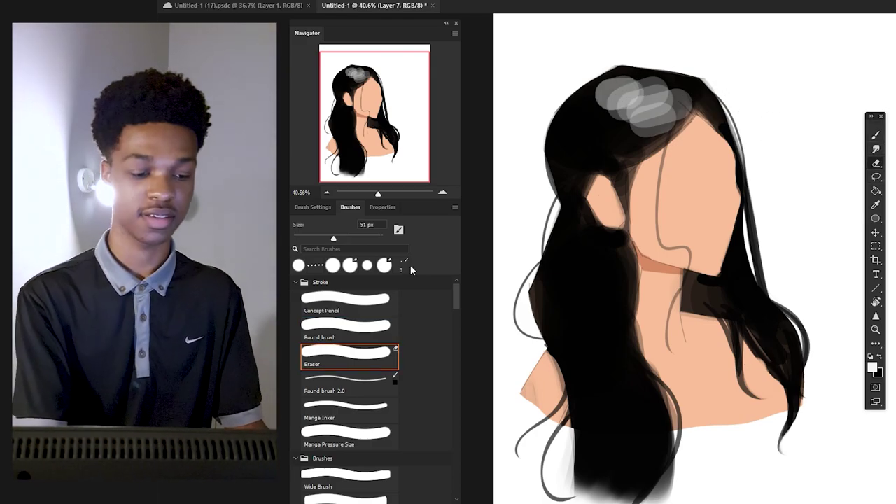
pyautogui.moveTo(582, 128); pyautogui.dragTo(627, 160)
pyautogui.hotkey('ctrl', 'z')
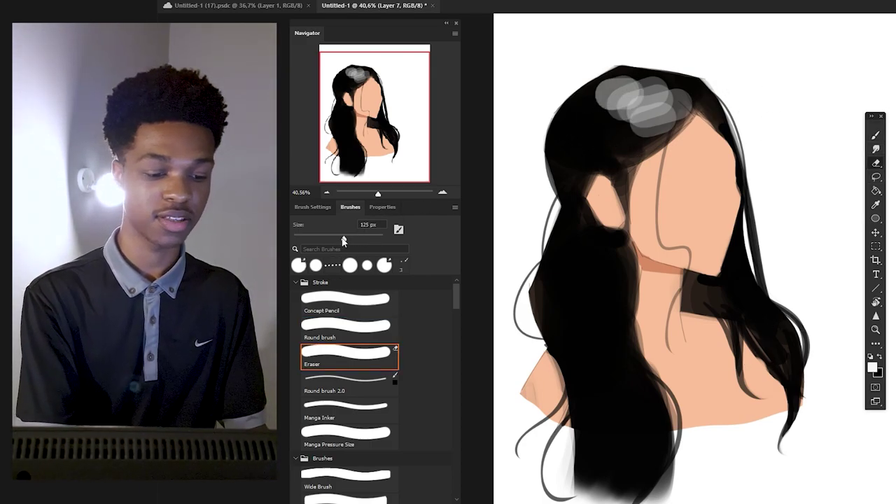
pyautogui.moveTo(562, 158)
pyautogui.mouseDown()
pyautogui.moveTo(590, 149)
pyautogui.moveTo(586, 133)
pyautogui.moveTo(703, 87)
pyautogui.moveTo(651, 85)
pyautogui.mouseUp()
pyautogui.moveTo(588, 128); pyautogui.dragTo(648, 134)
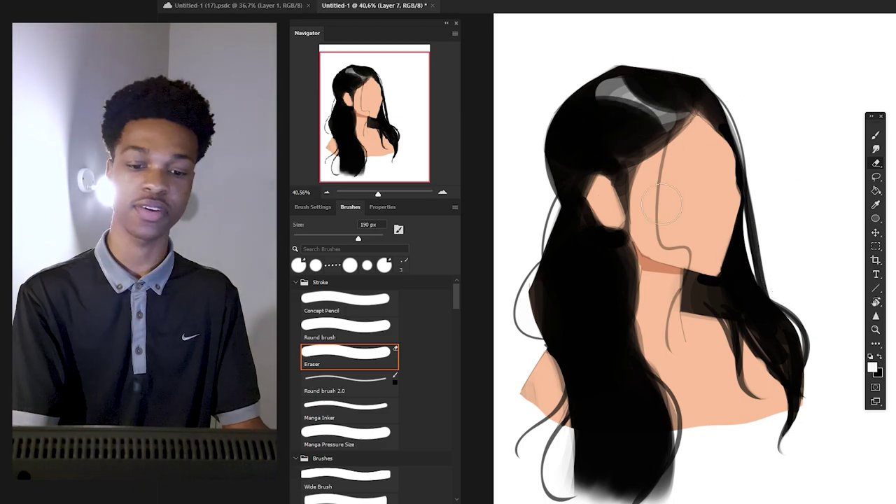
# Try another highlight stroke across the crown and undo the recent highlight work there.
pyautogui.press('b')
pyautogui.moveTo(616, 90)
pyautogui.mouseDown()
pyautogui.moveTo(660, 96)
pyautogui.moveTo(661, 110)
pyautogui.mouseUp()
pyautogui.hotkey('ctrl', 'z')
pyautogui.hotkey('ctrl', 'z')
pyautogui.hotkey('ctrl', 'z')
# Paint a pale pinkish highlight on the crown at 175 px and smudge it into the black hair.
pyautogui.moveTo(348, 239); pyautogui.dragTo(355, 239)
pyautogui.moveTo(627, 93); pyautogui.dragTo(677, 100)
pyautogui.click(349, 411)
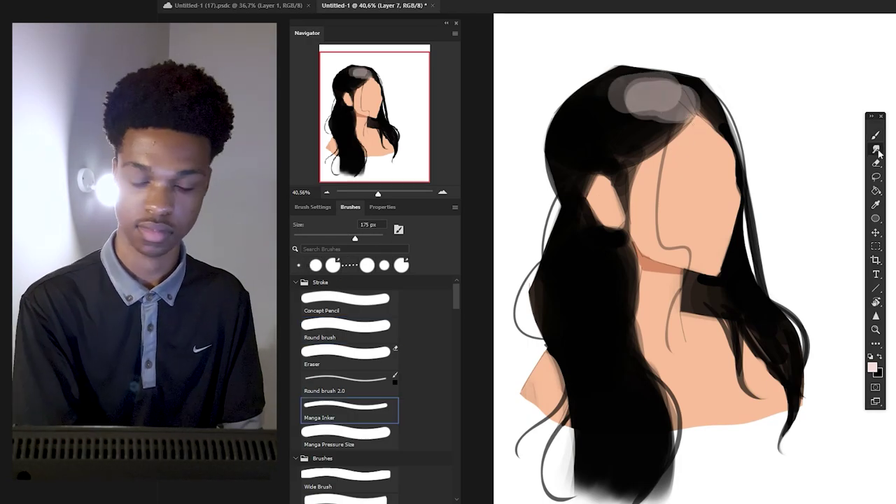
pyautogui.click(876, 149)
pyautogui.moveTo(456, 296); pyautogui.dragTo(456, 327)
pyautogui.click(350, 299)
pyautogui.moveTo(662, 110); pyautogui.dragTo(638, 90)
pyautogui.moveTo(457, 328); pyautogui.dragTo(456, 340)
pyautogui.click(349, 479)
pyautogui.moveTo(633, 87); pyautogui.dragTo(674, 116)
# Erase around the crown highlight at 190 px to narrow it into a curved band.
pyautogui.press('e')
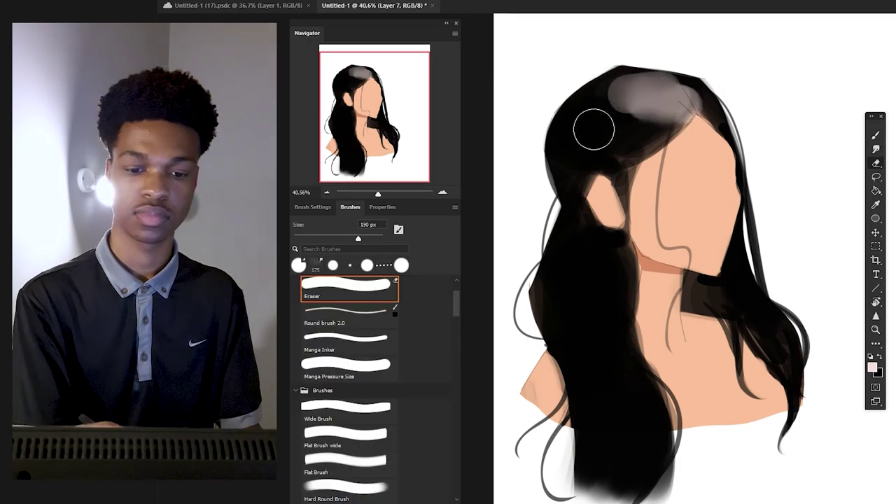
pyautogui.moveTo(595, 123); pyautogui.dragTo(670, 135)
pyautogui.moveTo(623, 63)
pyautogui.mouseDown()
pyautogui.moveTo(662, 59)
pyautogui.moveTo(683, 72)
pyautogui.mouseUp()
pyautogui.hotkey('ctrl', 'z')
pyautogui.moveTo(595, 100)
pyautogui.mouseDown()
pyautogui.moveTo(633, 79)
pyautogui.moveTo(662, 121)
pyautogui.mouseUp()
# Sample the highlight's greyish tone, repaint the crown highlight with the Round brush, and erase its upper and lower edges.
pyautogui.click(875, 203)
pyautogui.click(651, 98)
pyautogui.press('b')
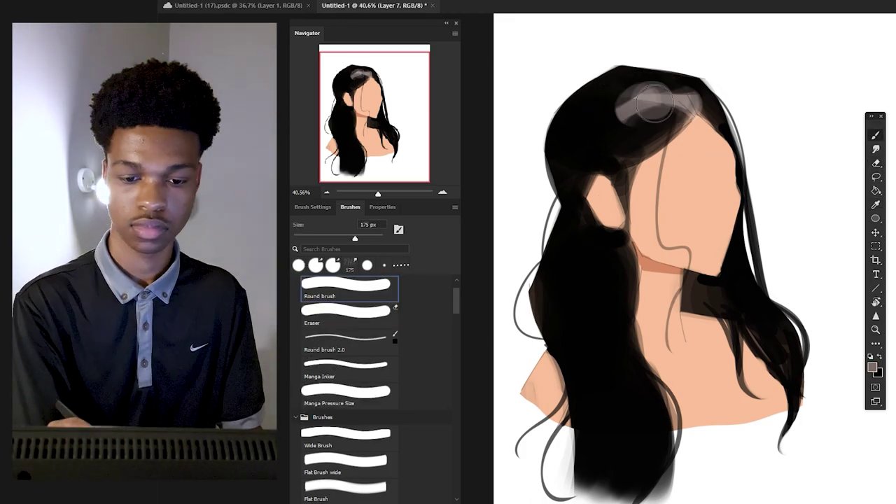
pyautogui.press('e')
pyautogui.moveTo(696, 73); pyautogui.dragTo(622, 87)
pyautogui.moveTo(684, 124); pyautogui.dragTo(645, 142)
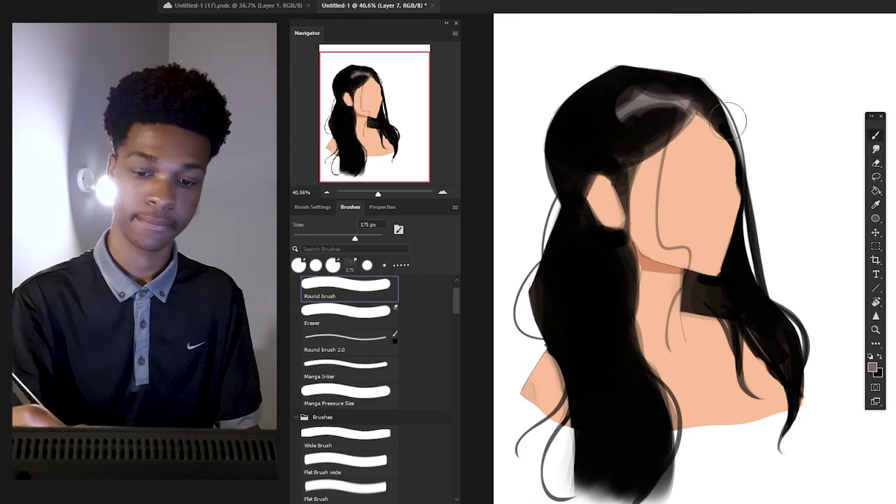
# Paint a pale highlight along the hair beside the neck and erase its edges into a narrow streak.
pyautogui.press('b')
pyautogui.moveTo(616, 280); pyautogui.dragTo(614, 329)
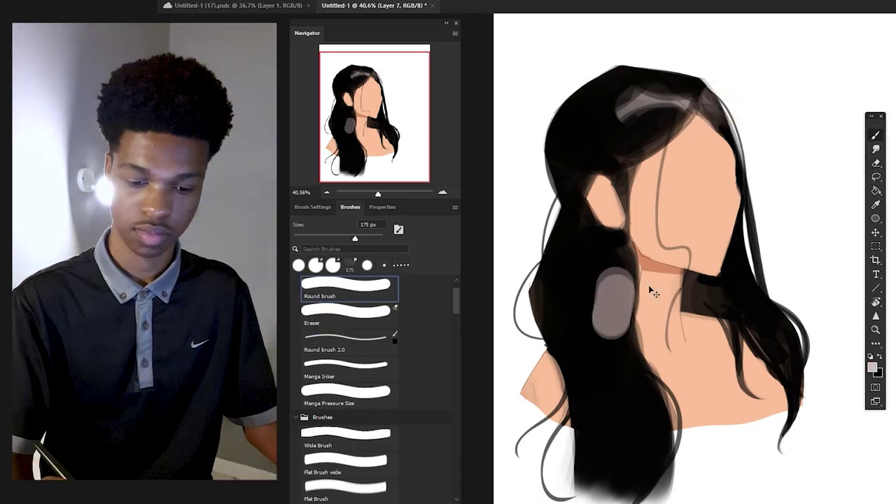
pyautogui.press('e')
pyautogui.moveTo(578, 274)
pyautogui.mouseDown()
pyautogui.moveTo(589, 328)
pyautogui.moveTo(627, 322)
pyautogui.mouseUp()
pyautogui.press('b')
pyautogui.click(875, 165)
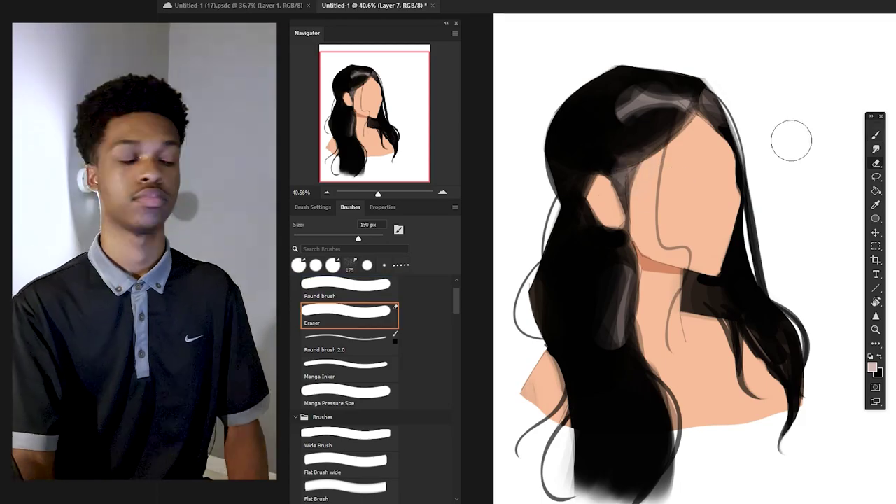
# Paint a pale highlight across the lower end of the long hair and erase it into a curved band.
pyautogui.press('b')
pyautogui.moveTo(587, 448); pyautogui.dragTo(662, 455)
pyautogui.click(876, 163)
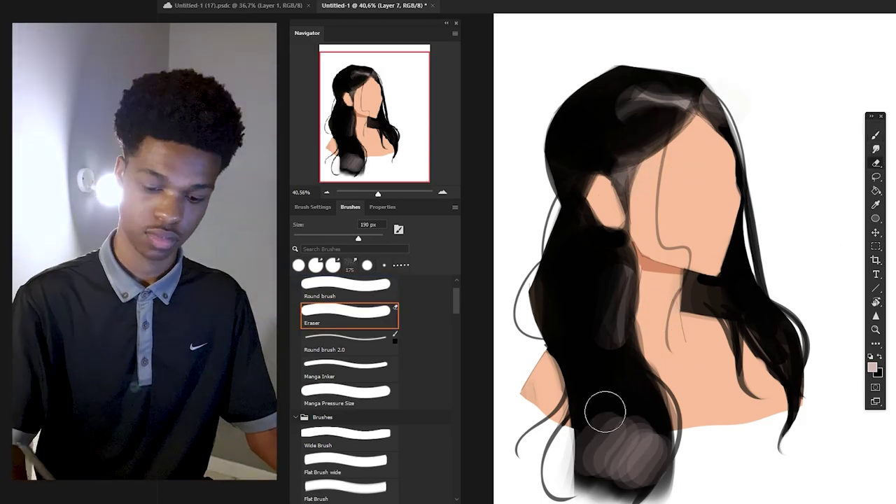
pyautogui.moveTo(607, 410)
pyautogui.mouseDown()
pyautogui.moveTo(632, 406)
pyautogui.moveTo(616, 413)
pyautogui.mouseUp()
pyautogui.click(878, 137)
pyautogui.moveTo(596, 449); pyautogui.dragTo(620, 454)
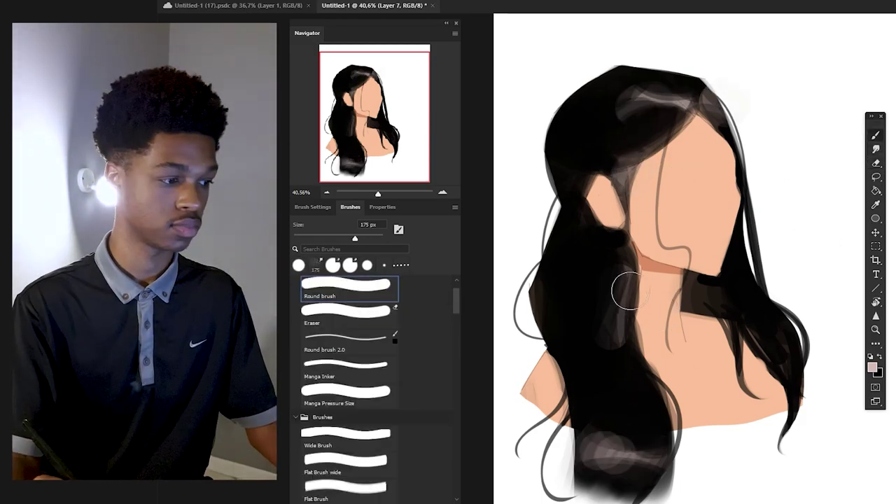
# Undo the recent strokes and soften the highlight beside the neck with the Medium Round Brush at 111 px.
pyautogui.scroll(-3, 378, 350)
pyautogui.click(371, 372)
pyautogui.moveTo(619, 334)
pyautogui.mouseDown()
pyautogui.moveTo(622, 279)
pyautogui.moveTo(620, 356)
pyautogui.mouseUp()
pyautogui.hotkey('ctrl', 'z')
pyautogui.hotkey('ctrl', 'z')
pyautogui.hotkey('ctrl', 'z')
pyautogui.moveTo(627, 288); pyautogui.dragTo(620, 347)
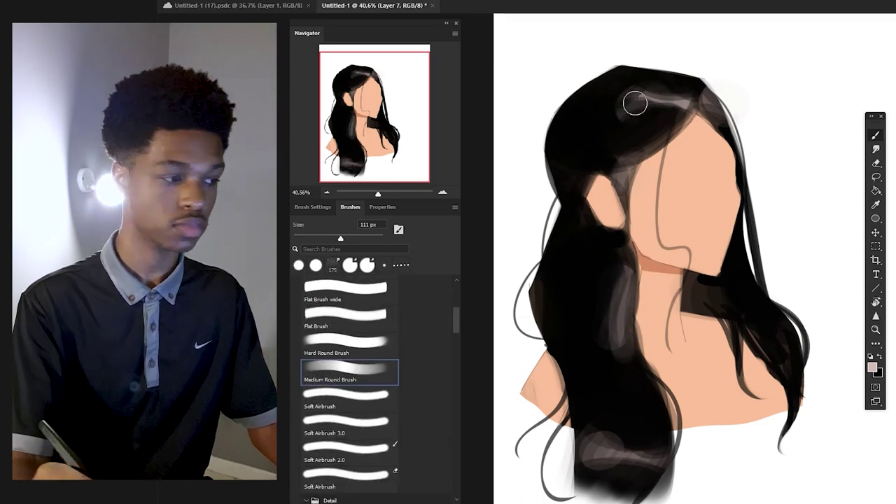
# Spread soft highlights over the crown and the right shoulder locks with the Medium Round Brush at 144 px.
pyautogui.moveTo(616, 110); pyautogui.dragTo(676, 104)
pyautogui.moveTo(574, 112)
pyautogui.mouseDown()
pyautogui.moveTo(656, 132)
pyautogui.moveTo(672, 98)
pyautogui.mouseUp()
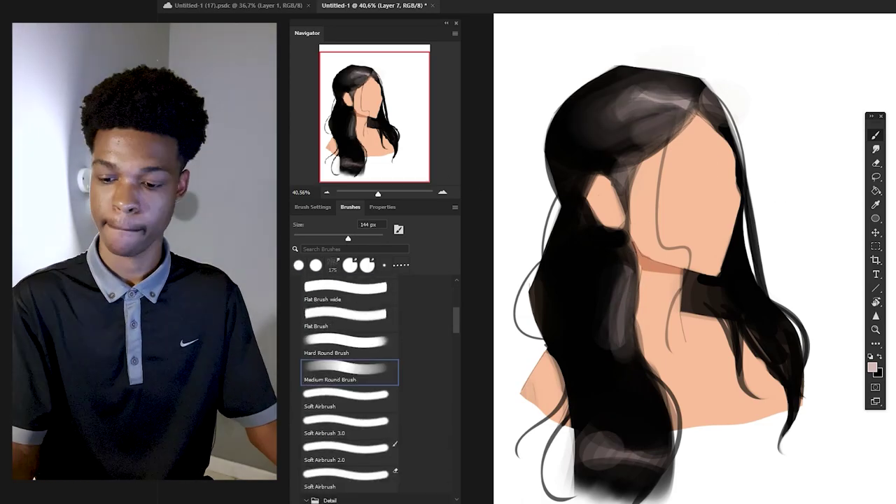
pyautogui.moveTo(616, 115); pyautogui.dragTo(683, 105)
pyautogui.moveTo(767, 310); pyautogui.dragTo(785, 336)
# Erase excess highlight from the side hair, shoulder locks and crown with the Eraser at 190 px.
pyautogui.press('e')
pyautogui.moveTo(558, 323)
pyautogui.mouseDown()
pyautogui.moveTo(556, 370)
pyautogui.moveTo(568, 369)
pyautogui.mouseUp()
pyautogui.moveTo(795, 379); pyautogui.dragTo(790, 396)
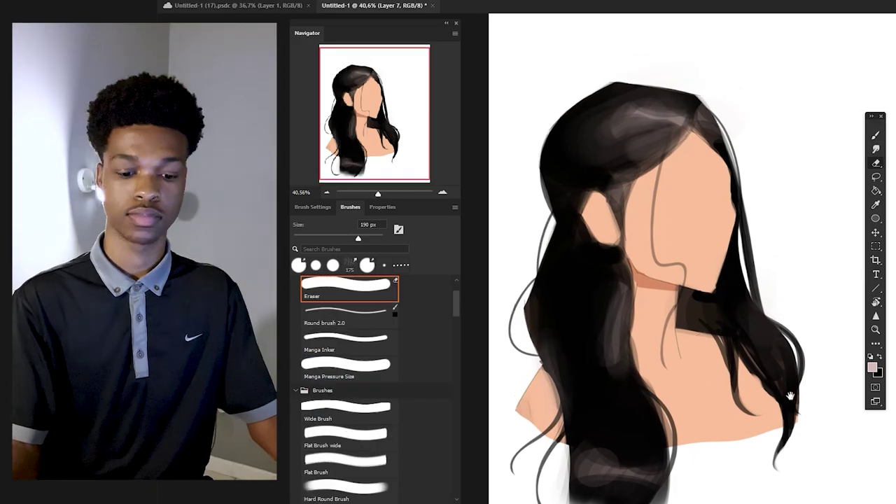
pyautogui.moveTo(612, 322); pyautogui.dragTo(613, 364)
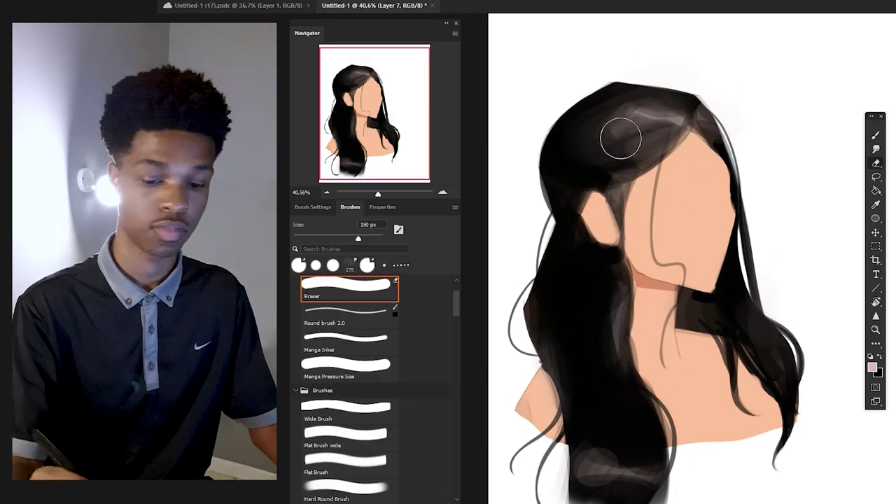
pyautogui.moveTo(621, 139); pyautogui.dragTo(619, 186)
# Sample black on a new layer and draw dark strands across the crown highlight with Manga Pressure Size at 33 px.
pyautogui.press('b')
pyautogui.keyDown('alt'); pyautogui.click(594, 351); pyautogui.keyUp('alt')
pyautogui.moveTo(455, 299); pyautogui.dragTo(455, 317)
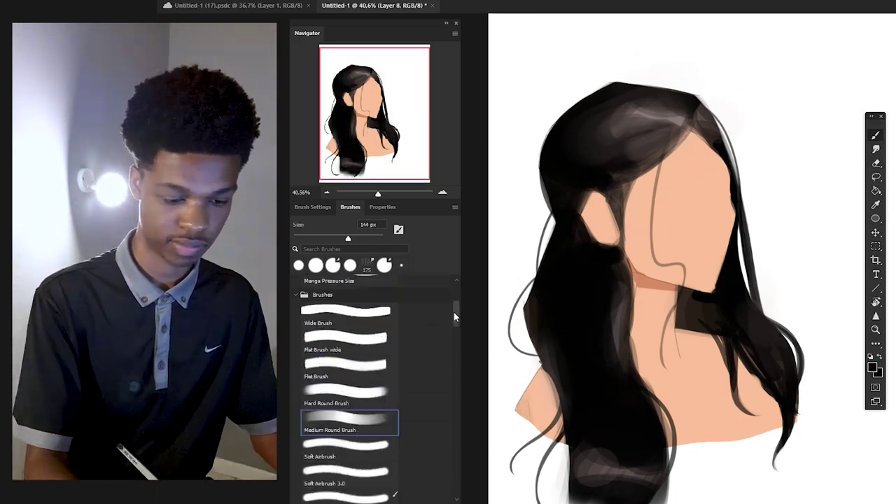
pyautogui.scroll(2, 454, 317)
pyautogui.click(346, 350)
pyautogui.scroll(2, 634, 290)
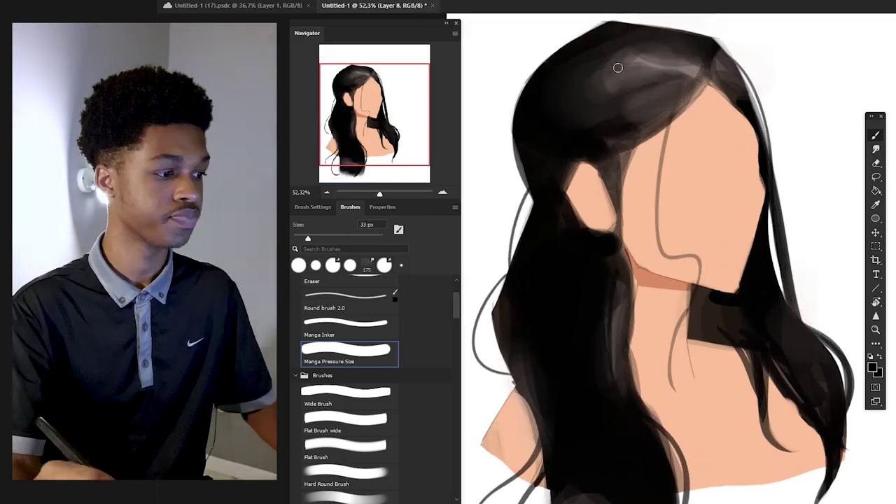
pyautogui.scroll(-2, 614, 152)
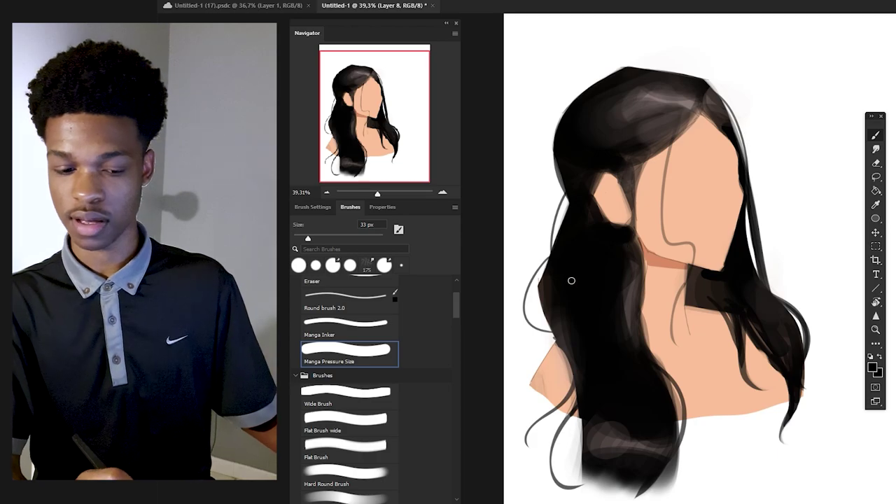
pyautogui.scroll(2, 647, 248)
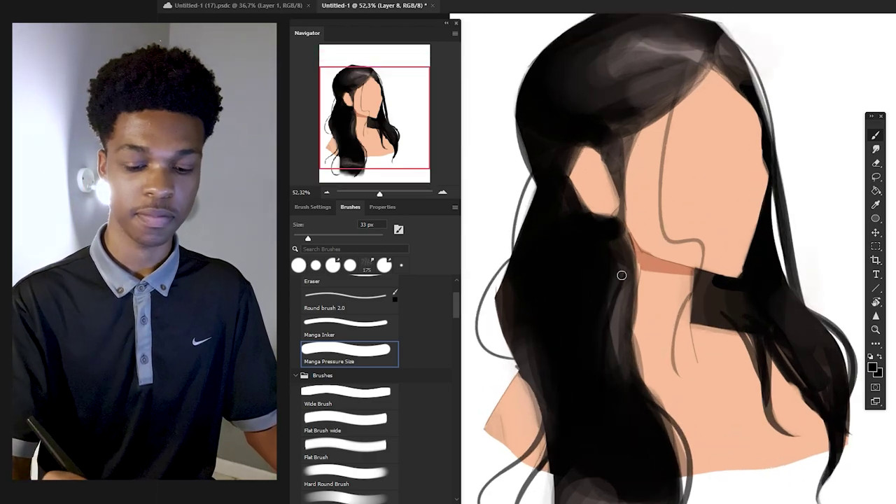
pyautogui.scroll(3, 634, 175)
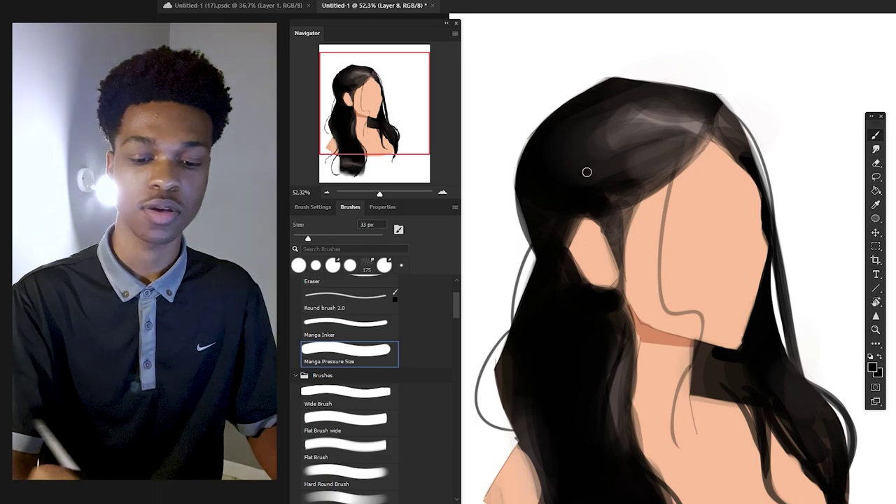
pyautogui.moveTo(585, 172); pyautogui.dragTo(704, 88)
pyautogui.hotkey('ctrl', 'z')
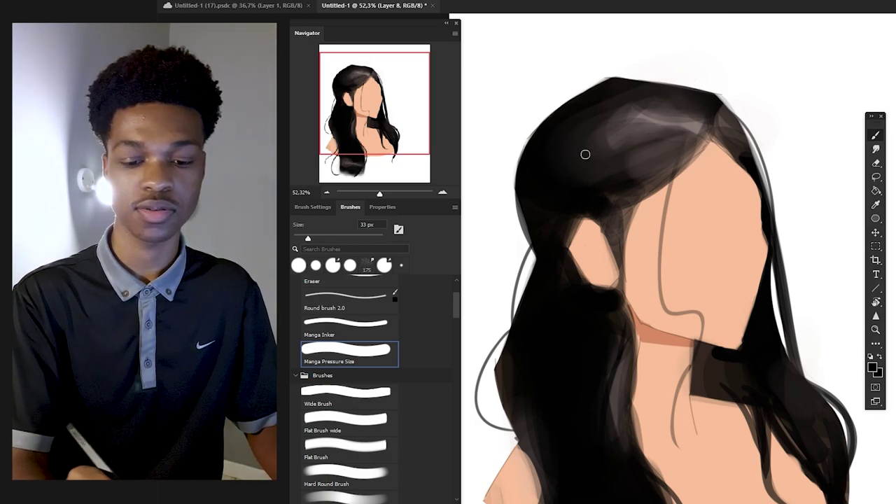
pyautogui.moveTo(584, 167); pyautogui.dragTo(711, 89)
# Draw dark strands through the highlights beside the neck and at the long hair's lower end.
pyautogui.scroll(-4, 707, 167)
pyautogui.scroll(2, 661, 483)
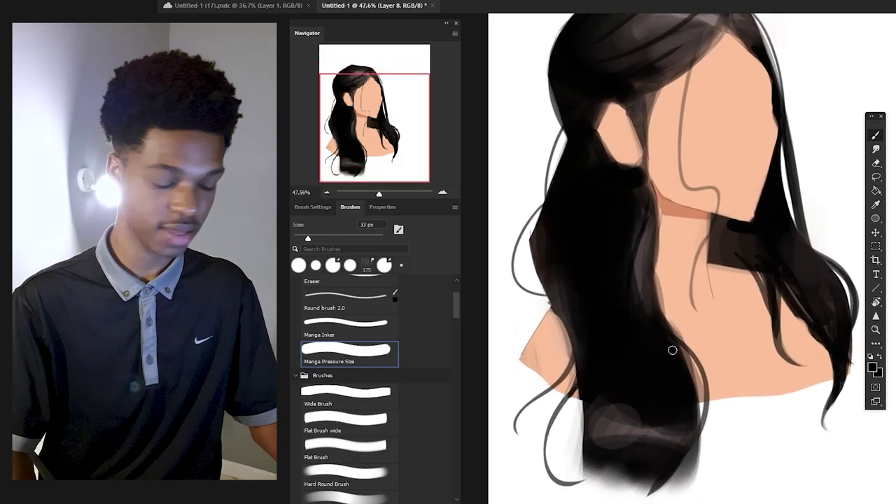
pyautogui.scroll(-1, 637, 284)
pyautogui.moveTo(640, 273); pyautogui.dragTo(644, 364)
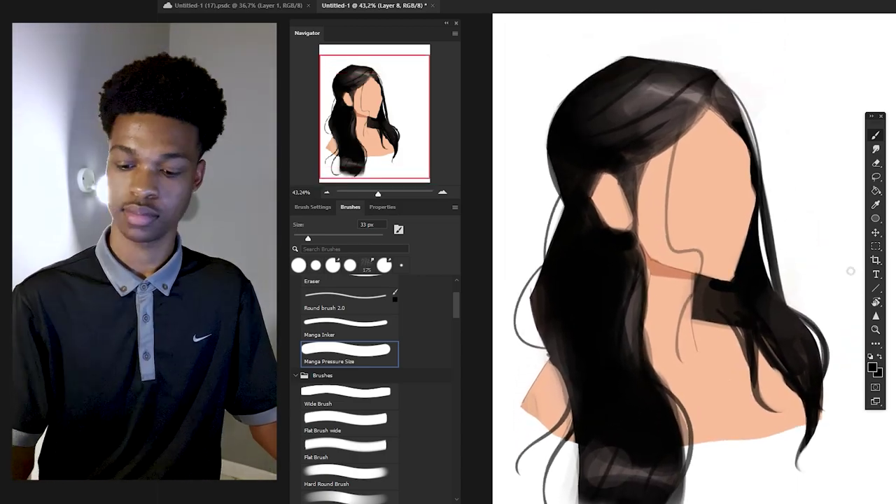
# Sample a dark grey from the hair and draw lighter strands beside the neck and near the parting.
pyautogui.keyDown('ctrl'); pyautogui.click(630, 280); pyautogui.keyUp('ctrl')
pyautogui.keyDown('alt'); pyautogui.click(632, 298); pyautogui.keyUp('alt')
pyautogui.moveTo(629, 272); pyautogui.dragTo(621, 348)
pyautogui.moveTo(714, 86); pyautogui.dragTo(722, 126)
pyautogui.hotkey('alt', ']')
# Darken the loose strand over the face in black and erase along the hairline at the forehead at 78 px.
pyautogui.scroll(-1, 722, 126)
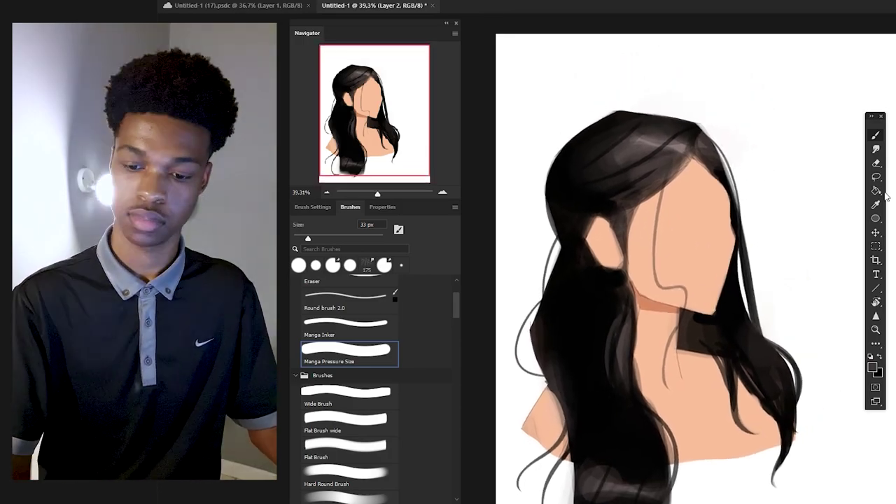
pyautogui.moveTo(647, 280); pyautogui.dragTo(655, 283)
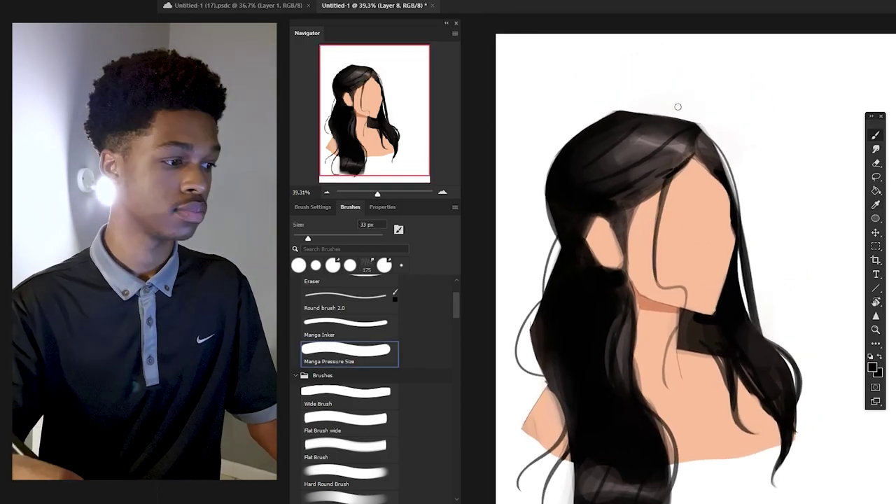
pyautogui.press('e')
pyautogui.moveTo(691, 146); pyautogui.dragTo(702, 178)
pyautogui.scroll(2, 742, 270)
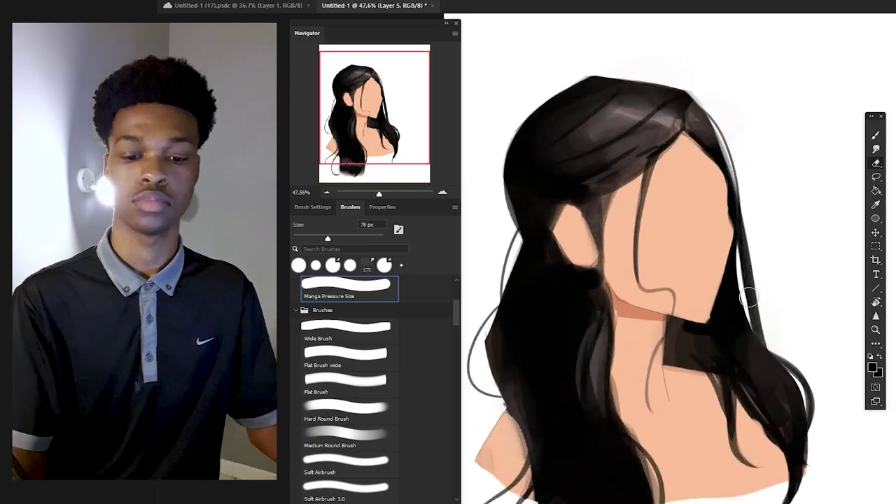
# Sample the skin colour and paint a short hair parting above the forehead at 18 px on a new layer.
pyautogui.press('b')
pyautogui.keyDown('alt'); pyautogui.click(687, 154); pyautogui.keyUp('alt')
pyautogui.moveTo(672, 117); pyautogui.dragTo(681, 131)
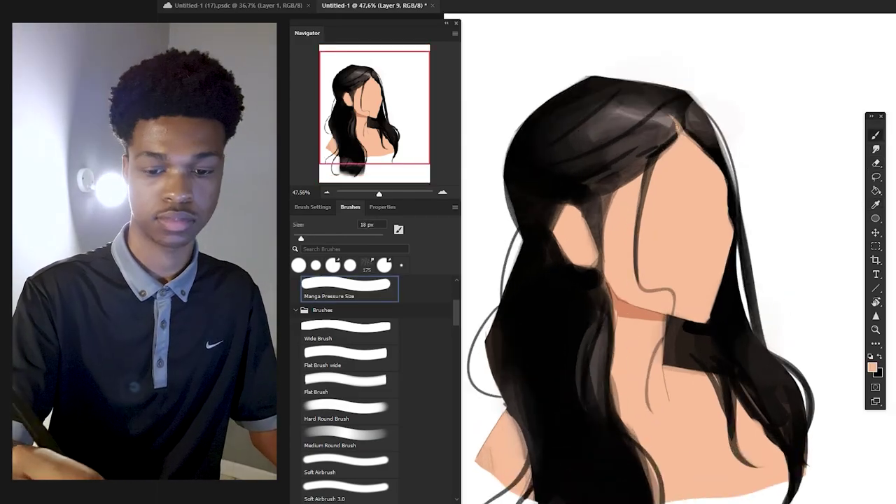
# Sample a dark tone from the hair and paint over the hairline above the ear with the Round brush.
pyautogui.scroll(-3, 737, 195)
pyautogui.scroll(5, 756, 200)
pyautogui.keyDown('alt'); pyautogui.click(646, 91); pyautogui.keyUp('alt')
pyautogui.scroll(-3, 654, 124)
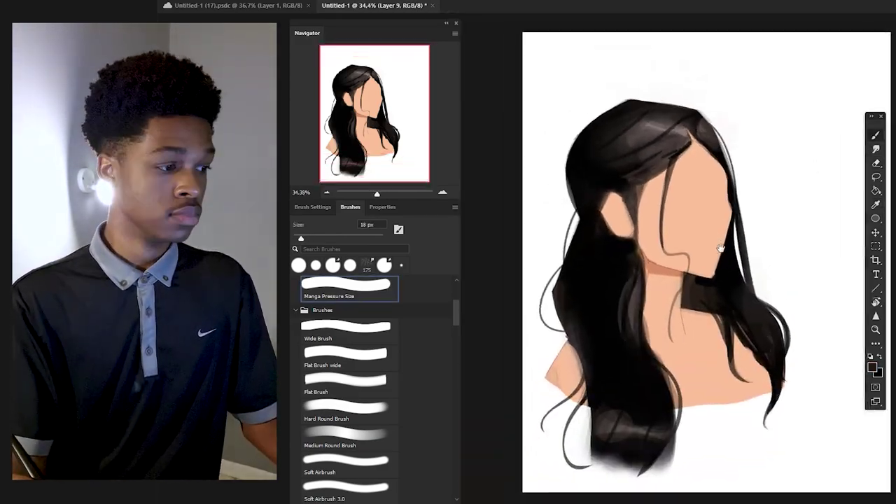
pyautogui.scroll(2, 609, 150)
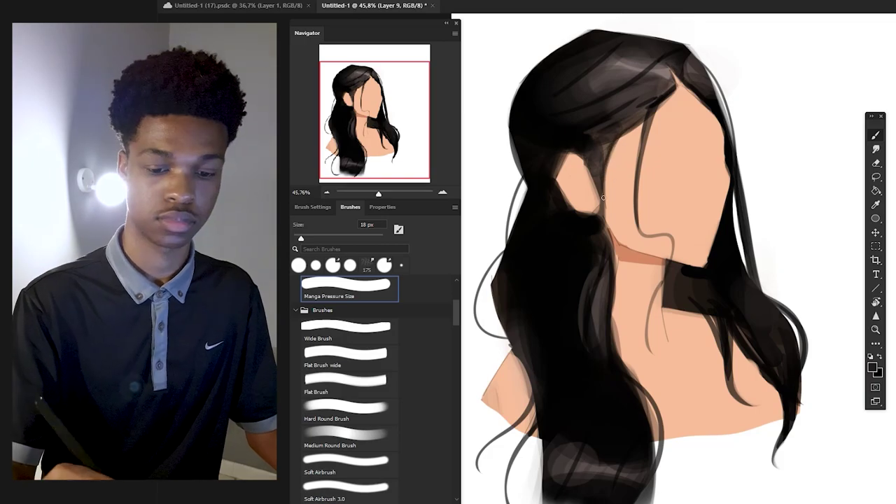
pyautogui.scroll(-1, 603, 198)
pyautogui.scroll(2, 650, 92)
pyautogui.click(350, 265)
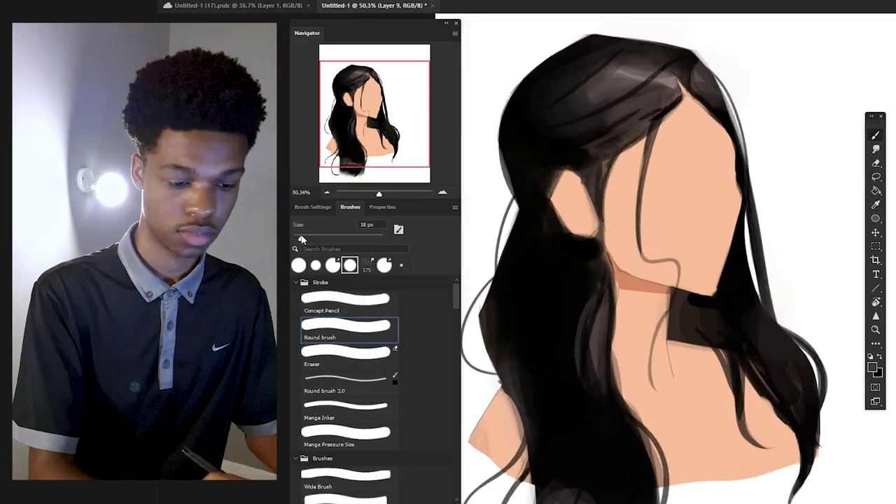
pyautogui.keyDown('ctrl'); pyautogui.click(608, 166); pyautogui.keyUp('ctrl')
pyautogui.press('e')
pyautogui.scroll(-3, 721, 271)
pyautogui.press('i')
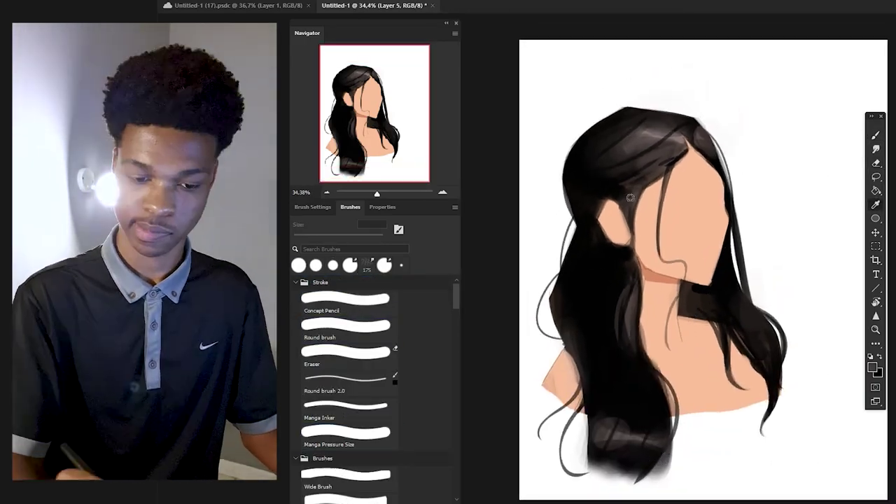
pyautogui.click(630, 197)
pyautogui.press('b')
pyautogui.moveTo(630, 193)
pyautogui.mouseDown()
pyautogui.moveTo(664, 168)
pyautogui.moveTo(650, 180)
pyautogui.mouseUp()
# Soften the painted hair above the ear by erasing with the Round brush at 78 px.
pyautogui.press('e')
pyautogui.click(316, 265)
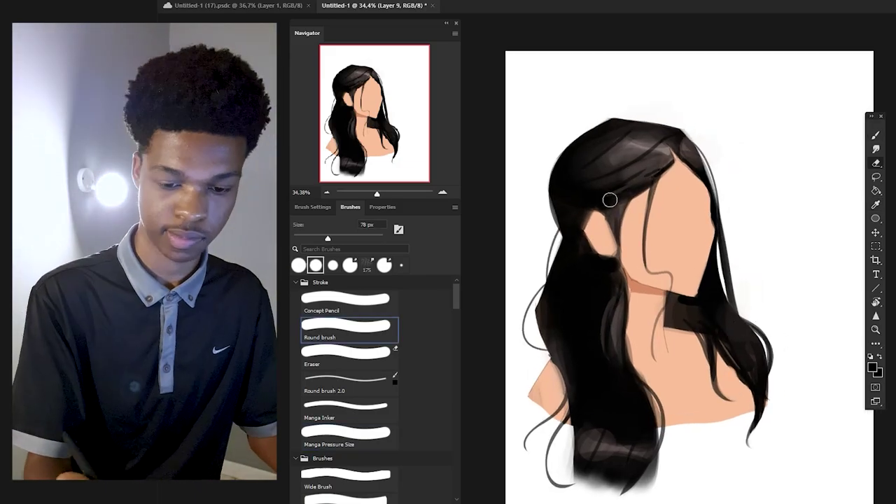
pyautogui.scroll(-1, 694, 365)
pyautogui.scroll(3, 713, 344)
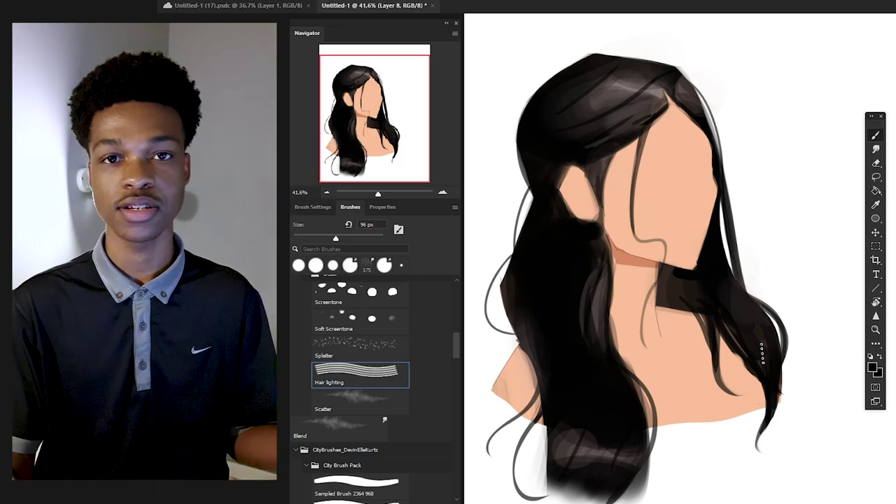
# Draw fine black strands over the highlight above the forehead with the Hair lighting brush at 62 px, and soften them with a 142 px Hard Round eraser.
pyautogui.press('[')
pyautogui.press('[')
pyautogui.press('[')
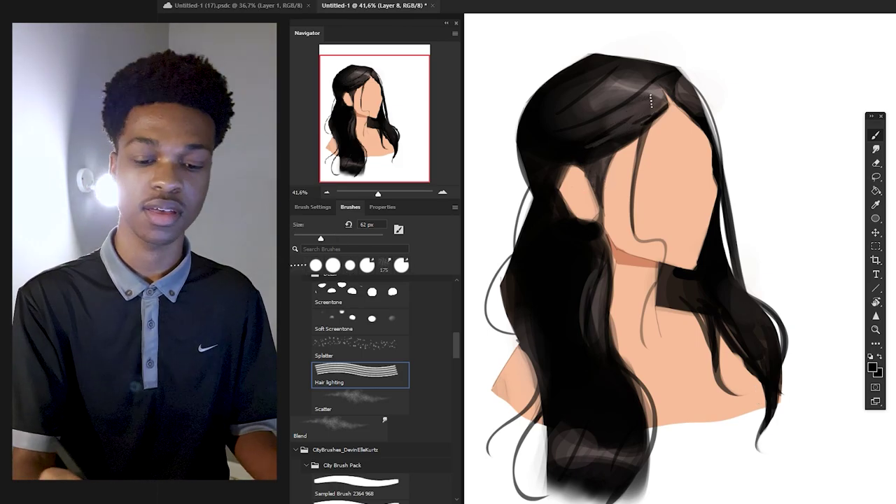
pyautogui.moveTo(651, 102); pyautogui.dragTo(609, 133)
pyautogui.press('e')
pyautogui.moveTo(454, 306)
pyautogui.mouseDown()
pyautogui.moveTo(455, 320)
pyautogui.moveTo(456, 297)
pyautogui.moveTo(456, 317)
pyautogui.mouseUp()
pyautogui.click(345, 428)
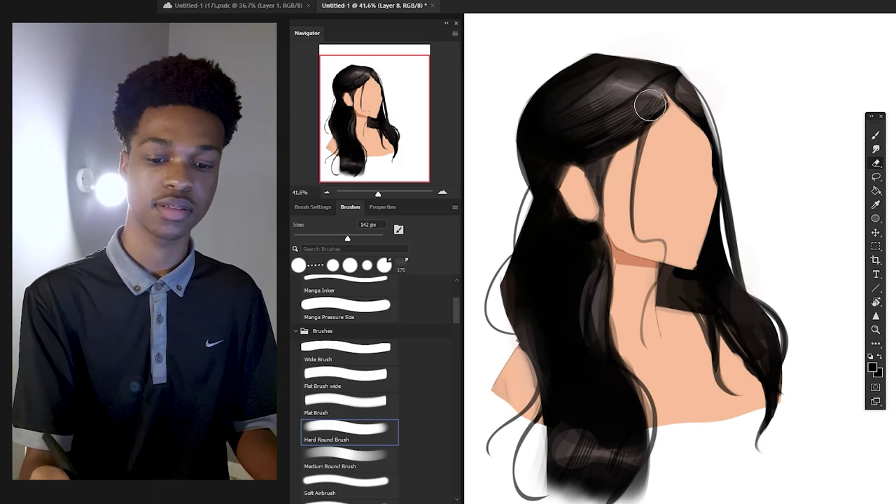
# On a new layer, paint pale highlight strands on the crown and near the parting with the Hair lighting brush at 75 px.
pyautogui.press('b')
pyautogui.hotkey('ctrl', 'shift', 'alt', 'n')
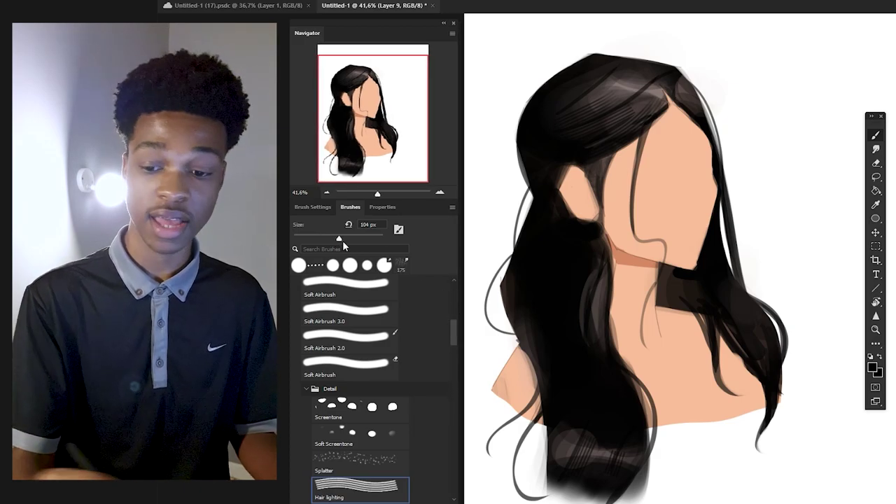
pyautogui.press('x')
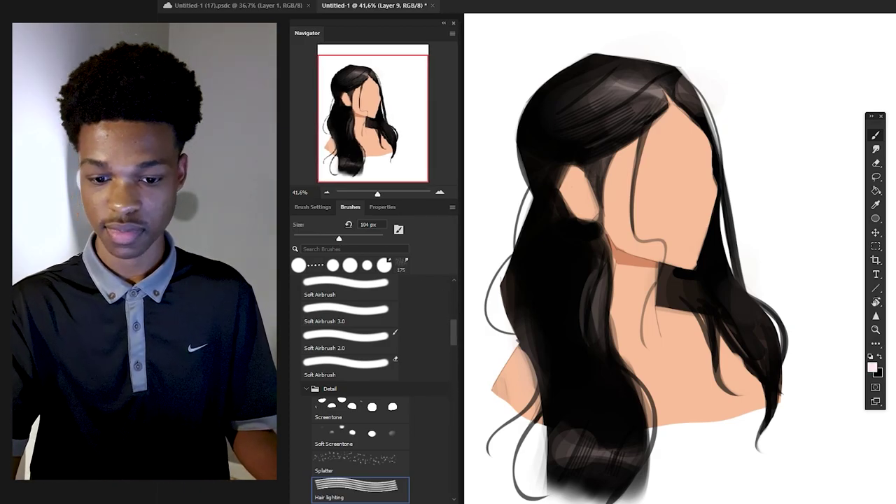
pyautogui.keyDown('alt'); pyautogui.click(628, 88); pyautogui.keyUp('alt')
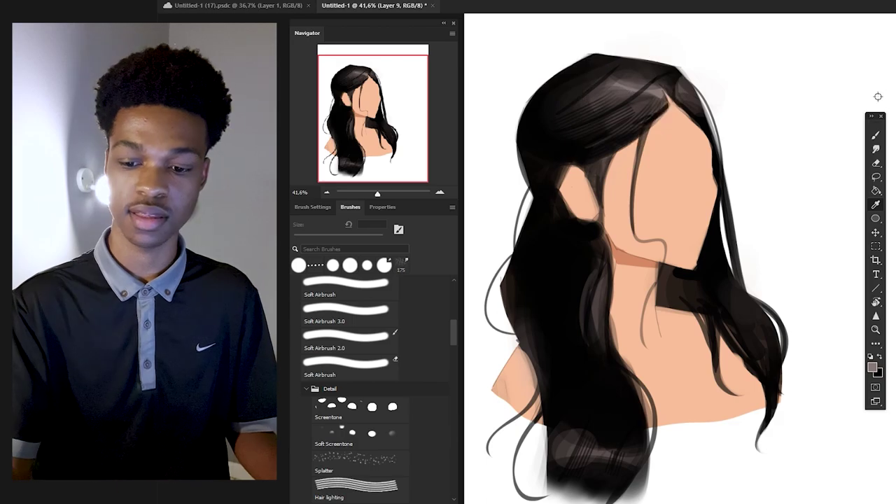
pyautogui.moveTo(339, 239); pyautogui.dragTo(317, 238)
pyautogui.press(']')
pyautogui.press(']')
pyautogui.moveTo(604, 90)
pyautogui.mouseDown()
pyautogui.moveTo(636, 74)
pyautogui.moveTo(635, 88)
pyautogui.mouseUp()
pyautogui.hotkey('ctrl', 'z')
pyautogui.hotkey('ctrl', 'z')
pyautogui.moveTo(646, 96); pyautogui.dragTo(661, 91)
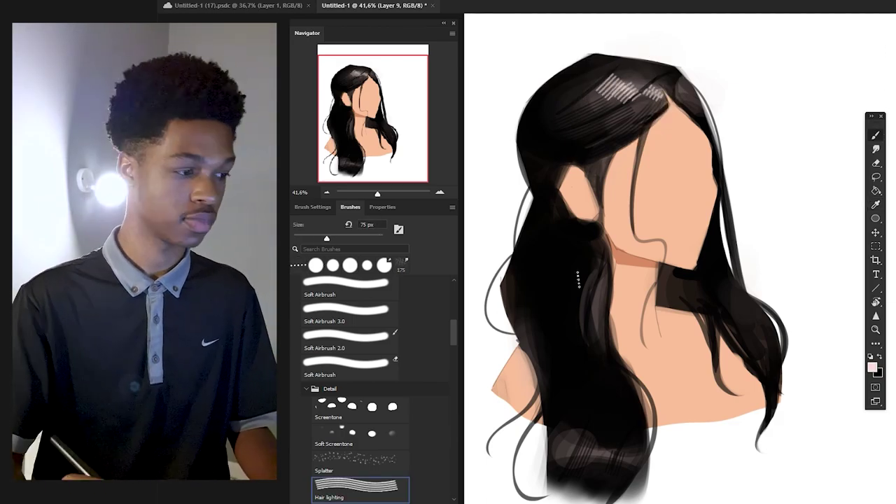
# Paint pale highlight strands beyond the parting, beside the neck and at the long hair's outer edge at 62 px.
pyautogui.moveTo(601, 274); pyautogui.dragTo(602, 369)
pyautogui.hotkey('ctrl', 'z')
pyautogui.moveTo(327, 239); pyautogui.dragTo(320, 239)
pyautogui.moveTo(602, 283); pyautogui.dragTo(603, 344)
pyautogui.hotkey('ctrl', 'z')
pyautogui.moveTo(682, 84); pyautogui.dragTo(699, 111)
pyautogui.moveTo(590, 284); pyautogui.dragTo(586, 334)
pyautogui.moveTo(529, 322); pyautogui.dragTo(532, 356)
# Fade the pale strands beside the neck and on the crown with the Hard Round eraser at 142 px.
pyautogui.press('e')
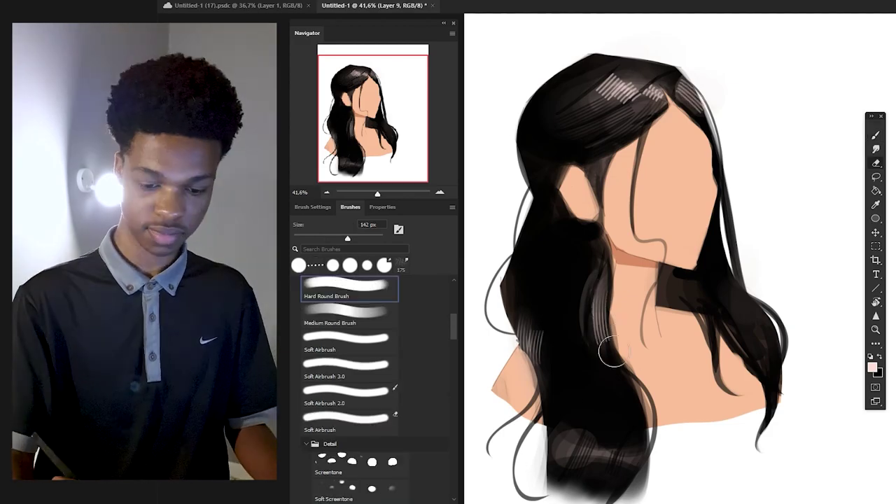
pyautogui.moveTo(610, 352); pyautogui.dragTo(603, 333)
pyautogui.moveTo(607, 85); pyautogui.dragTo(627, 101)
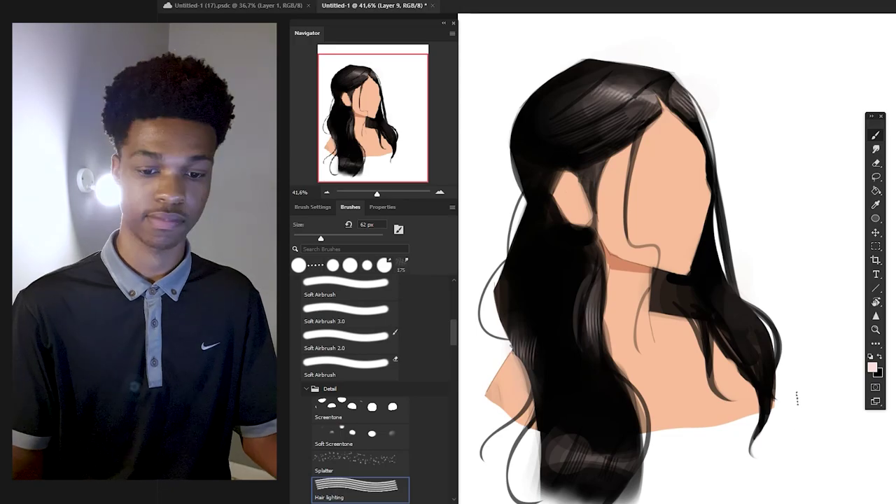
# Add pale strands at the back of the head at 58 px and soften their ends with the eraser.
pyautogui.press('[')
pyautogui.press('[')
pyautogui.moveTo(518, 135)
pyautogui.mouseDown()
pyautogui.moveTo(557, 105)
pyautogui.moveTo(551, 112)
pyautogui.mouseUp()
pyautogui.click(875, 164)
pyautogui.moveTo(515, 126); pyautogui.dragTo(526, 140)
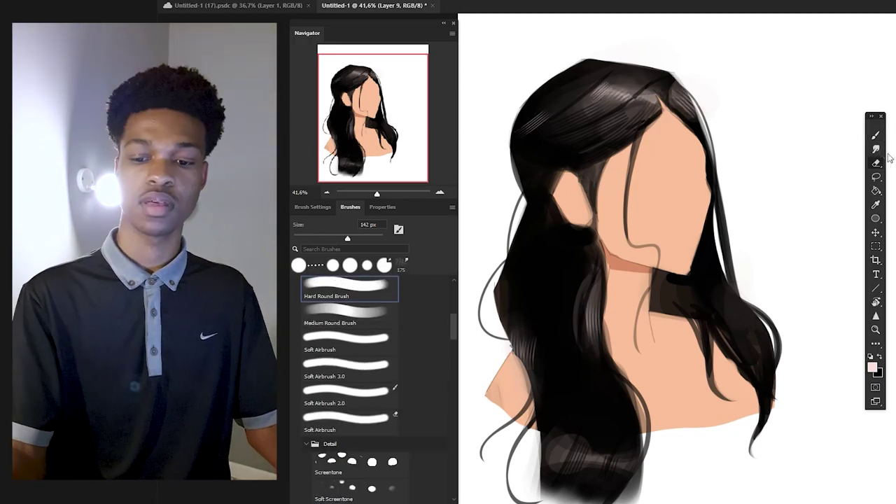
# Paint pale strands down the middle of the long hair below the ear at 58 px and fade them with the 142 px eraser.
pyautogui.click(875, 137)
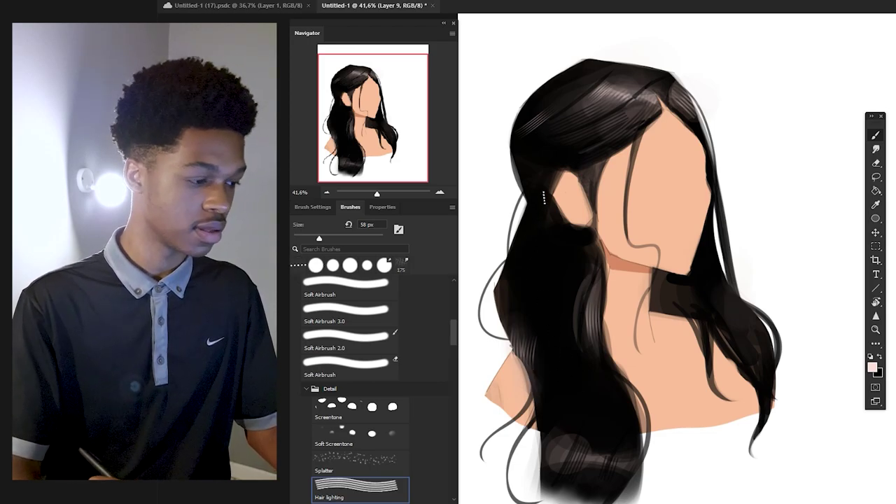
pyautogui.moveTo(550, 233)
pyautogui.mouseDown()
pyautogui.moveTo(518, 381)
pyautogui.moveTo(584, 286)
pyautogui.moveTo(538, 319)
pyautogui.mouseUp()
pyautogui.hotkey('ctrl', 'z')
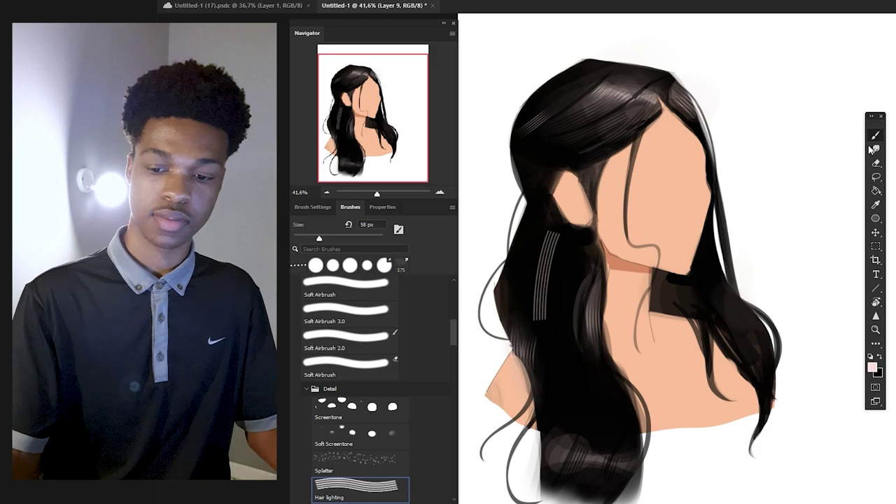
pyautogui.click(876, 163)
pyautogui.moveTo(549, 209); pyautogui.dragTo(550, 266)
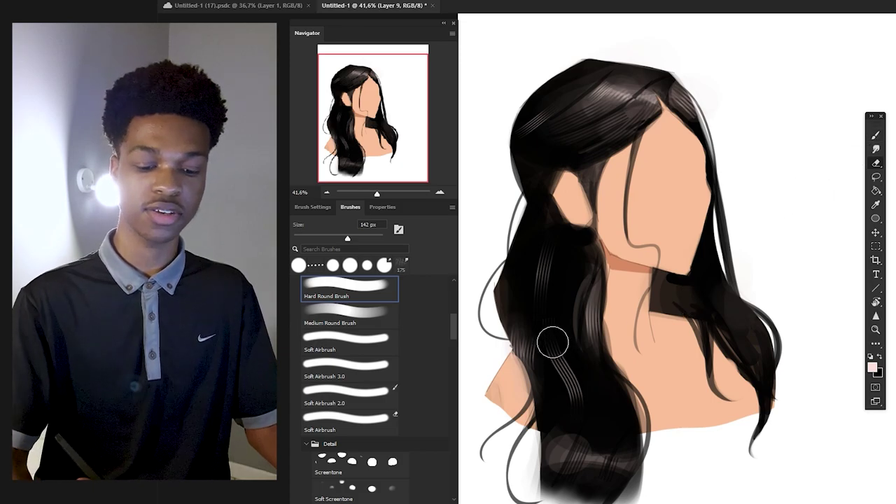
pyautogui.moveTo(553, 342); pyautogui.dragTo(588, 430)
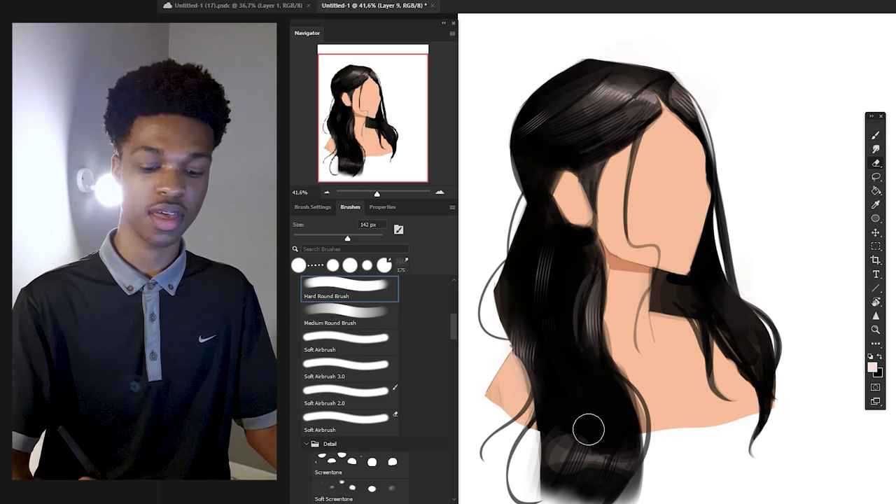
# Paint pale highlight strands in the hair beside the far cheek and above the far shoulder, then soften them.
pyautogui.click(875, 137)
pyautogui.moveTo(713, 193); pyautogui.dragTo(728, 242)
pyautogui.click(876, 163)
pyautogui.click(875, 136)
pyautogui.moveTo(706, 289)
pyautogui.mouseDown()
pyautogui.moveTo(734, 325)
pyautogui.moveTo(721, 315)
pyautogui.mouseUp()
pyautogui.click(876, 164)
pyautogui.click(873, 149)
# Add pale strands at the back of the head above the ear, lasso them to adjust their position, and deselect.
pyautogui.click(875, 136)
pyautogui.moveTo(530, 170)
pyautogui.mouseDown()
pyautogui.moveTo(570, 151)
pyautogui.moveTo(568, 142)
pyautogui.mouseUp()
pyautogui.scroll(-3, 714, 301)
pyautogui.scroll(2, 714, 301)
pyautogui.click(876, 178)
pyautogui.moveTo(591, 200); pyautogui.dragTo(592, 185)
pyautogui.click(876, 233)
pyautogui.hotkey('ctrl', 'd')
pyautogui.click(874, 136)
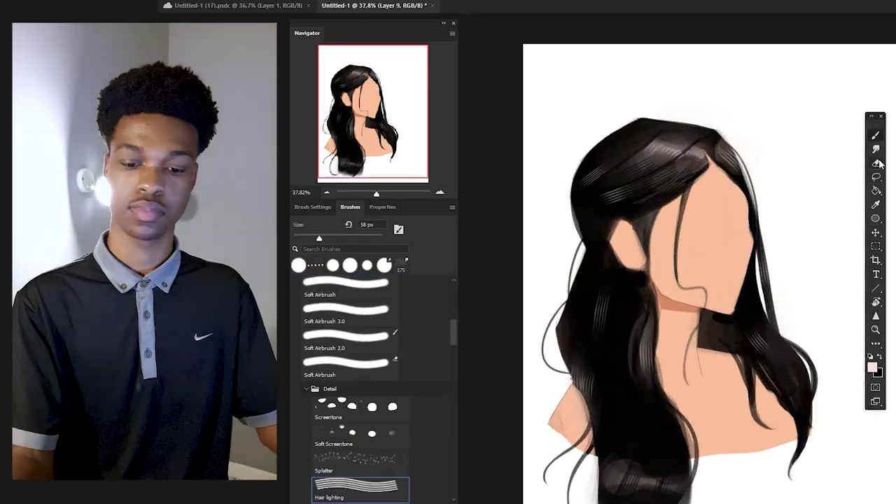
# Erase softly along the pale strands beside the far cheek and in the long hair.
pyautogui.moveTo(714, 301); pyautogui.dragTo(703, 284)
pyautogui.click(876, 163)
pyautogui.moveTo(762, 278); pyautogui.dragTo(757, 241)
pyautogui.moveTo(604, 325); pyautogui.dragTo(597, 318)
# Draw a single pale strand from behind the ear down the long hair with the Manga Pressure Size brush at 41 px, and fade it by erasing.
pyautogui.click(875, 136)
pyautogui.moveTo(454, 326); pyautogui.dragTo(455, 294)
pyautogui.click(350, 436)
pyautogui.press('[')
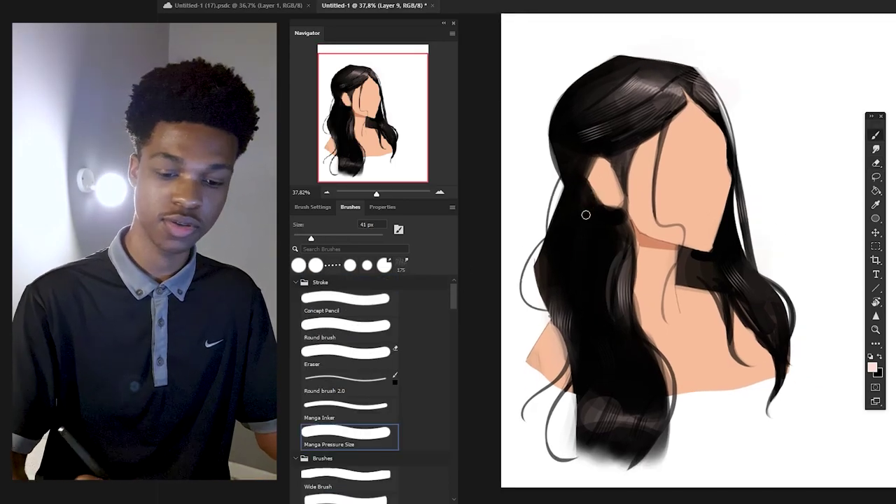
pyautogui.moveTo(587, 200)
pyautogui.mouseDown()
pyautogui.moveTo(568, 321)
pyautogui.moveTo(563, 275)
pyautogui.mouseUp()
pyautogui.hotkey('ctrl', 'z')
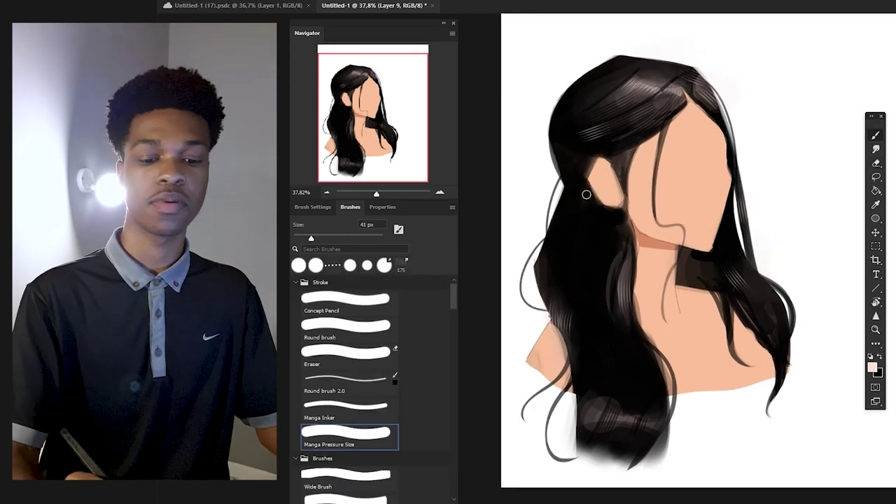
pyautogui.moveTo(587, 196); pyautogui.dragTo(569, 297)
pyautogui.hotkey('ctrl', 'z')
pyautogui.press('e')
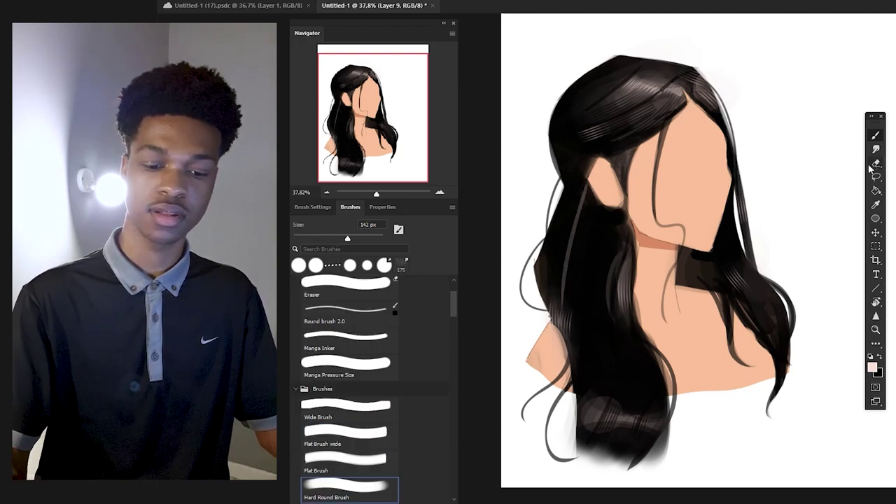
pyautogui.press('b')
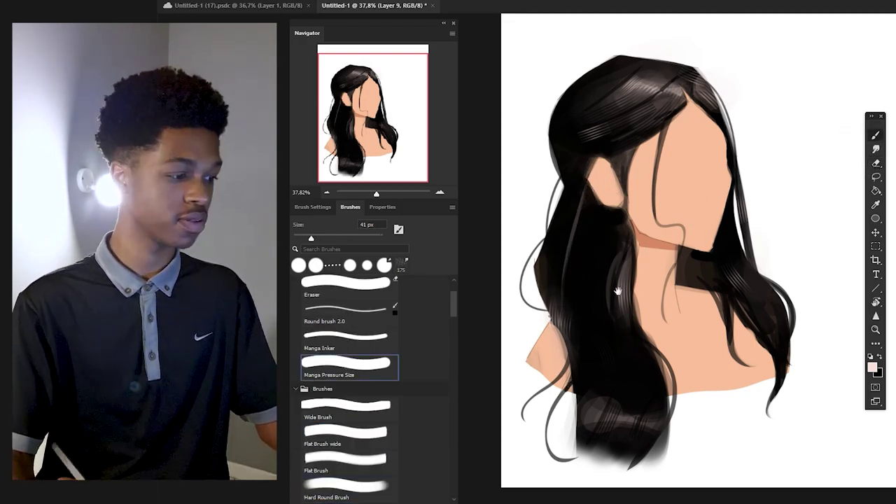
# Draw a pale single strand in the hair above the far shoulder at 41 px.
pyautogui.moveTo(618, 292); pyautogui.dragTo(605, 249)
pyautogui.moveTo(593, 173); pyautogui.dragTo(545, 191)
pyautogui.moveTo(660, 245); pyautogui.dragTo(674, 277)
pyautogui.moveTo(695, 345); pyautogui.dragTo(651, 346)
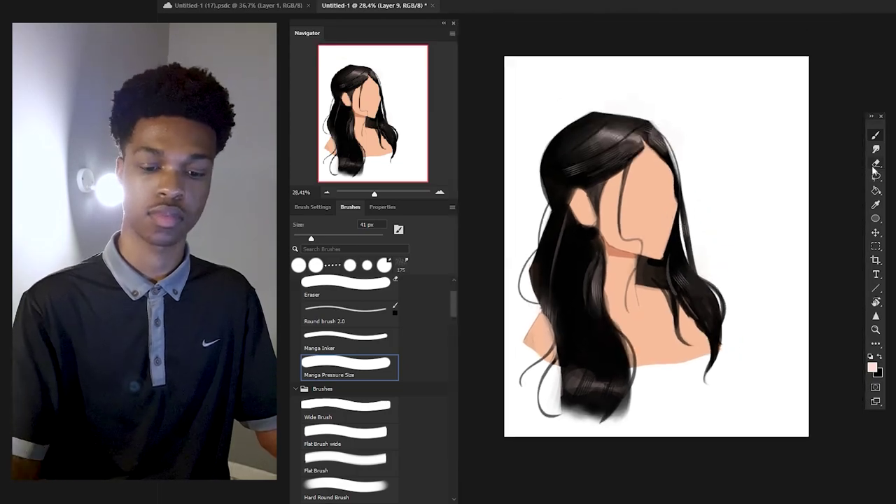
pyautogui.moveTo(593, 227); pyautogui.dragTo(633, 227)
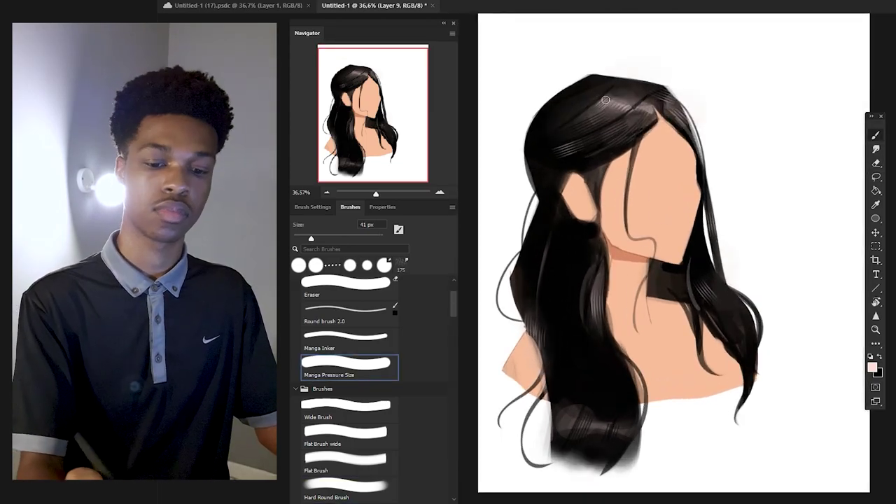
pyautogui.moveTo(593, 324); pyautogui.dragTo(560, 273)
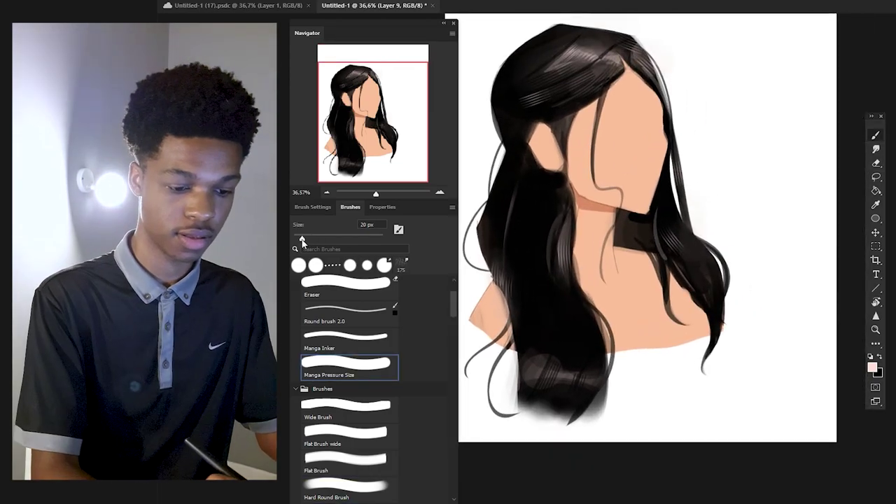
# Refine the pale strands behind the ear and beside the neck with thin strokes at 14 px.
pyautogui.scroll(3, 499, 206)
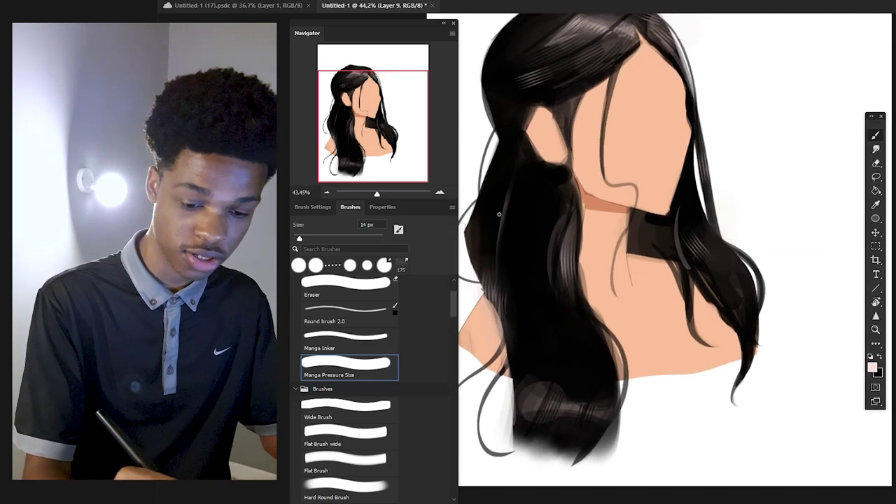
pyautogui.scroll(2, 503, 222)
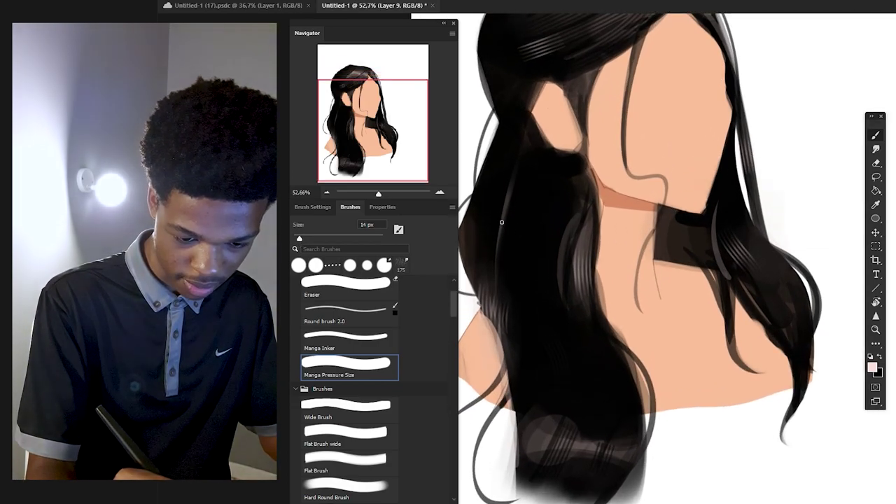
pyautogui.scroll(-3, 627, 234)
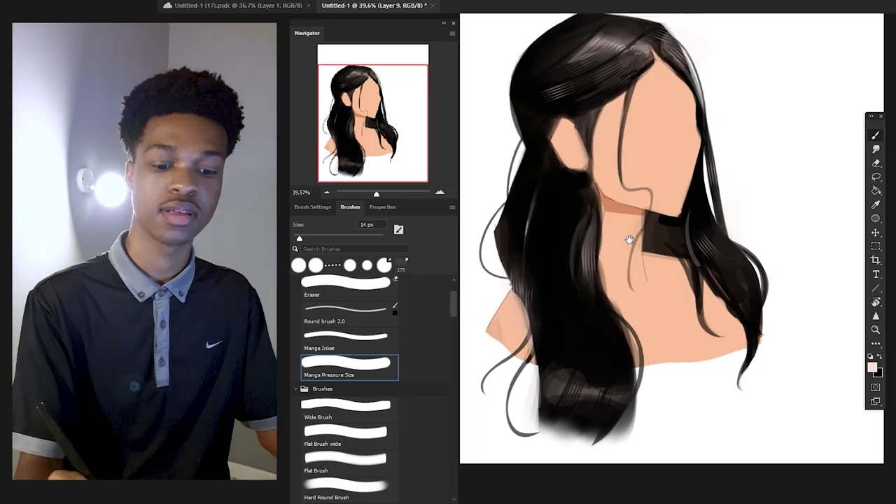
pyautogui.moveTo(630, 240); pyautogui.dragTo(610, 259)
pyautogui.scroll(3, 515, 266)
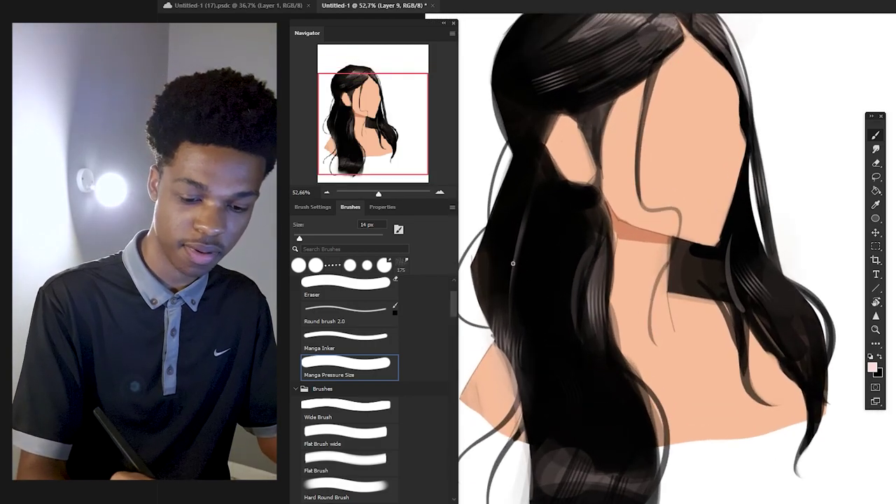
pyautogui.moveTo(598, 335); pyautogui.dragTo(594, 419)
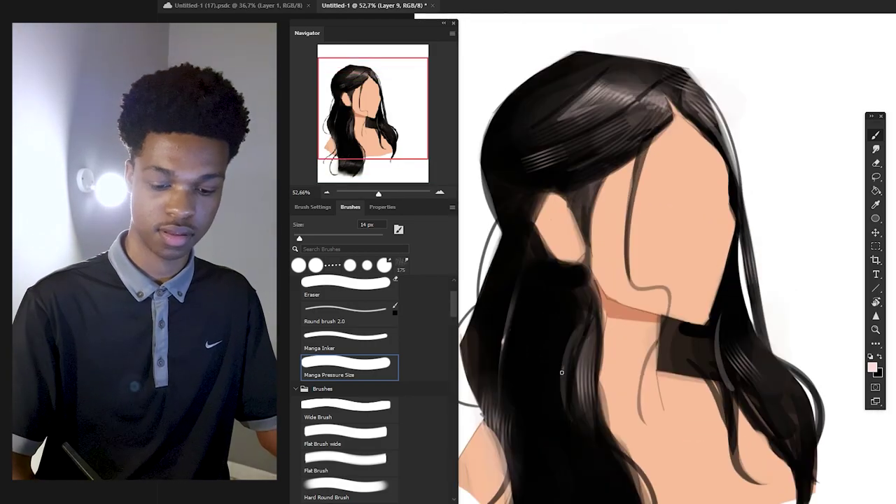
pyautogui.scroll(-2, 595, 418)
pyautogui.scroll(-3, 665, 125)
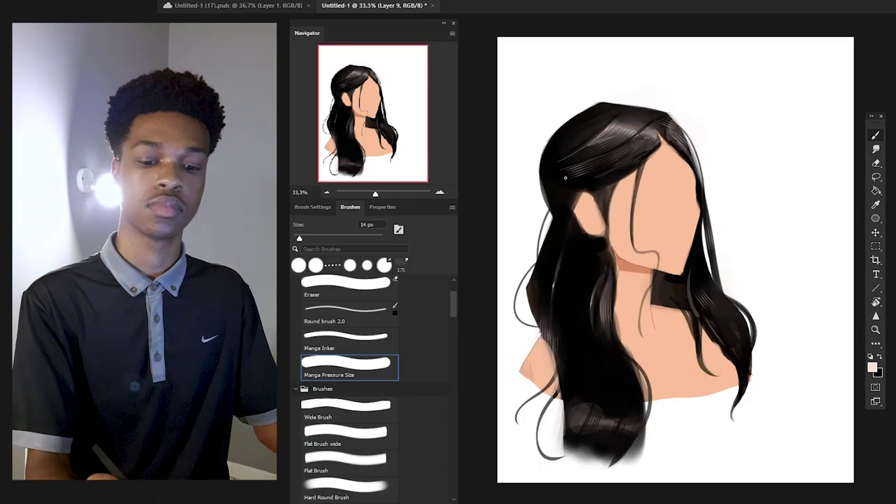
# Add a thin pale strand along the outer side of the long hair at 14 px.
pyautogui.press('e')
pyautogui.press('b')
pyautogui.scroll(-1, 602, 262)
pyautogui.scroll(2, 603, 262)
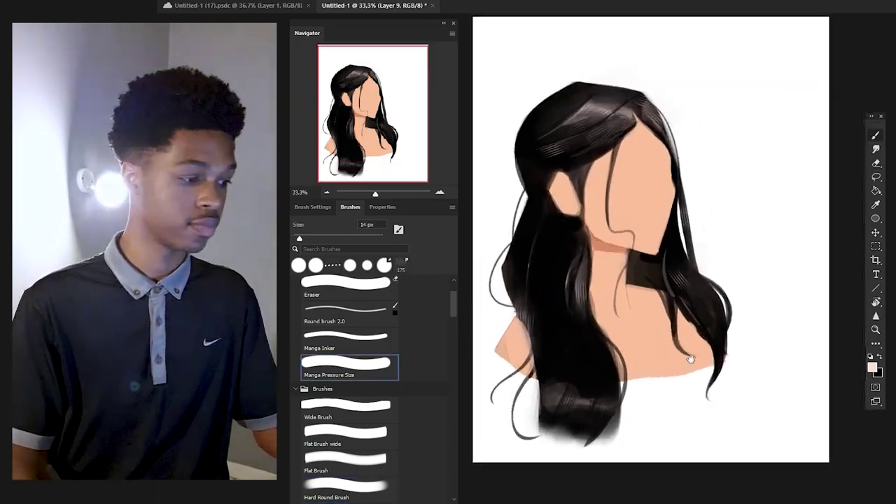
pyautogui.moveTo(595, 294); pyautogui.dragTo(592, 277)
pyautogui.moveTo(535, 358)
pyautogui.mouseDown()
pyautogui.moveTo(538, 308)
pyautogui.moveTo(524, 261)
pyautogui.mouseUp()
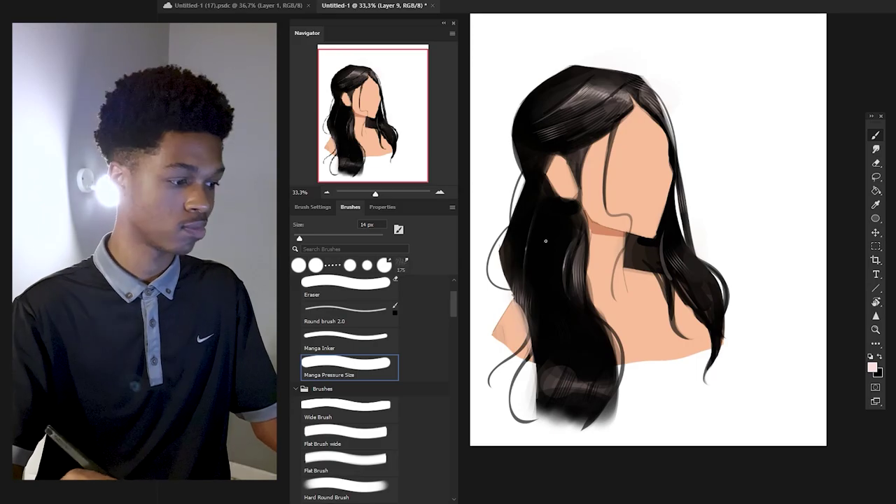
# Draw a fine loose strand along the outer back edge of the long hair with the Manga Pressure Size brush.
pyautogui.scroll(-2, 700, 409)
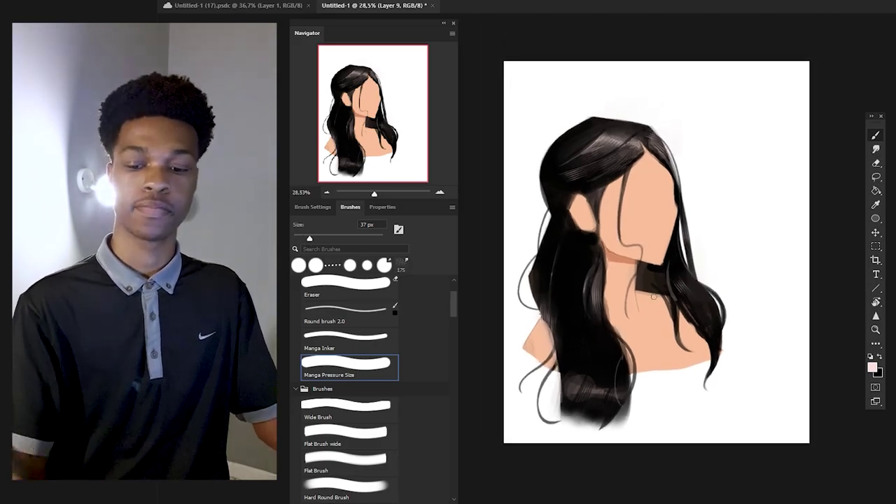
pyautogui.scroll(2, 763, 218)
pyautogui.press('e')
pyautogui.press('b')
pyautogui.moveTo(504, 302); pyautogui.dragTo(518, 250)
pyautogui.press('e')
pyautogui.press('b')
pyautogui.scroll(-3, 670, 275)
pyautogui.scroll(2, 640, 432)
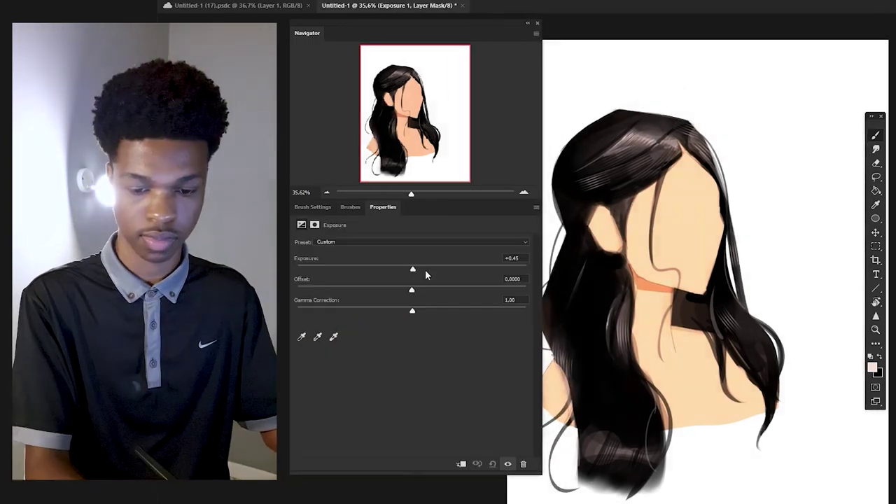
# Lower the offset of the portrait's Exposure adjustment slightly.
pyautogui.moveTo(413, 291); pyautogui.dragTo(403, 293)
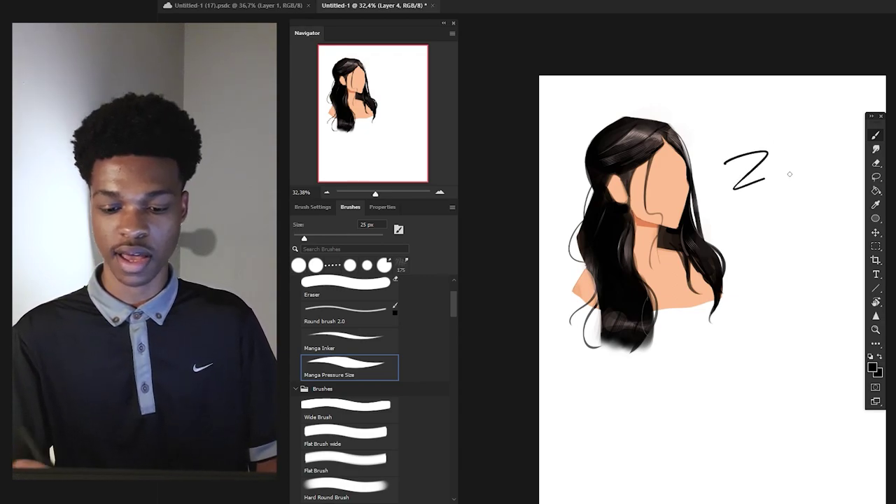
# Try out flowing S-shaped and looping strokes on the blank canvas beside the portrait with the Manga Pressure Size brush at 25 px.
pyautogui.hotkey('ctrl', 'z')
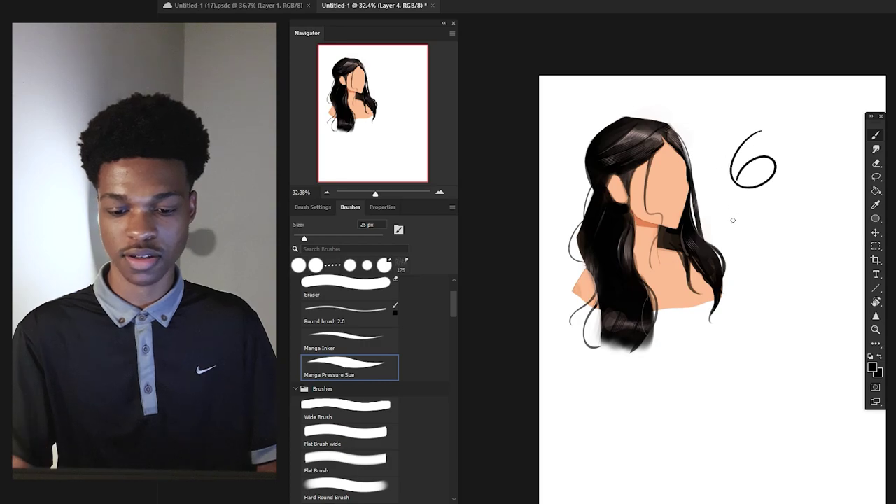
pyautogui.hotkey('ctrl', 'z')
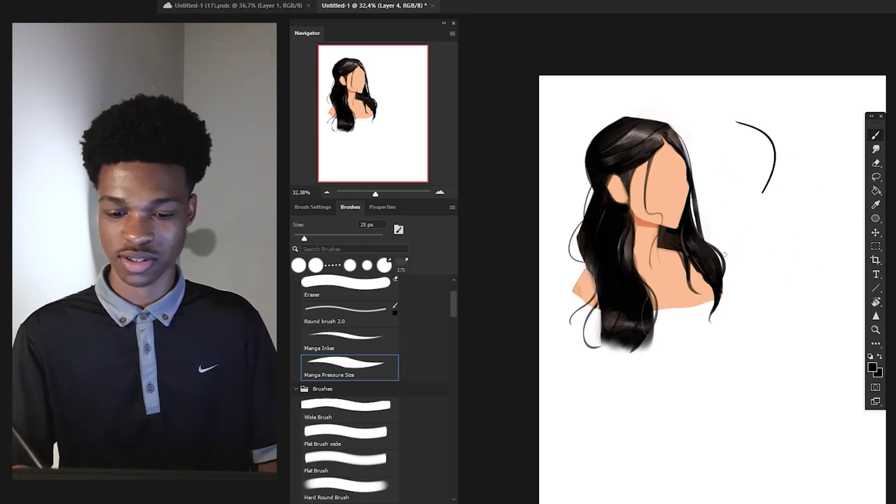
pyautogui.moveTo(819, 331); pyautogui.dragTo(784, 365)
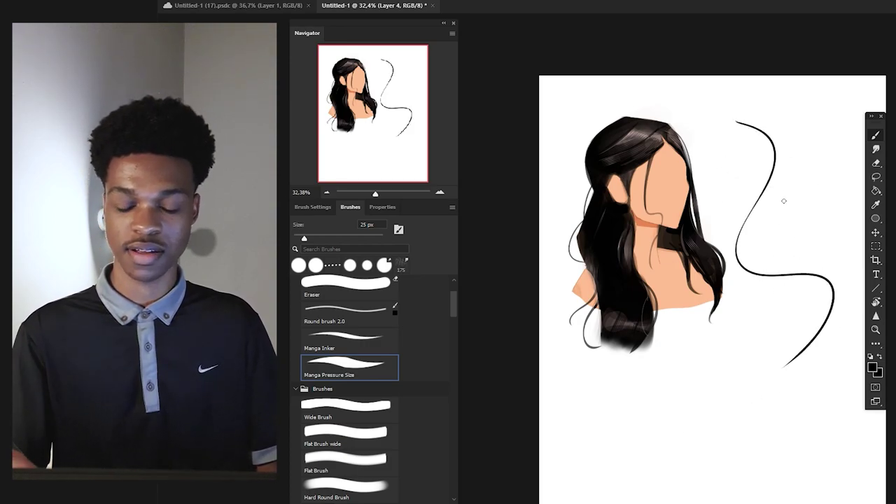
pyautogui.hotkey('ctrl', 'z')
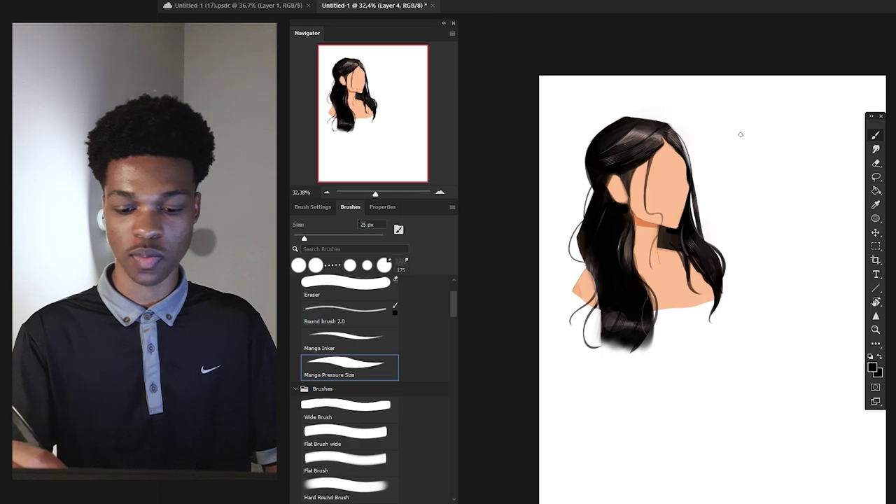
pyautogui.hotkey('ctrl', 'z')
pyautogui.moveTo(773, 236)
pyautogui.mouseDown()
pyautogui.moveTo(748, 234)
pyautogui.moveTo(753, 243)
pyautogui.mouseUp()
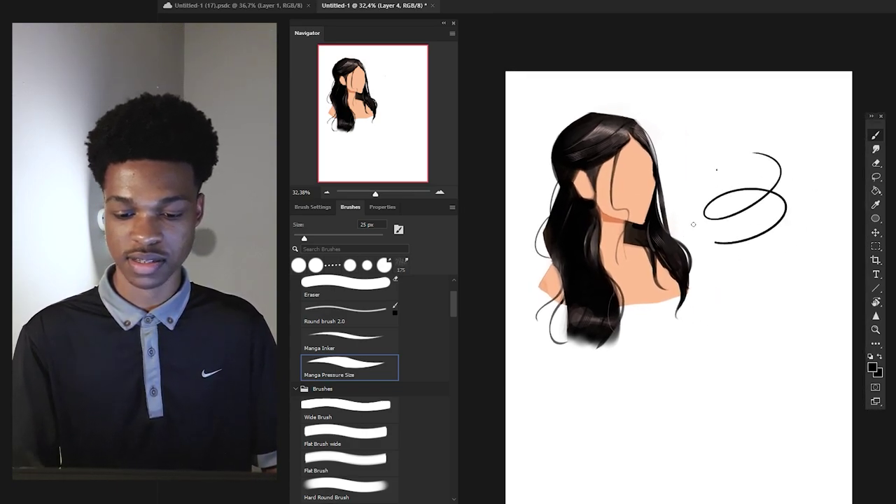
pyautogui.hotkey('ctrl', 'z')
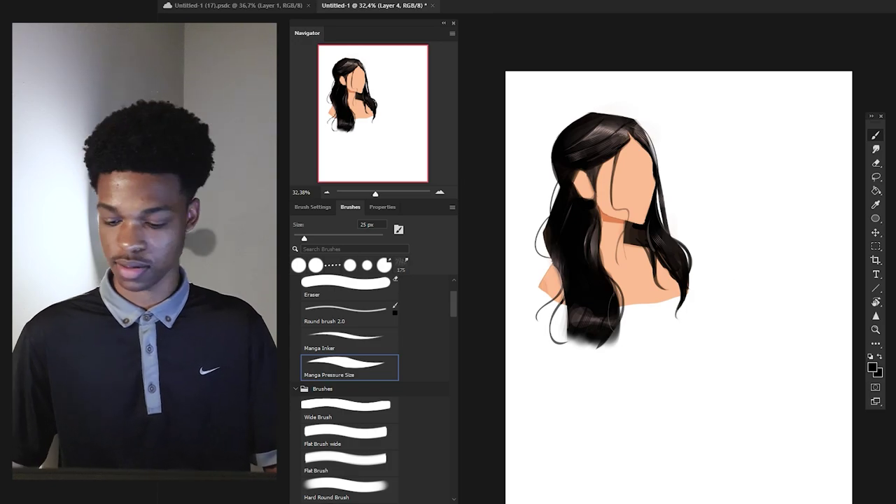
# Sketch a second head below the portrait as a circle with jaw, face-side and neck lines, using Round brush 2.0 at 3 px.
pyautogui.moveTo(693, 112); pyautogui.dragTo(640, 185)
pyautogui.scroll(1, 414, 321)
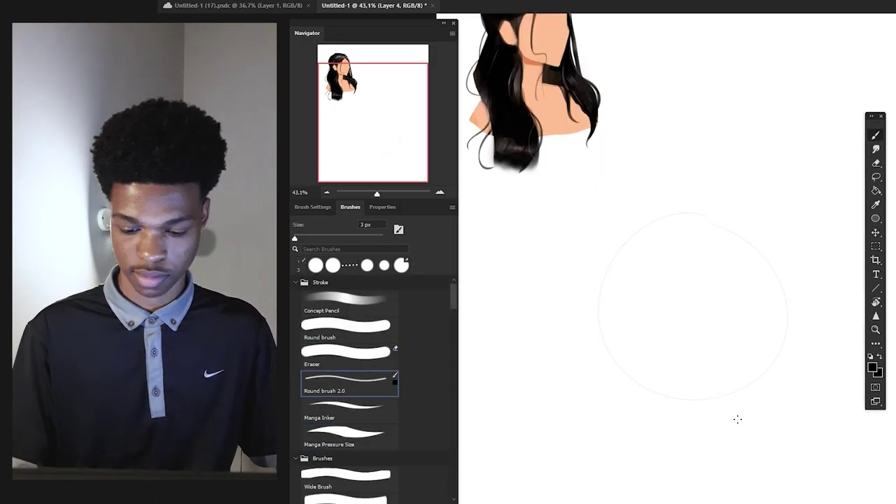
pyautogui.moveTo(763, 408); pyautogui.dragTo(786, 286)
pyautogui.scroll(-1, 646, 371)
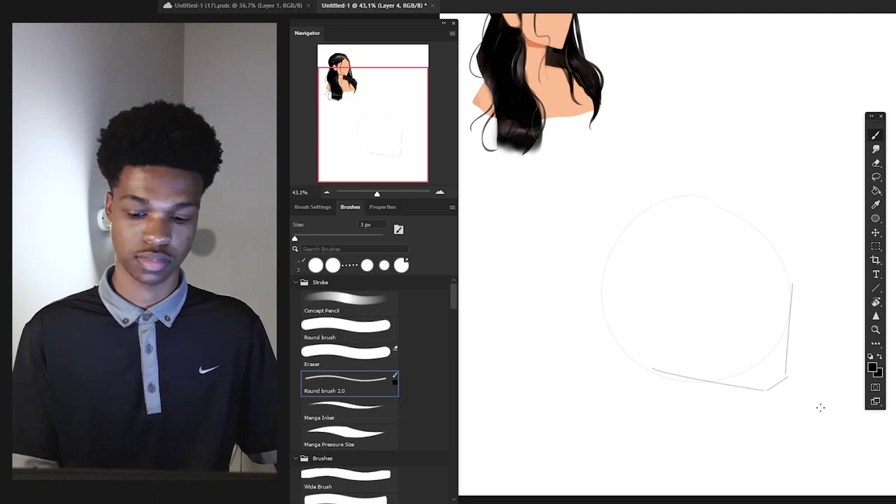
pyautogui.scroll(-2, 830, 406)
pyautogui.moveTo(728, 356); pyautogui.dragTo(725, 402)
pyautogui.moveTo(771, 212); pyautogui.dragTo(788, 259)
pyautogui.scroll(-1, 772, 356)
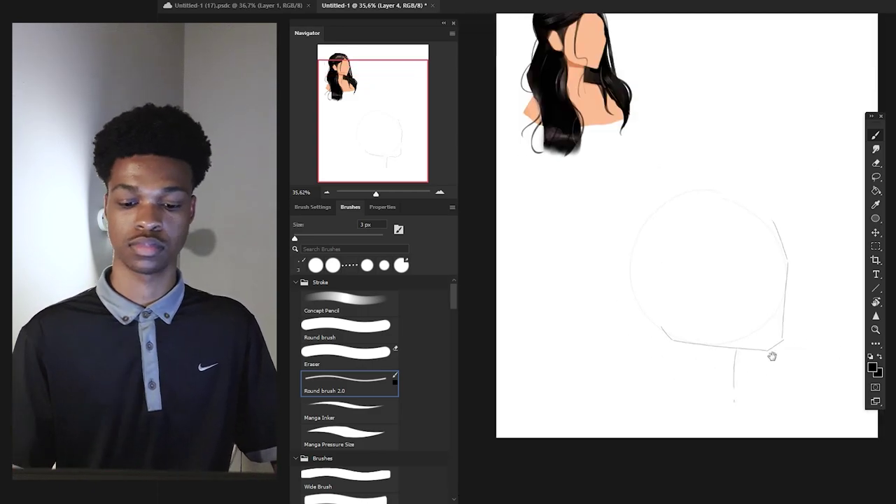
pyautogui.scroll(1, 772, 356)
pyautogui.moveTo(638, 329); pyautogui.dragTo(652, 345)
pyautogui.hotkey('ctrl', 't')
pyautogui.moveTo(790, 163); pyautogui.dragTo(704, 297)
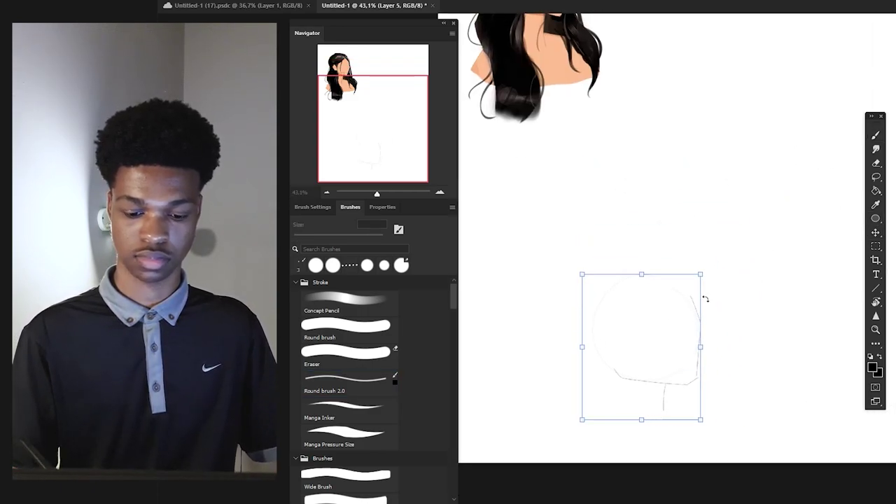
pyautogui.moveTo(686, 337); pyautogui.dragTo(730, 282)
pyautogui.press('Return')
pyautogui.scroll(3, 730, 282)
pyautogui.moveTo(730, 282); pyautogui.dragTo(774, 236)
pyautogui.moveTo(667, 317); pyautogui.dragTo(707, 347)
pyautogui.hotkey('ctrl', 'z')
pyautogui.hotkey('ctrl', 'z')
pyautogui.hotkey('ctrl', 'z')
# Scale the new head sketch down slightly with Free Transform.
pyautogui.hotkey('ctrl', 't')
pyautogui.moveTo(848, 86); pyautogui.dragTo(836, 102)
pyautogui.press('Return')
# Sketch the shoulder slopes and upper-arm lines below the new head at 3 px.
pyautogui.moveTo(666, 322); pyautogui.dragTo(702, 353)
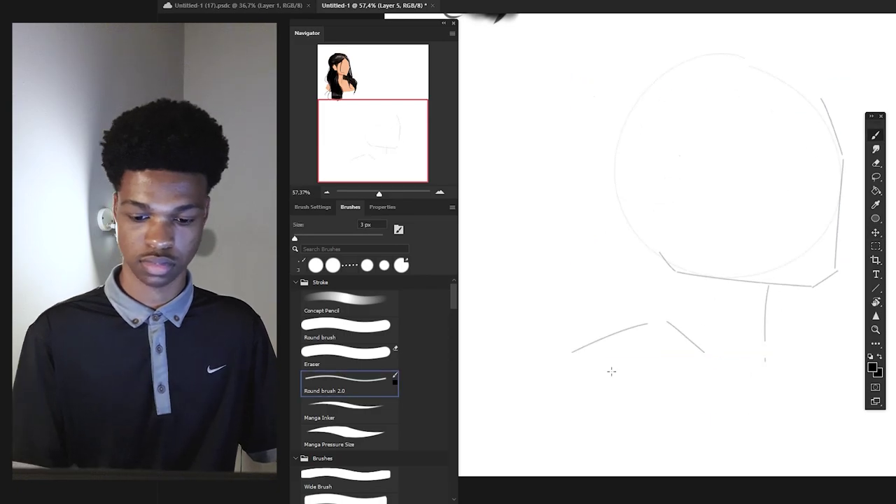
pyautogui.moveTo(571, 353); pyautogui.dragTo(545, 426)
pyautogui.scroll(-4, 776, 316)
pyautogui.moveTo(656, 365); pyautogui.dragTo(713, 327)
pyautogui.moveTo(713, 344)
pyautogui.mouseDown()
pyautogui.moveTo(747, 327)
pyautogui.moveTo(767, 332)
pyautogui.mouseUp()
pyautogui.moveTo(780, 346); pyautogui.dragTo(787, 410)
pyautogui.moveTo(801, 281); pyautogui.dragTo(810, 304)
pyautogui.hotkey('ctrl', 'z')
pyautogui.moveTo(786, 356); pyautogui.dragTo(788, 396)
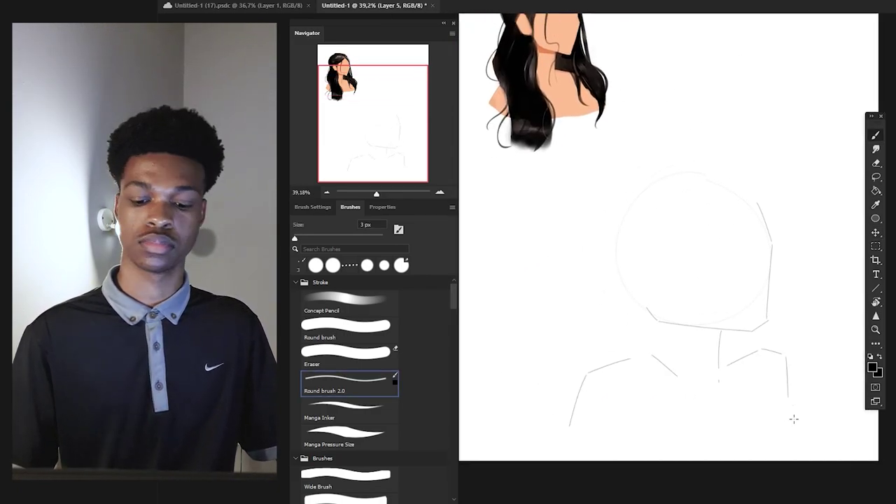
# Refine the neck and collar lines of the sketch with thin strokes, erasing lines near the near shoulder.
pyautogui.moveTo(723, 354); pyautogui.dragTo(726, 381)
pyautogui.moveTo(633, 348); pyautogui.dragTo(652, 347)
pyautogui.press('e')
pyautogui.moveTo(658, 351)
pyautogui.mouseDown()
pyautogui.moveTo(670, 378)
pyautogui.moveTo(679, 359)
pyautogui.moveTo(688, 413)
pyautogui.mouseUp()
pyautogui.press('b')
pyautogui.scroll(-1, 728, 281)
pyautogui.moveTo(727, 281); pyautogui.dragTo(729, 316)
pyautogui.moveTo(672, 348); pyautogui.dragTo(697, 362)
pyautogui.moveTo(715, 372); pyautogui.dragTo(713, 397)
pyautogui.moveTo(742, 308); pyautogui.dragTo(741, 324)
# Scale the whole head-and-shoulders sketch down with Free Transform to leave room for voluminous hair.
pyautogui.hotkey('ctrl', 't')
pyautogui.moveTo(794, 228); pyautogui.dragTo(742, 289)
pyautogui.press('Return')
pyautogui.moveTo(734, 366); pyautogui.dragTo(771, 330)
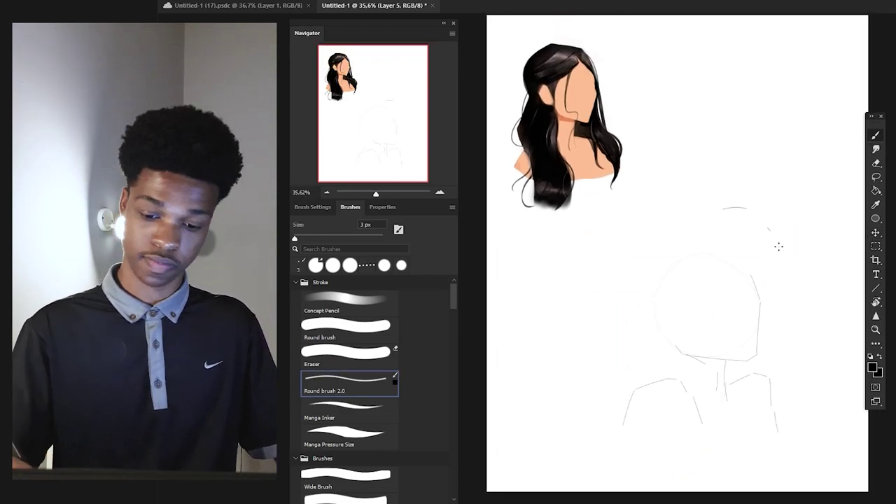
# Sketch the outline of voluminous hair around the head with short broken strokes at 3 px.
pyautogui.moveTo(768, 228); pyautogui.dragTo(775, 245)
pyautogui.moveTo(784, 264); pyautogui.dragTo(792, 279)
pyautogui.moveTo(802, 290); pyautogui.dragTo(809, 299)
pyautogui.moveTo(816, 344); pyautogui.dragTo(815, 352)
pyautogui.moveTo(813, 367); pyautogui.dragTo(822, 372)
pyautogui.moveTo(707, 203); pyautogui.dragTo(690, 205)
pyautogui.moveTo(666, 230); pyautogui.dragTo(646, 260)
# Select part of the hair outline with the Lasso, shift it slightly outward, and deselect.
pyautogui.press('v')
pyautogui.press('l')
pyautogui.press('v')
pyautogui.moveTo(805, 276)
pyautogui.mouseDown()
pyautogui.moveTo(810, 260)
pyautogui.moveTo(810, 268)
pyautogui.mouseUp()
pyautogui.hotkey('ctrl', 'd')
pyautogui.press('b')
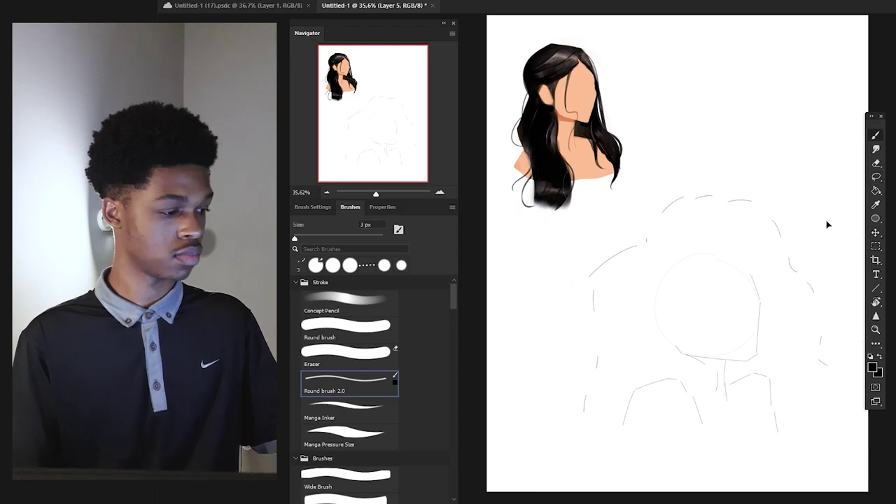
# Lasso the full silhouette of the hair and shoulders and fill it with a pale peach skin tone using the Paint Bucket.
pyautogui.press('l')
pyautogui.moveTo(586, 409)
pyautogui.mouseDown()
pyautogui.moveTo(646, 238)
pyautogui.moveTo(603, 392)
pyautogui.mouseUp()
pyautogui.click(881, 190)
pyautogui.click(707, 308)
pyautogui.hotkey('ctrl', 'z')
pyautogui.click(707, 308)
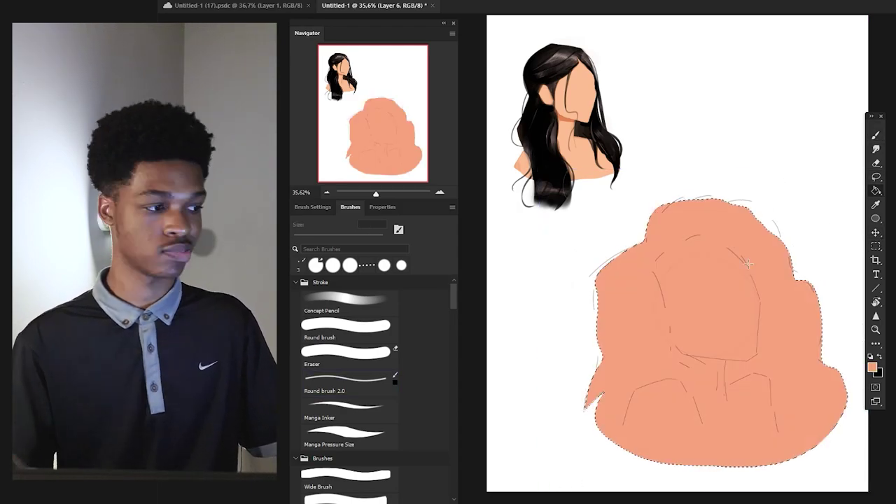
pyautogui.hotkey('ctrl', 'z')
pyautogui.click(707, 308)
pyautogui.hotkey('ctrl', 'z')
pyautogui.click(707, 308)
pyautogui.hotkey('ctrl', 'd')
# Paint a reddish-brown shadow under the chin on a new layer with the Round brush at 70 px.
pyautogui.hotkey('ctrl', 'shift', 'alt', 'n')
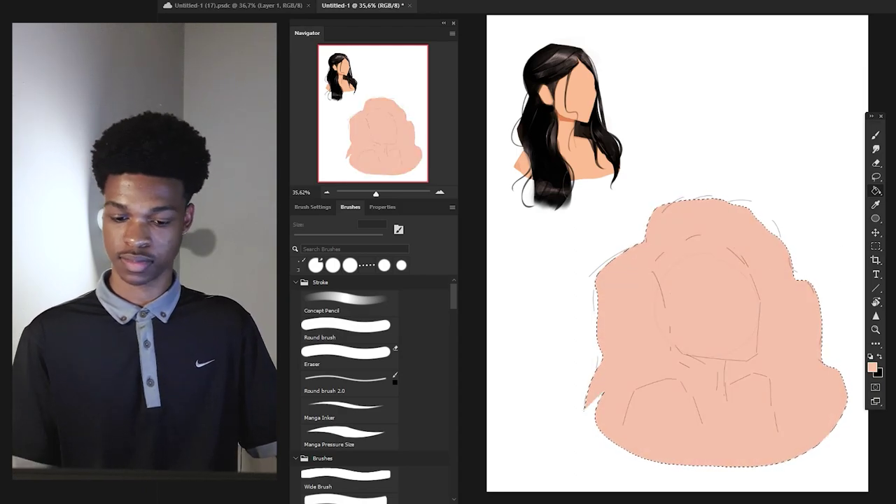
pyautogui.press('b')
pyautogui.click(394, 340)
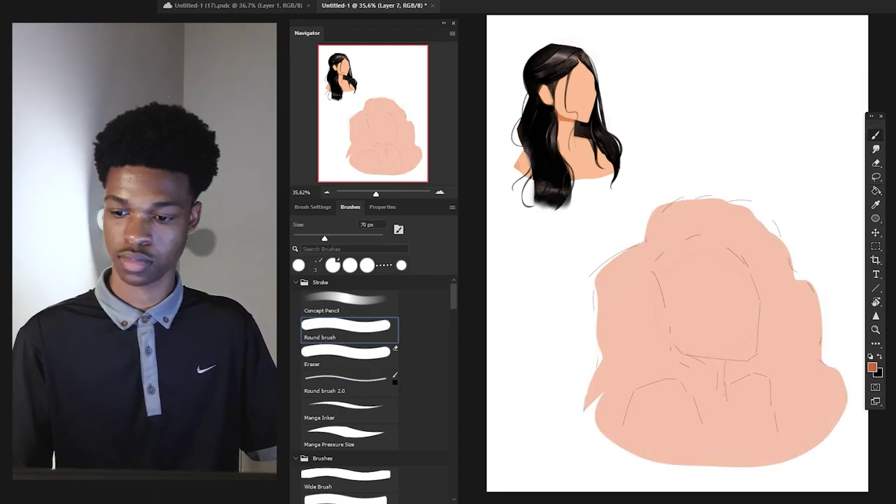
pyautogui.press('e')
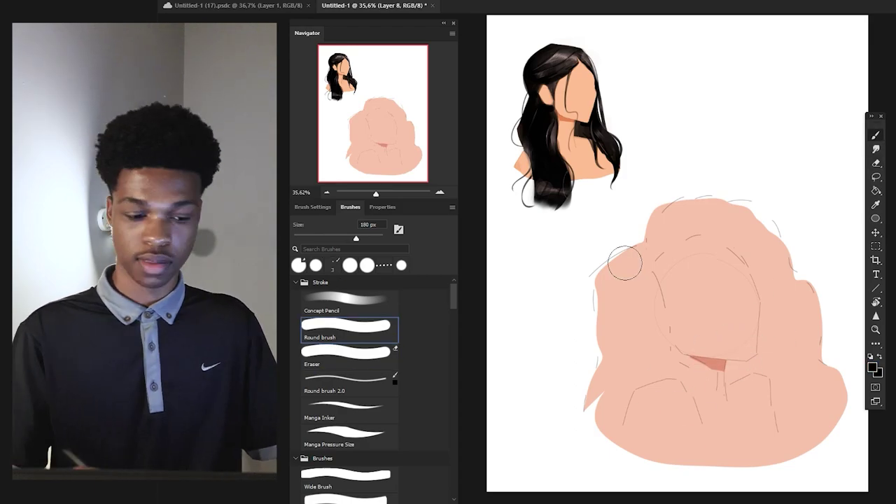
pyautogui.moveTo(623, 250); pyautogui.dragTo(605, 363)
pyautogui.hotkey('ctrl', 'z')
pyautogui.moveTo(623, 248); pyautogui.dragTo(595, 394)
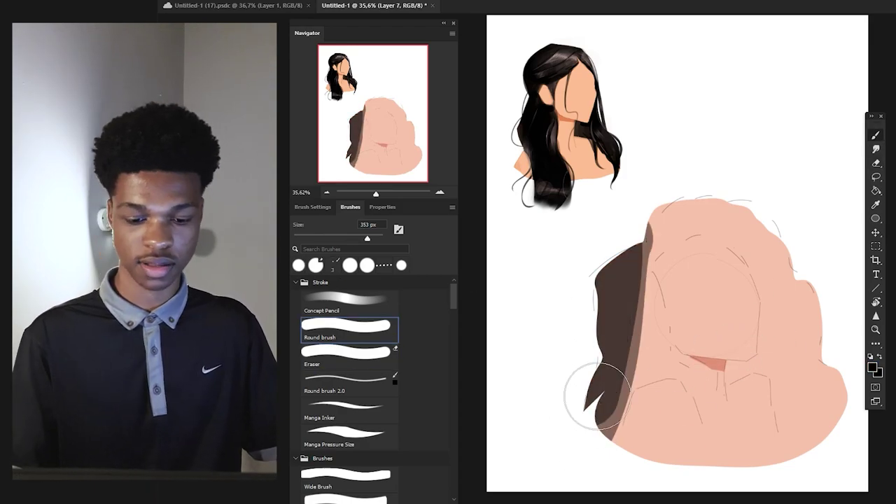
pyautogui.hotkey('ctrl', 'z')
pyautogui.moveTo(621, 266)
pyautogui.mouseDown()
pyautogui.moveTo(610, 414)
pyautogui.moveTo(702, 194)
pyautogui.moveTo(830, 420)
pyautogui.mouseUp()
pyautogui.hotkey('ctrl', 'z')
# Block in the brown hair base around the face and down over both shoulders with the Round brush.
pyautogui.moveTo(767, 228)
pyautogui.mouseDown()
pyautogui.moveTo(683, 222)
pyautogui.moveTo(815, 420)
pyautogui.mouseUp()
pyautogui.moveTo(624, 358)
pyautogui.mouseDown()
pyautogui.moveTo(634, 330)
pyautogui.moveTo(618, 413)
pyautogui.mouseUp()
pyautogui.press('[')
pyautogui.moveTo(655, 360); pyautogui.dragTo(689, 378)
pyautogui.moveTo(702, 417); pyautogui.dragTo(693, 375)
pyautogui.moveTo(665, 229); pyautogui.dragTo(640, 284)
pyautogui.press('[')
pyautogui.press('[')
pyautogui.press('[')
pyautogui.moveTo(734, 241); pyautogui.dragTo(788, 436)
# Trim the locks over the chest by erasing, and blend the overlapping hair strokes with the Blend brush at 175 px.
pyautogui.press('e')
pyautogui.moveTo(739, 395); pyautogui.dragTo(758, 399)
pyautogui.moveTo(669, 396); pyautogui.dragTo(689, 438)
pyautogui.press('b')
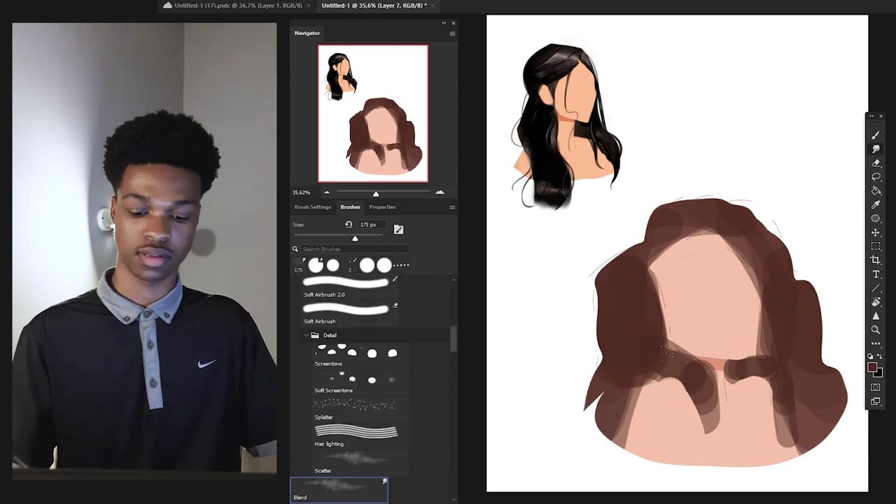
pyautogui.moveTo(677, 366)
pyautogui.mouseDown()
pyautogui.moveTo(769, 364)
pyautogui.moveTo(804, 462)
pyautogui.moveTo(742, 342)
pyautogui.moveTo(772, 212)
pyautogui.moveTo(783, 328)
pyautogui.moveTo(838, 362)
pyautogui.moveTo(668, 433)
pyautogui.moveTo(610, 436)
pyautogui.moveTo(619, 345)
pyautogui.moveTo(812, 240)
pyautogui.moveTo(647, 348)
pyautogui.mouseUp()
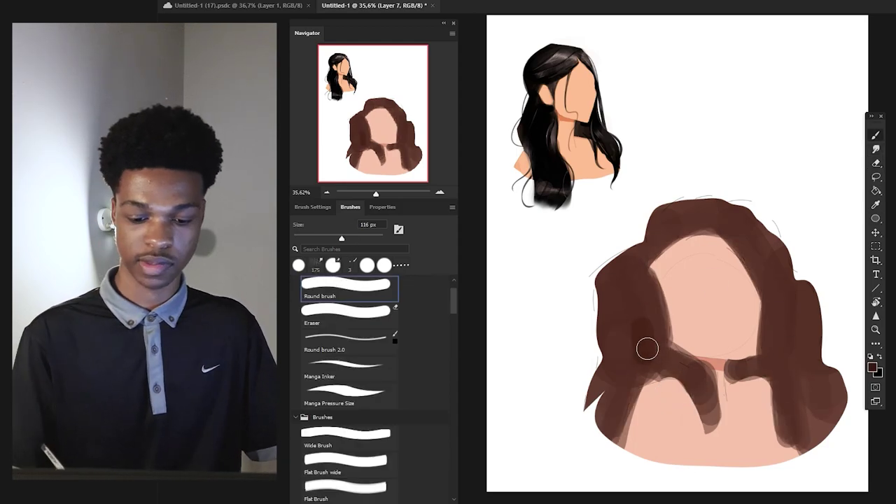
# Paint darker brown shadows into the hair beside the neck and along both sides of the face with the Round brush at 116 px.
pyautogui.hotkey('ctrl', 'z')
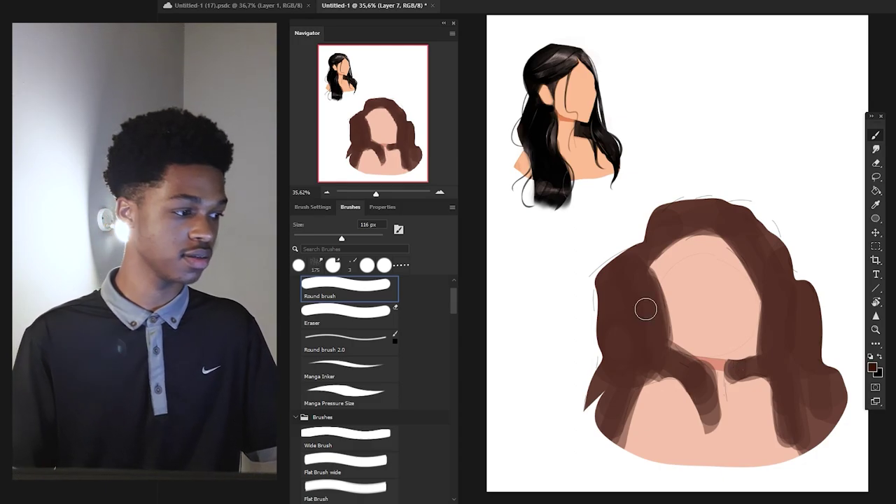
pyautogui.moveTo(609, 310); pyautogui.dragTo(652, 363)
pyautogui.moveTo(771, 309); pyautogui.dragTo(771, 367)
pyautogui.moveTo(739, 370); pyautogui.dragTo(789, 421)
pyautogui.moveTo(784, 358); pyautogui.dragTo(821, 323)
pyautogui.moveTo(821, 322); pyautogui.dragTo(797, 385)
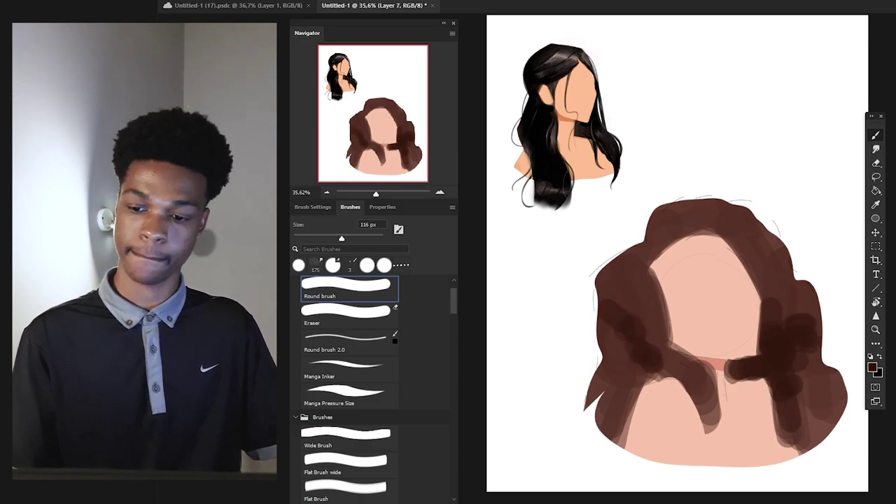
pyautogui.moveTo(741, 368); pyautogui.dragTo(779, 337)
pyautogui.moveTo(614, 317); pyautogui.dragTo(652, 360)
pyautogui.moveTo(755, 243)
pyautogui.mouseDown()
pyautogui.moveTo(772, 310)
pyautogui.moveTo(781, 306)
pyautogui.moveTo(766, 273)
pyautogui.mouseUp()
# Sample the lighter hair brown and paint it over the edges of the dark shadows on both sides of the face.
pyautogui.keyDown('alt'); pyautogui.click(782, 277); pyautogui.keyUp('alt')
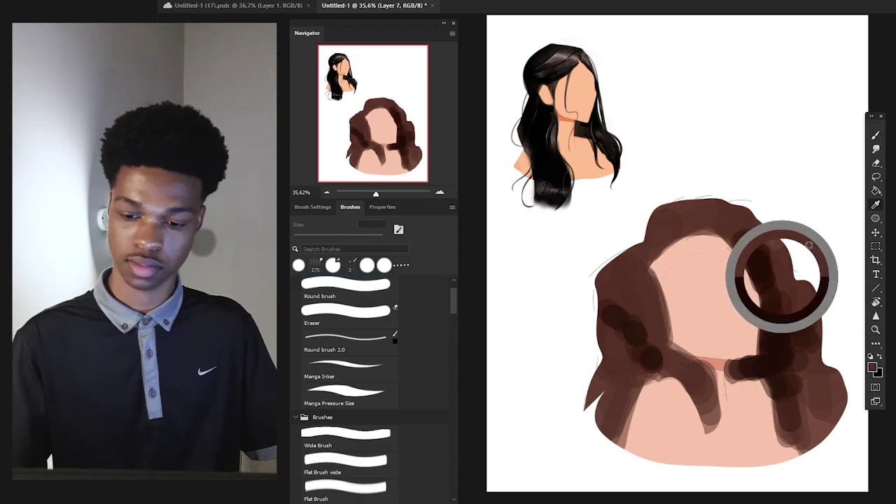
pyautogui.moveTo(871, 380); pyautogui.dragTo(872, 382)
pyautogui.moveTo(751, 255); pyautogui.dragTo(783, 320)
pyautogui.moveTo(622, 304); pyautogui.dragTo(635, 364)
pyautogui.moveTo(649, 320); pyautogui.dragTo(632, 361)
# Sample the dark brown and paint shadows on the crown, the upper hair and the side lock at 116 px.
pyautogui.keyDown('alt'); pyautogui.click(652, 354); pyautogui.keyUp('alt')
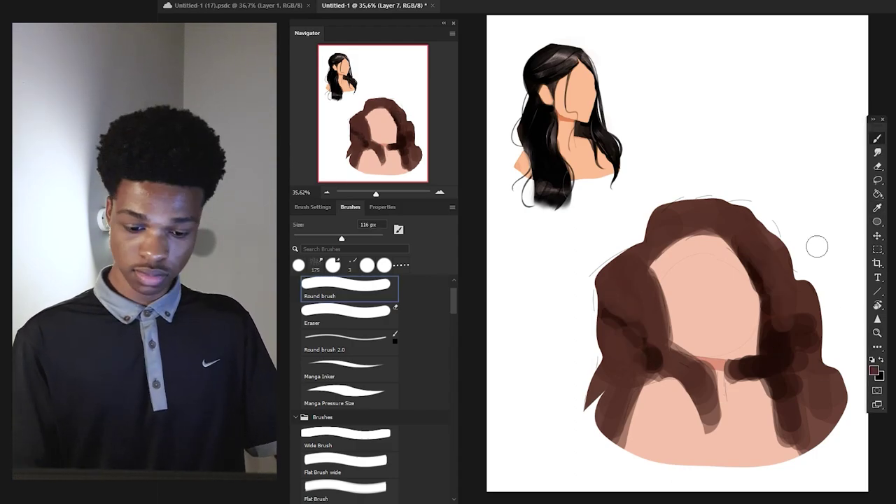
pyautogui.moveTo(624, 329); pyautogui.dragTo(639, 346)
pyautogui.moveTo(617, 273); pyautogui.dragTo(637, 262)
pyautogui.moveTo(711, 214); pyautogui.dragTo(771, 273)
# Sample a brown from the hair and add a Hue/Saturation adjustment layer.
pyautogui.press('i')
pyautogui.click(648, 305)
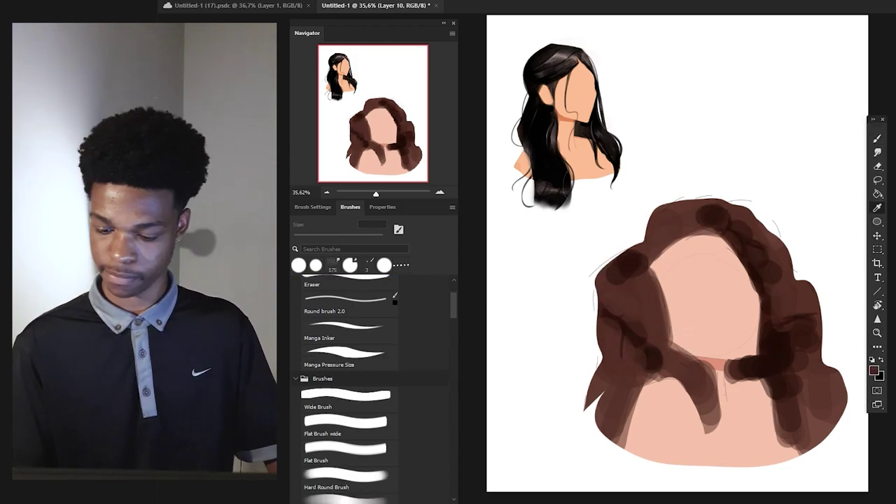
pyautogui.click(445, 304)
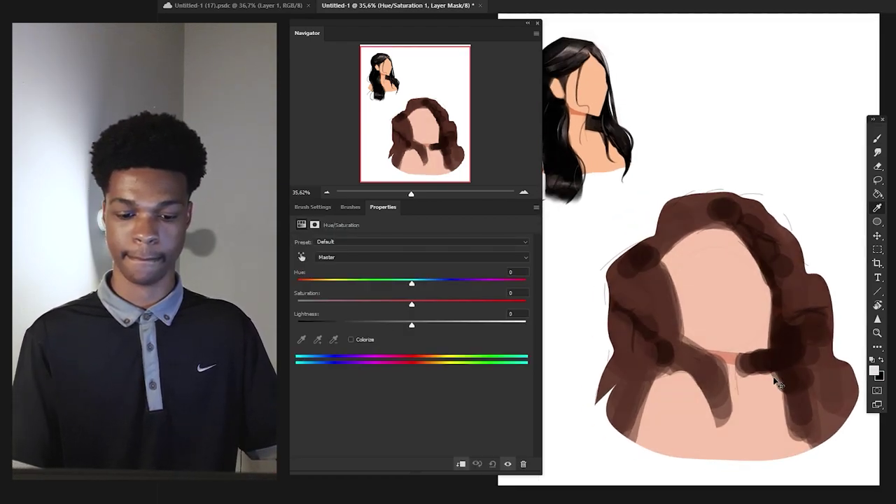
# Draw thin looping flyaway curls outside both sides of the brown hair, sampling the hair colour.
pyautogui.moveTo(777, 243)
pyautogui.mouseDown()
pyautogui.moveTo(814, 236)
pyautogui.moveTo(818, 214)
pyautogui.moveTo(806, 227)
pyautogui.moveTo(819, 226)
pyautogui.mouseUp()
pyautogui.hotkey('ctrl', 'z')
pyautogui.hotkey('ctrl', 'z')
pyautogui.moveTo(763, 245); pyautogui.dragTo(818, 226)
pyautogui.moveTo(716, 192); pyautogui.dragTo(702, 222)
pyautogui.hotkey('ctrl', 'z')
pyautogui.keyDown('alt'); pyautogui.click(722, 196); pyautogui.keyUp('alt')
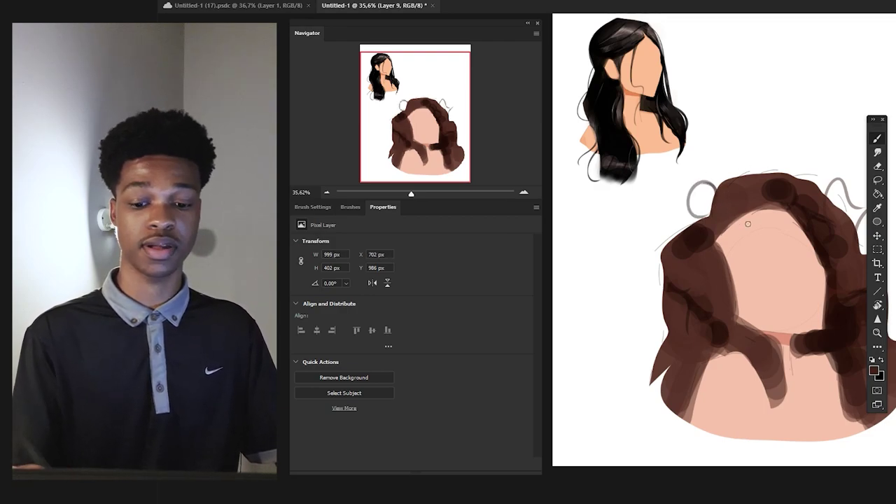
pyautogui.moveTo(777, 308); pyautogui.dragTo(761, 308)
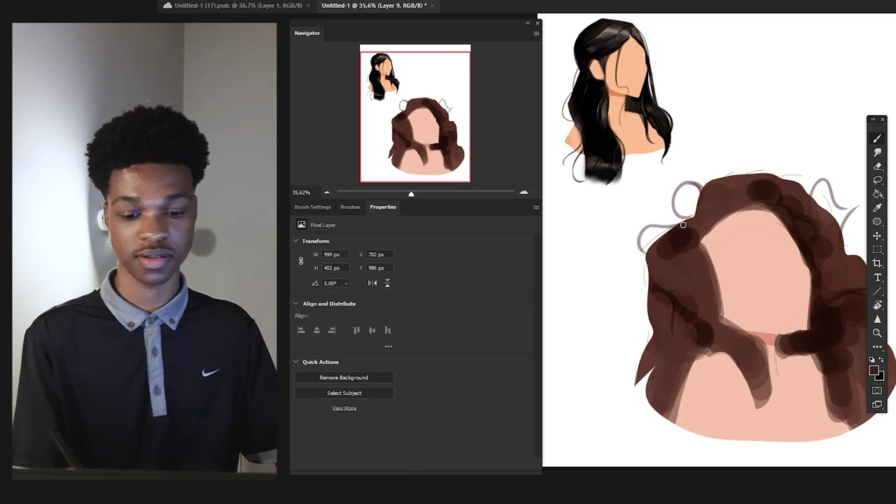
# Undo the last stroke and set the Manga Pressure Size brush to 19 px.
pyautogui.press('F5')
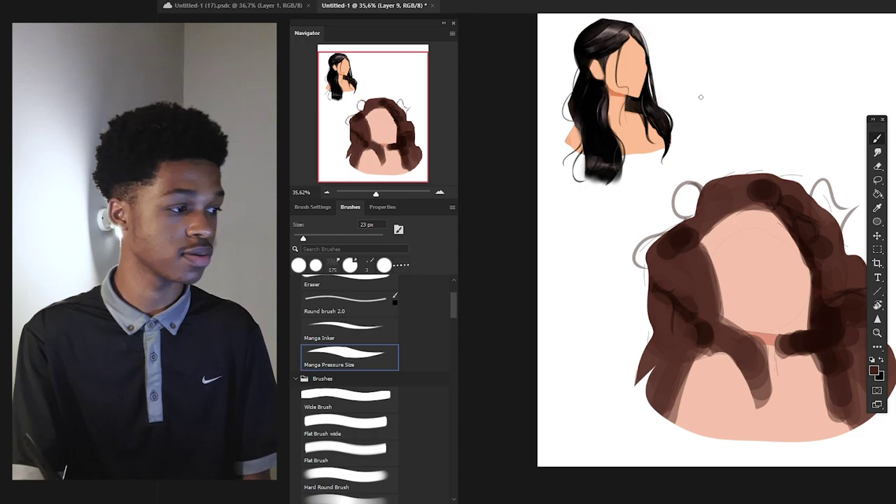
pyautogui.hotkey('ctrl', 'z')
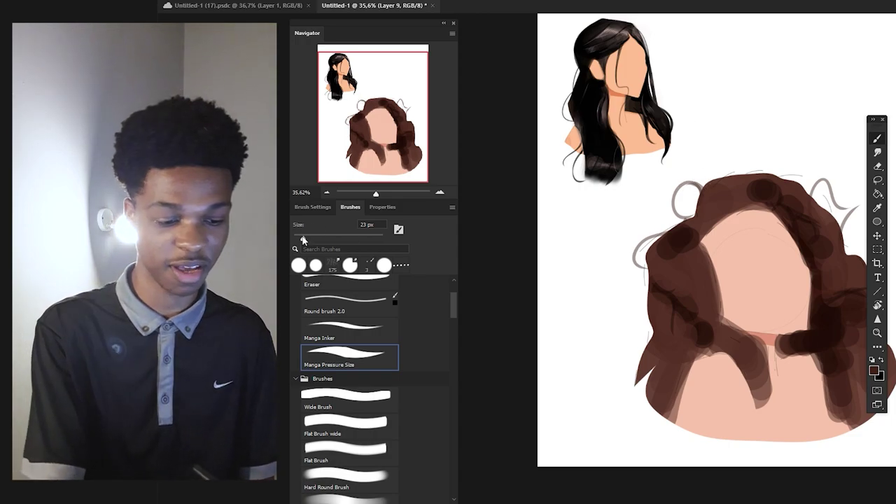
pyautogui.moveTo(303, 238); pyautogui.dragTo(302, 239)
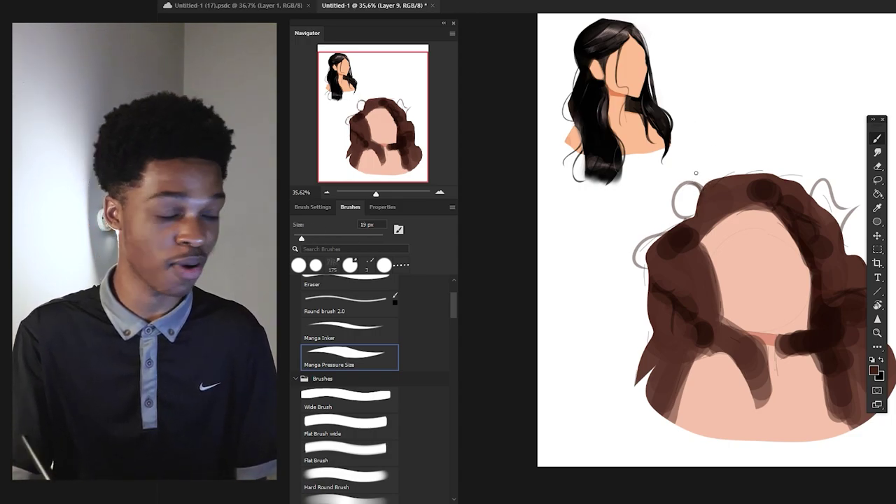
# Draw a thin looping flyaway curl outside the upper left of the brown hair with the brush at 12 px.
pyautogui.press('[')
pyautogui.press('[')
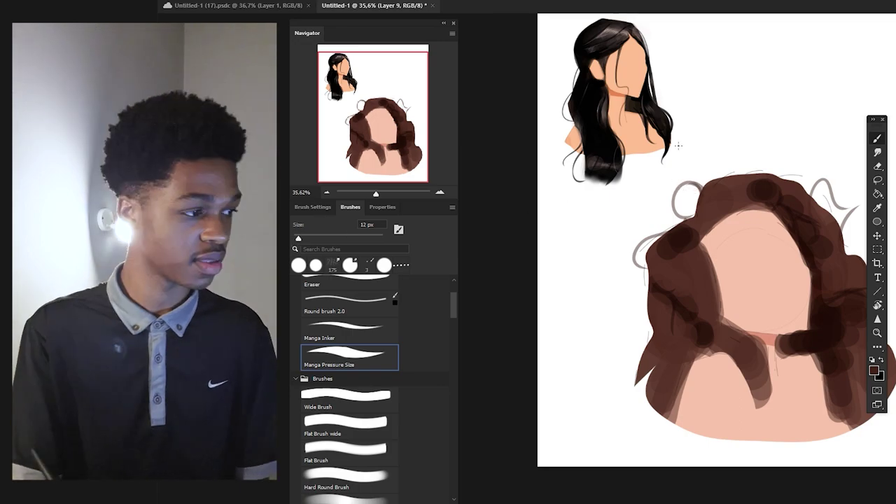
pyautogui.hotkey('ctrl', 'z')
pyautogui.moveTo(700, 184); pyautogui.dragTo(641, 184)
pyautogui.moveTo(814, 123); pyautogui.dragTo(782, 124)
pyautogui.moveTo(615, 263); pyautogui.dragTo(616, 306)
pyautogui.moveTo(770, 175); pyautogui.dragTo(703, 198)
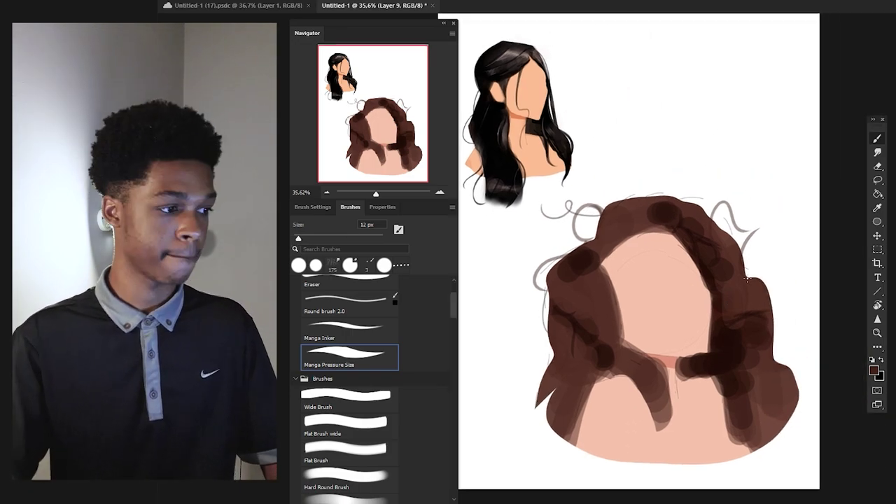
# Draw thicker flyaway curls along both outer sides of the brown hair at 33 px.
pyautogui.press(']')
pyautogui.press(']')
pyautogui.press(']')
pyautogui.press(']')
pyautogui.moveTo(759, 280); pyautogui.dragTo(785, 345)
pyautogui.hotkey('ctrl', 'z')
pyautogui.moveTo(756, 278)
pyautogui.mouseDown()
pyautogui.moveTo(776, 308)
pyautogui.moveTo(777, 365)
pyautogui.mouseUp()
pyautogui.moveTo(570, 414)
pyautogui.mouseDown()
pyautogui.moveTo(544, 450)
pyautogui.moveTo(553, 448)
pyautogui.mouseUp()
pyautogui.hotkey('ctrl', 'z')
pyautogui.moveTo(550, 332); pyautogui.dragTo(551, 359)
pyautogui.moveTo(630, 329); pyautogui.dragTo(630, 335)
pyautogui.moveTo(713, 239); pyautogui.dragTo(746, 282)
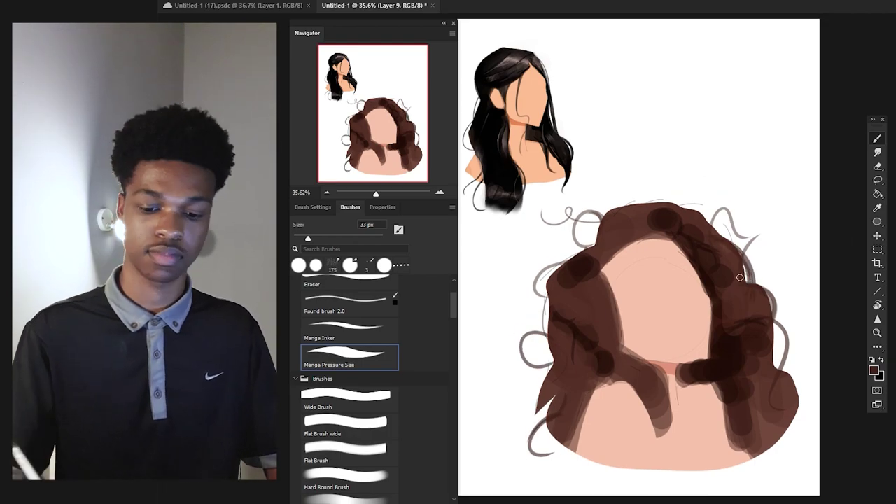
# Add curved flyaway strands along the hair's side edges and an arc over the crown.
pyautogui.moveTo(598, 236); pyautogui.dragTo(561, 266)
pyautogui.moveTo(550, 283); pyautogui.dragTo(550, 360)
pyautogui.hotkey('ctrl', 'z')
pyautogui.moveTo(549, 277); pyautogui.dragTo(545, 341)
pyautogui.moveTo(779, 326)
pyautogui.mouseDown()
pyautogui.moveTo(774, 369)
pyautogui.moveTo(798, 394)
pyautogui.mouseUp()
pyautogui.moveTo(596, 244); pyautogui.dragTo(721, 256)
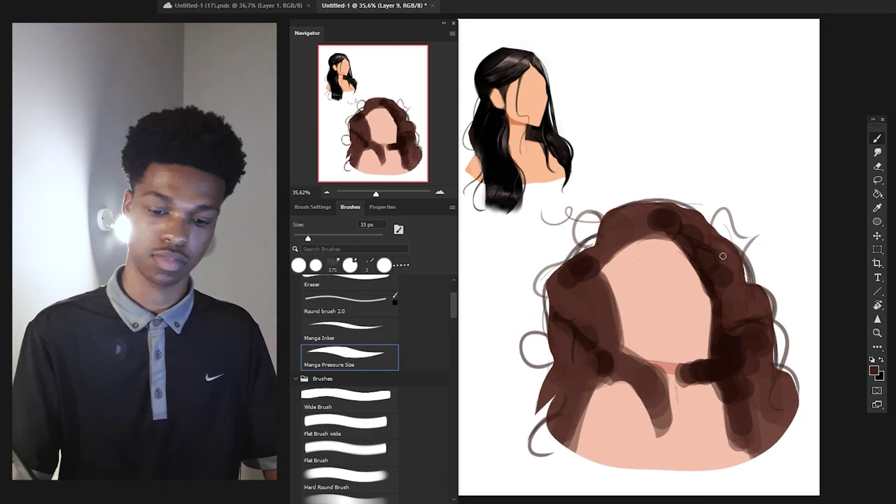
pyautogui.hotkey('ctrl', 'z')
pyautogui.moveTo(610, 208); pyautogui.dragTo(709, 226)
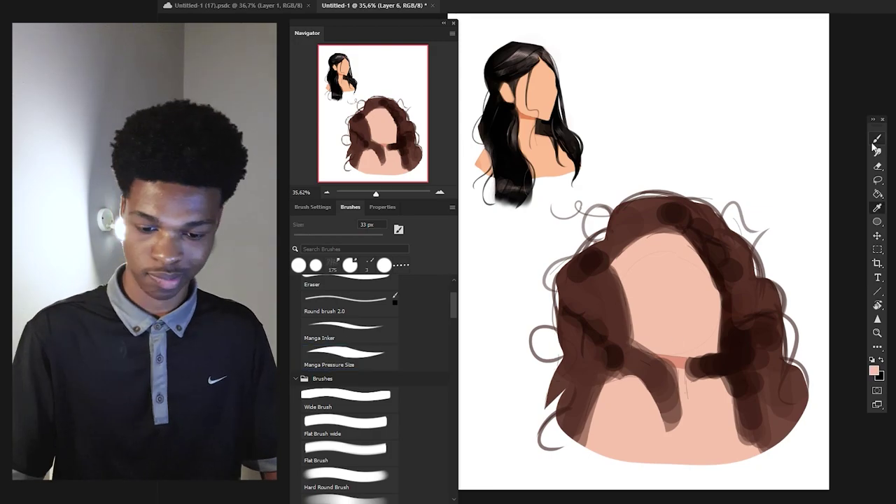
# Paint an extra lock on the hair's lower left edge with the Round brush at 80 px.
pyautogui.click(345, 326)
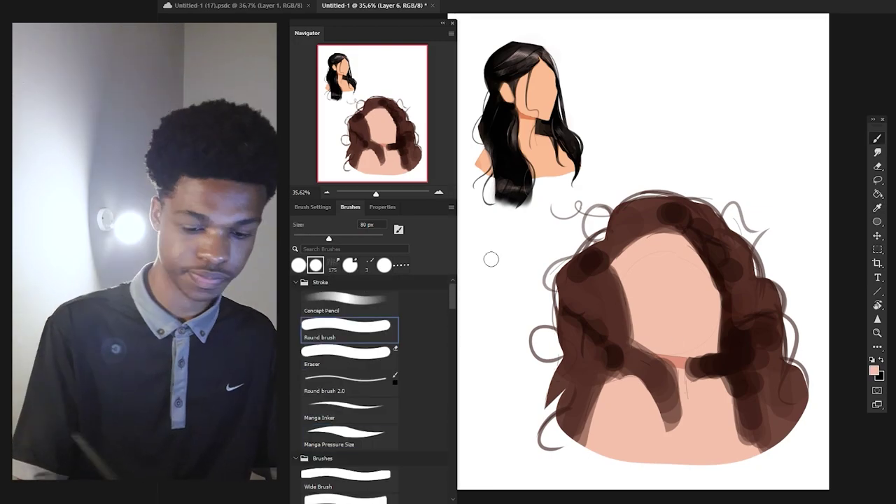
pyautogui.moveTo(575, 318); pyautogui.dragTo(537, 380)
pyautogui.moveTo(566, 320); pyautogui.dragTo(534, 386)
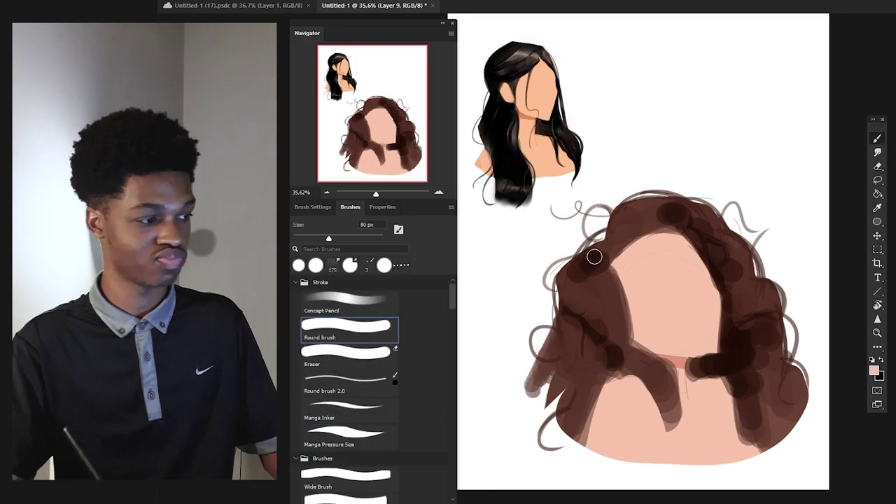
# Sample a lighter brown and draw curls over the crown on a new layer with Manga Pressure Size at 24 px.
pyautogui.keyDown('alt'); pyautogui.click(613, 283); pyautogui.keyUp('alt')
pyautogui.press('[')
pyautogui.press('[')
pyautogui.press('[')
pyautogui.click(350, 436)
pyautogui.click(397, 3)
pyautogui.moveTo(676, 209); pyautogui.dragTo(705, 246)
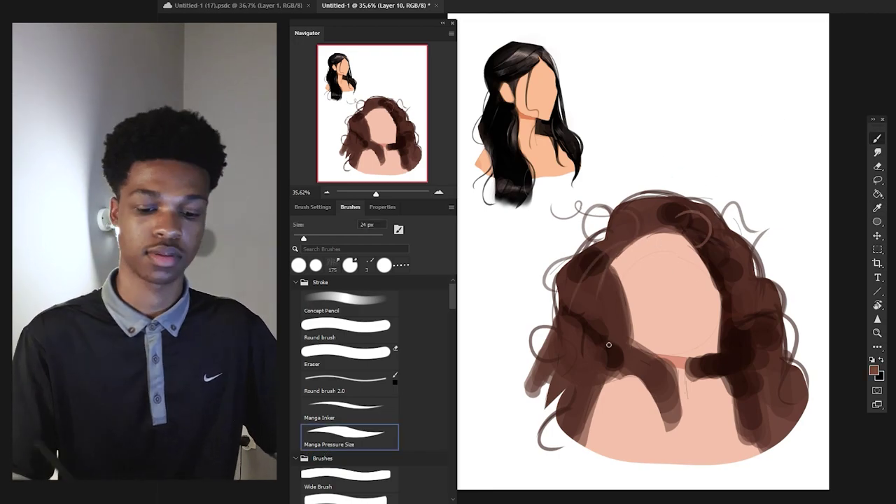
# On the layer below, draw curling strands over the left side of the forehead at 39 px.
pyautogui.press(']')
pyautogui.press(']')
pyautogui.press(']')
pyautogui.press(']')
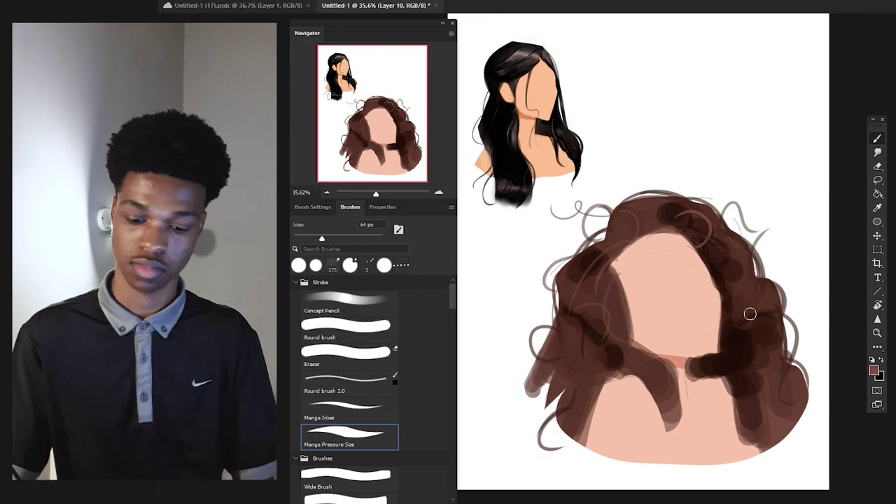
pyautogui.press('[')
pyautogui.press('[')
pyautogui.press('[')
pyautogui.hotkey('alt', '[')
pyautogui.moveTo(648, 236); pyautogui.dragTo(633, 298)
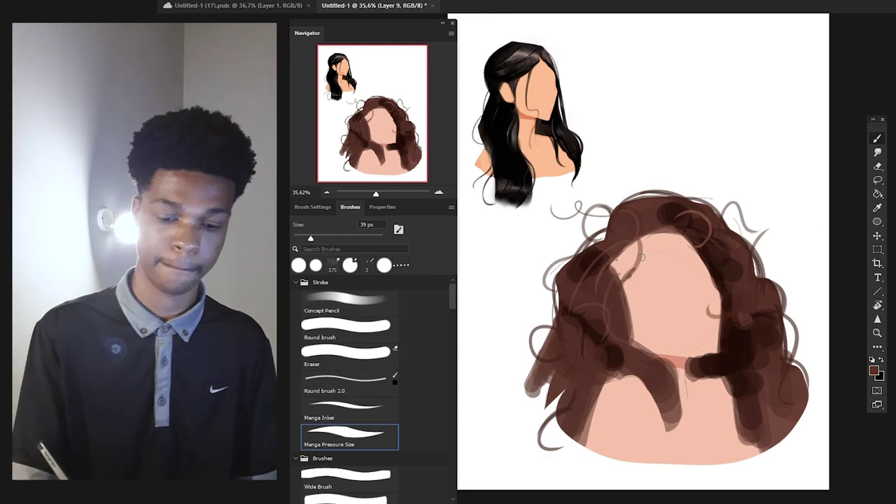
pyautogui.moveTo(614, 259); pyautogui.dragTo(620, 288)
# Undo the last strand, sample a dark brown and draw thicker hooked curls falling onto the forehead, reducing the brush to 45 px.
pyautogui.moveTo(677, 229); pyautogui.dragTo(674, 252)
pyautogui.hotkey('ctrl', 'z')
pyautogui.keyDown('alt'); pyautogui.click(706, 233); pyautogui.keyUp('alt')
pyautogui.moveTo(311, 239); pyautogui.dragTo(325, 238)
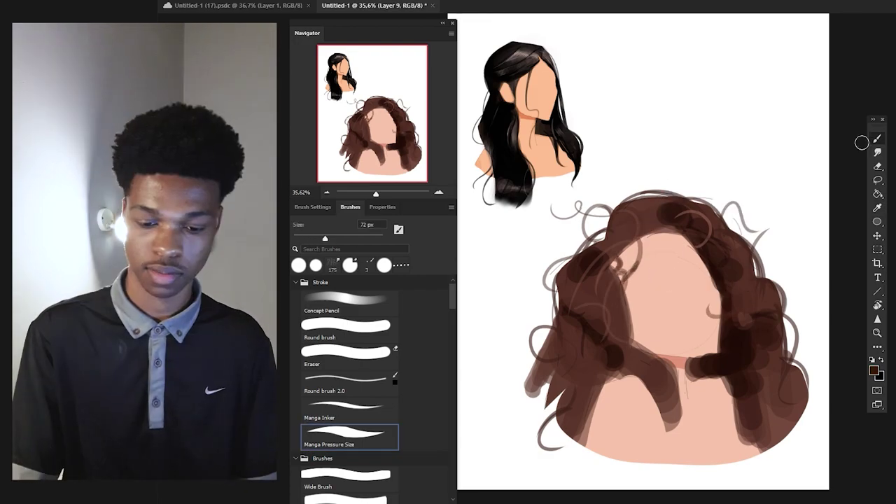
pyautogui.moveTo(678, 228); pyautogui.dragTo(685, 280)
pyautogui.press('[')
pyautogui.press('[')
pyautogui.press('[')
pyautogui.moveTo(687, 235); pyautogui.dragTo(703, 270)
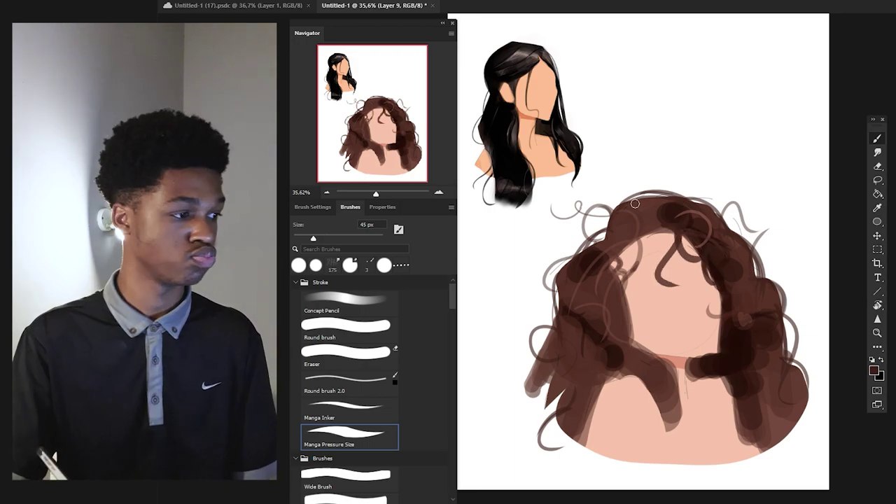
# Draw loose curls along the hairline and beside the face, reduce the brush to 17 px and undo the last stroke.
pyautogui.moveTo(664, 227); pyautogui.dragTo(725, 283)
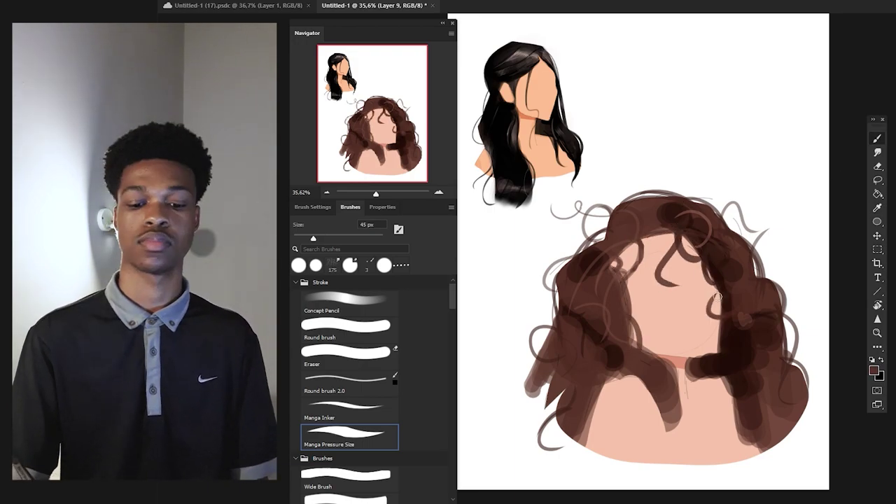
pyautogui.press('[')
pyautogui.press('[')
pyautogui.press('[')
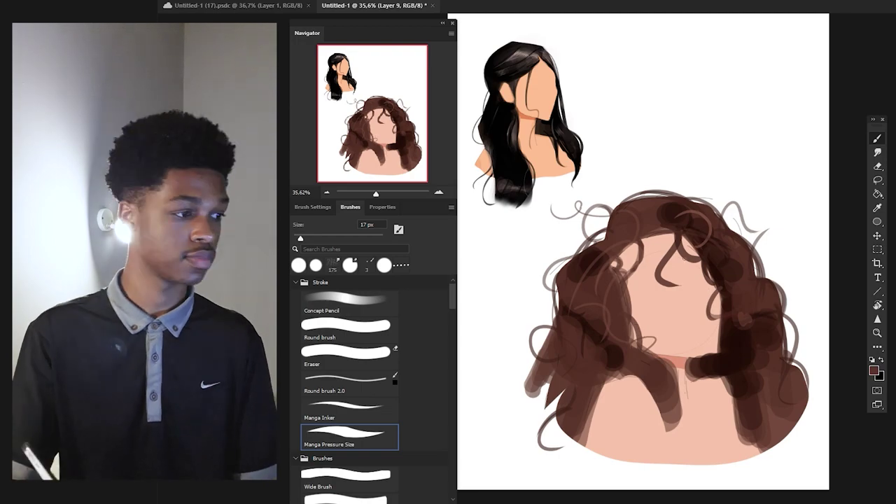
pyautogui.hotkey('ctrl', 'z')
# Sample a dark brown and draw wavy strands from the parting over the forehead and temple at 31 px.
pyautogui.keyDown('alt'); pyautogui.click(672, 215); pyautogui.keyUp('alt')
pyautogui.moveTo(663, 234)
pyautogui.mouseDown()
pyautogui.moveTo(627, 301)
pyautogui.moveTo(645, 293)
pyautogui.moveTo(625, 312)
pyautogui.mouseUp()
pyautogui.moveTo(313, 238); pyautogui.dragTo(307, 237)
pyautogui.moveTo(659, 226)
pyautogui.mouseDown()
pyautogui.moveTo(618, 268)
pyautogui.moveTo(649, 288)
pyautogui.mouseUp()
pyautogui.moveTo(682, 235); pyautogui.dragTo(717, 338)
pyautogui.moveTo(617, 265); pyautogui.dragTo(634, 315)
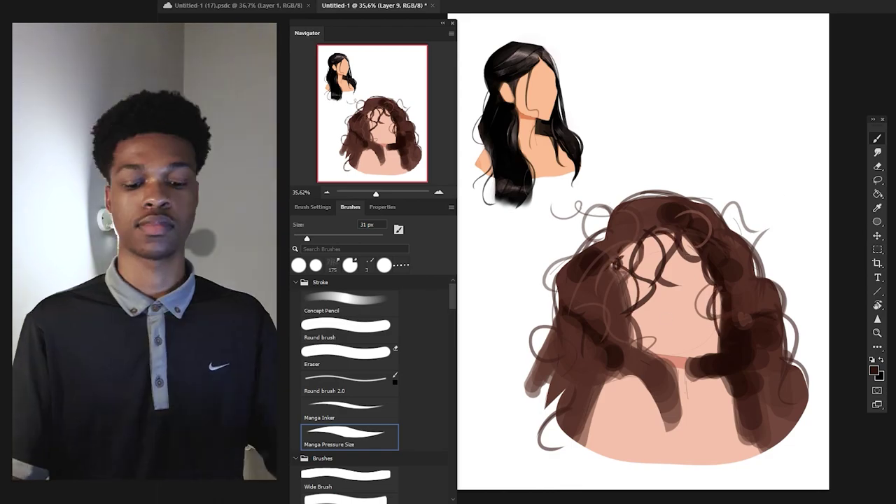
# Shade the hairline and upper face edges beneath the loose strands with a larger brush.
pyautogui.moveTo(517, 302); pyautogui.dragTo(529, 296)
pyautogui.scroll(-3, 392, 420)
pyautogui.click(357, 465)
pyautogui.moveTo(327, 239); pyautogui.dragTo(334, 238)
pyautogui.moveTo(634, 270); pyautogui.dragTo(725, 289)
pyautogui.moveTo(635, 332); pyautogui.dragTo(633, 246)
pyautogui.moveTo(646, 241); pyautogui.dragTo(709, 265)
pyautogui.moveTo(782, 402); pyautogui.dragTo(767, 387)
# Sample a hair colour and outline a dark curl at the hair's lower right tip with Manga Pressure Size at 56 px.
pyautogui.moveTo(454, 302); pyautogui.dragTo(453, 294)
pyautogui.click(346, 288)
pyautogui.click(877, 208)
pyautogui.click(350, 399)
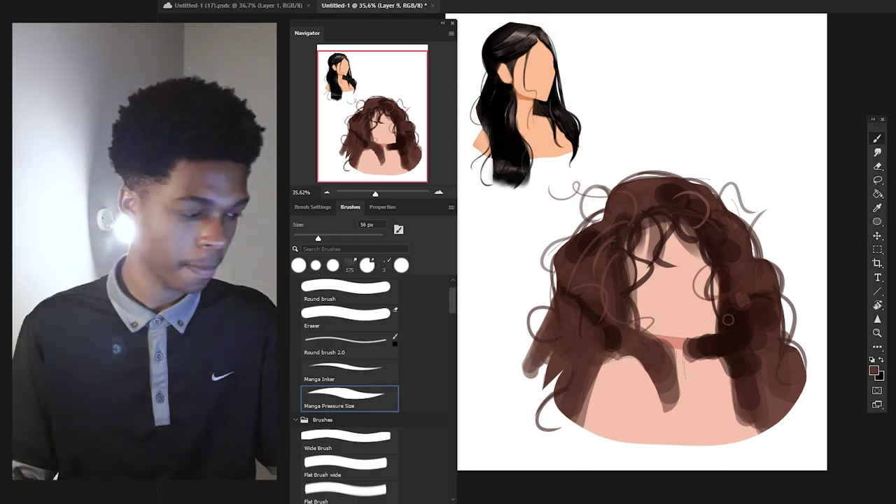
pyautogui.moveTo(729, 374); pyautogui.dragTo(754, 445)
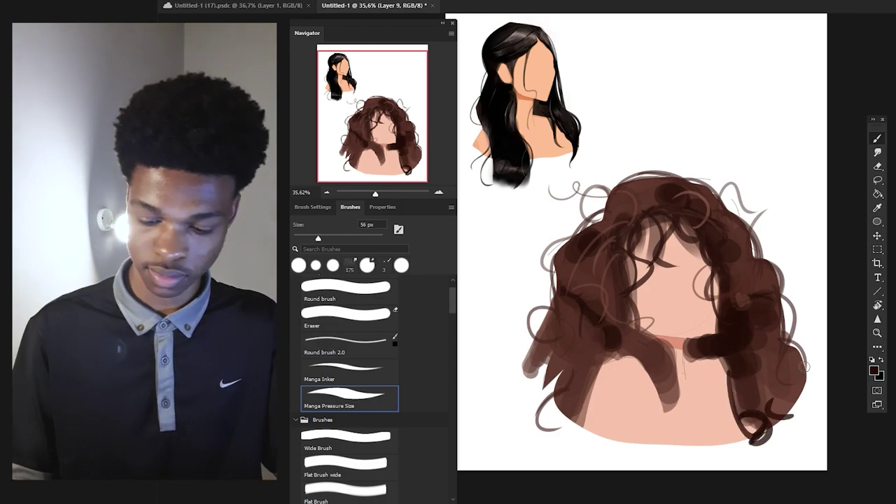
pyautogui.hotkey('ctrl', 'z')
# Cut rounded notches into the outer edge of the lower right hair with the Eraser brush.
pyautogui.click(877, 208)
pyautogui.click(788, 371)
pyautogui.click(350, 317)
pyautogui.moveTo(804, 413); pyautogui.dragTo(776, 431)
pyautogui.moveTo(806, 371); pyautogui.dragTo(803, 394)
pyautogui.click(878, 140)
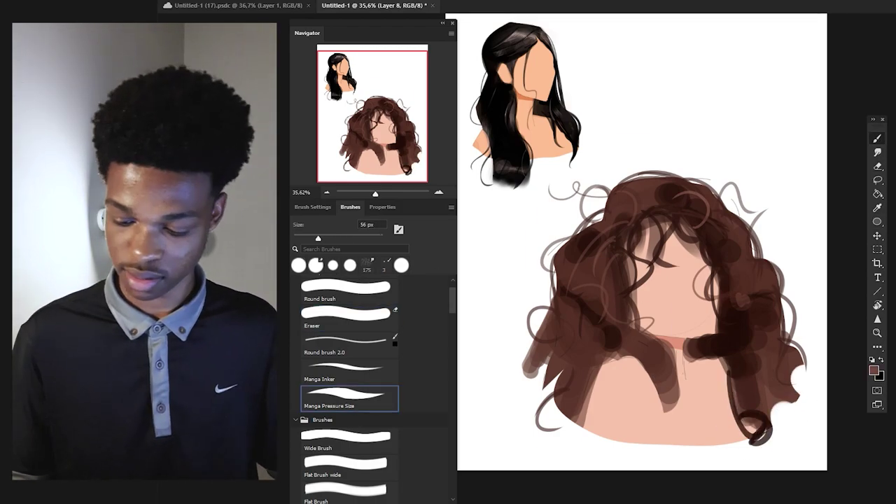
# Sample browns from the hair and draw spiral curls along the notched lower right edge.
pyautogui.keyDown('alt'); pyautogui.click(782, 391); pyautogui.keyUp('alt')
pyautogui.moveTo(779, 389)
pyautogui.mouseDown()
pyautogui.moveTo(794, 409)
pyautogui.moveTo(795, 397)
pyautogui.moveTo(770, 413)
pyautogui.mouseUp()
pyautogui.keyDown('alt'); pyautogui.click(735, 317); pyautogui.keyUp('alt')
pyautogui.moveTo(799, 360)
pyautogui.mouseDown()
pyautogui.moveTo(785, 377)
pyautogui.moveTo(807, 360)
pyautogui.mouseUp()
# Sample the hair brown and draw thin curly flyaways on the lower left side of the hair at 17 px.
pyautogui.keyDown('alt'); pyautogui.click(564, 381); pyautogui.keyUp('alt')
pyautogui.moveTo(317, 238); pyautogui.dragTo(300, 239)
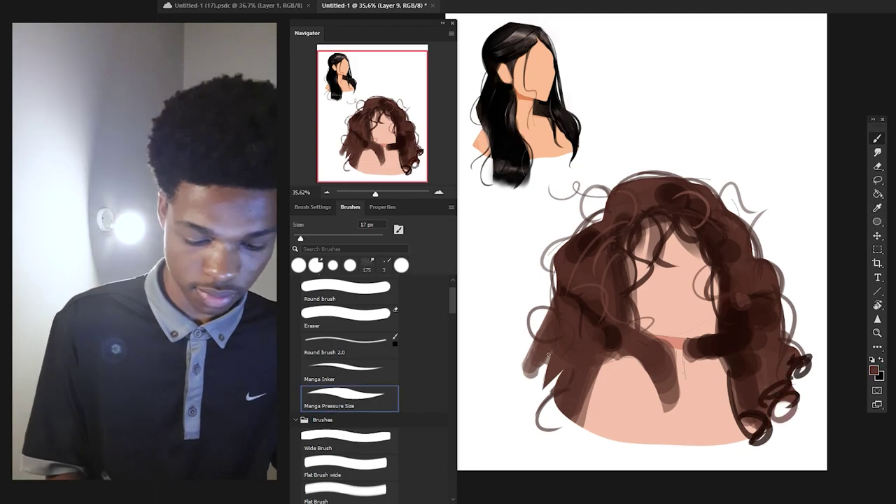
pyautogui.moveTo(549, 350); pyautogui.dragTo(516, 389)
pyautogui.moveTo(551, 378); pyautogui.dragTo(534, 402)
pyautogui.moveTo(560, 307); pyautogui.dragTo(517, 337)
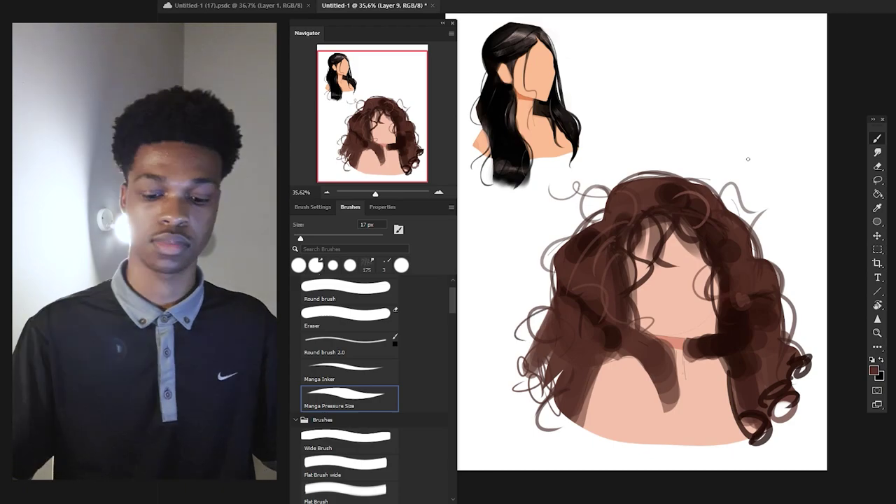
# Draw light reddish curls inside the hair with Manga Pressure Size at 26 px and blend them with the Smudge tool.
pyautogui.scroll(1, 616, 268)
pyautogui.press('e')
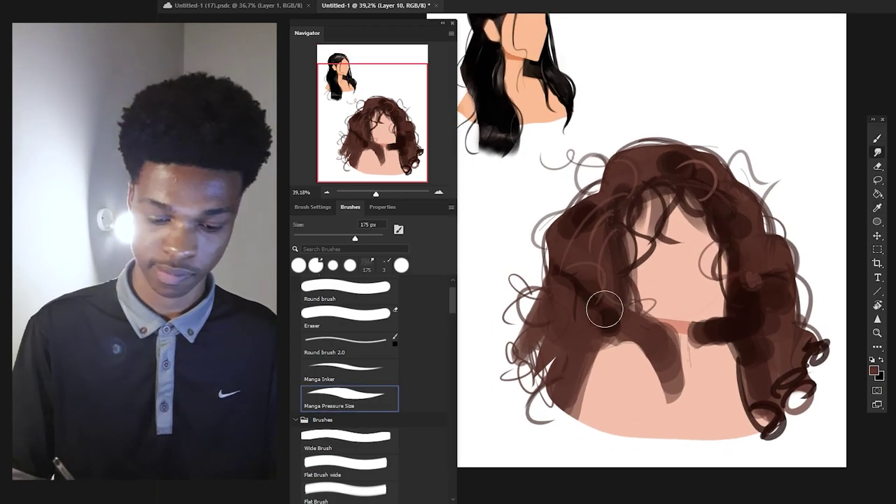
pyautogui.press('b')
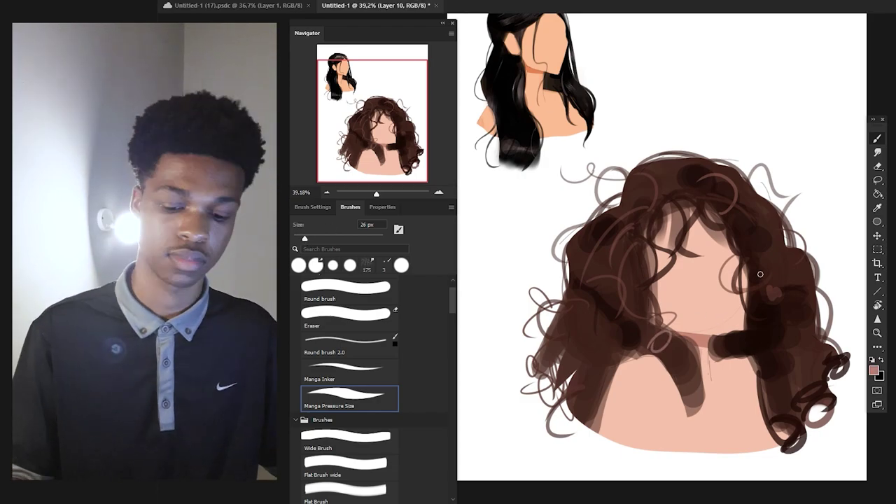
pyautogui.press('e')
pyautogui.press('b')
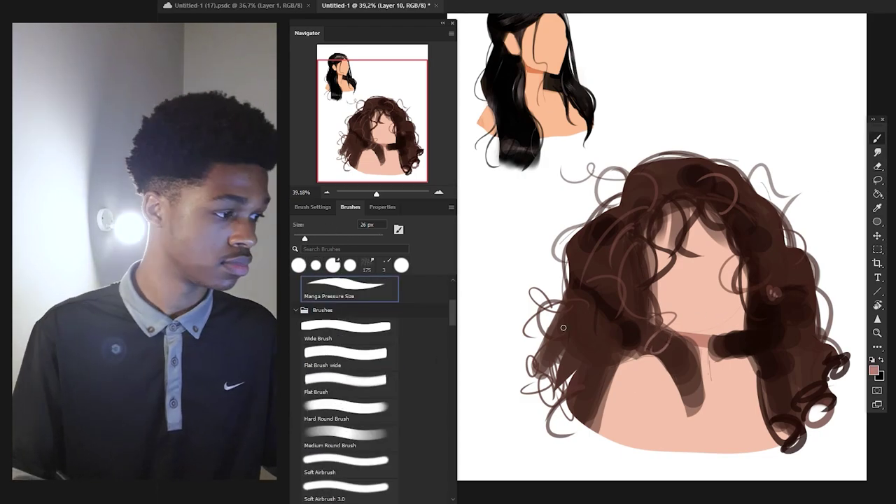
# Paint light reddish highlights on the left lock and upper right hair with the Hard Round Brush at 47 px.
pyautogui.click(345, 409)
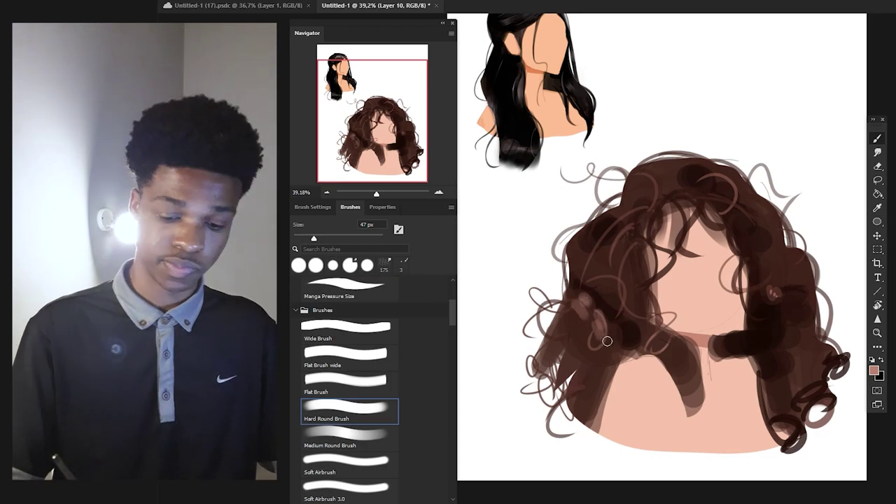
pyautogui.click(752, 225)
pyautogui.moveTo(770, 246); pyautogui.dragTo(772, 265)
pyautogui.press('[')
pyautogui.press('[')
pyautogui.press('[')
pyautogui.press('[')
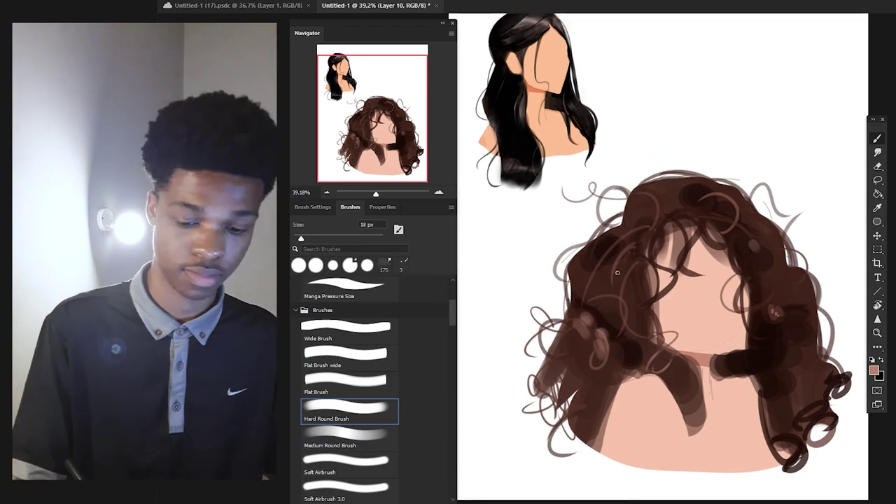
# Smudge the highlights on the left lock and the upper right hair into the surrounding brown.
pyautogui.press('e')
pyautogui.click(594, 329)
pyautogui.scroll(-2, 594, 330)
pyautogui.moveTo(688, 383); pyautogui.dragTo(688, 415)
pyautogui.scroll(1, 630, 421)
pyautogui.press('b')
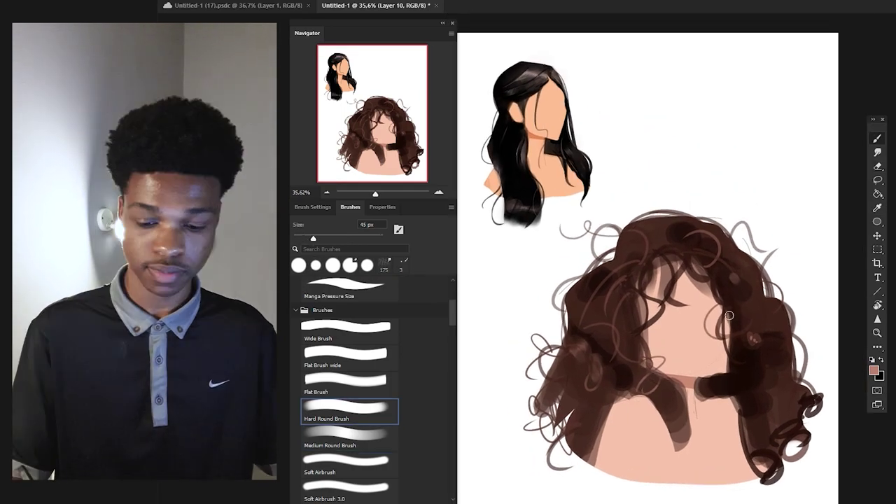
pyautogui.press('e')
pyautogui.moveTo(740, 300)
pyautogui.mouseDown()
pyautogui.moveTo(751, 306)
pyautogui.moveTo(758, 288)
pyautogui.mouseUp()
pyautogui.press('b')
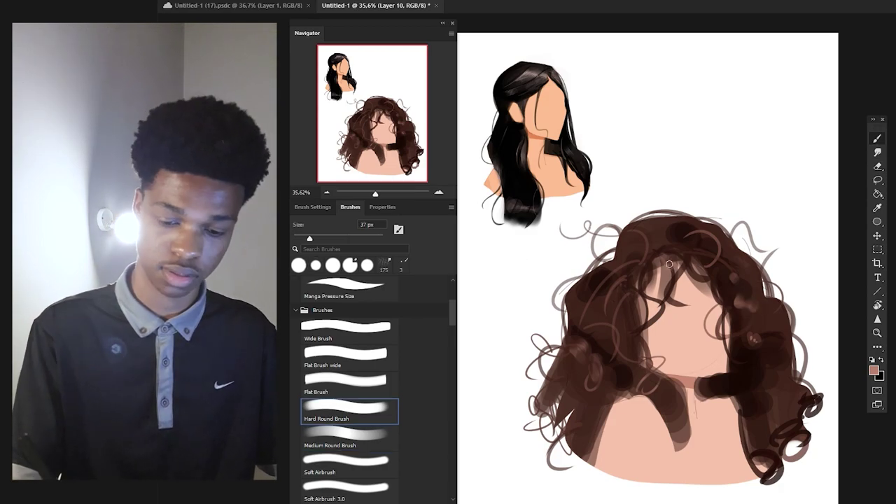
# Paint further highlights at the hairline, the lock beside the neck and the right side at 37 px, and smudge them.
pyautogui.press('e')
pyautogui.press('b')
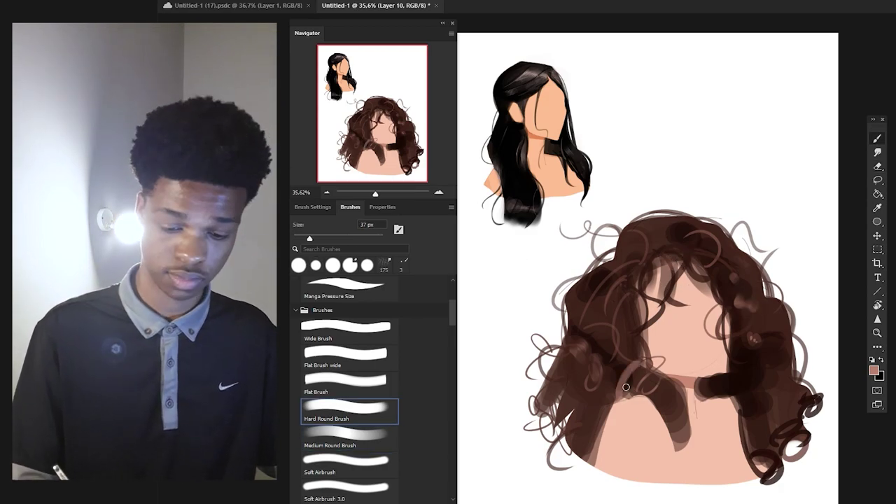
pyautogui.press('e')
pyautogui.moveTo(632, 378); pyautogui.dragTo(635, 364)
pyautogui.press('b')
pyautogui.press('e')
pyautogui.moveTo(731, 349); pyautogui.dragTo(759, 337)
pyautogui.press('b')
# Sample a dark brown from the hair, add a new layer and select the Hair lighting brush.
pyautogui.click(877, 208)
pyautogui.click(757, 357)
pyautogui.click(877, 138)
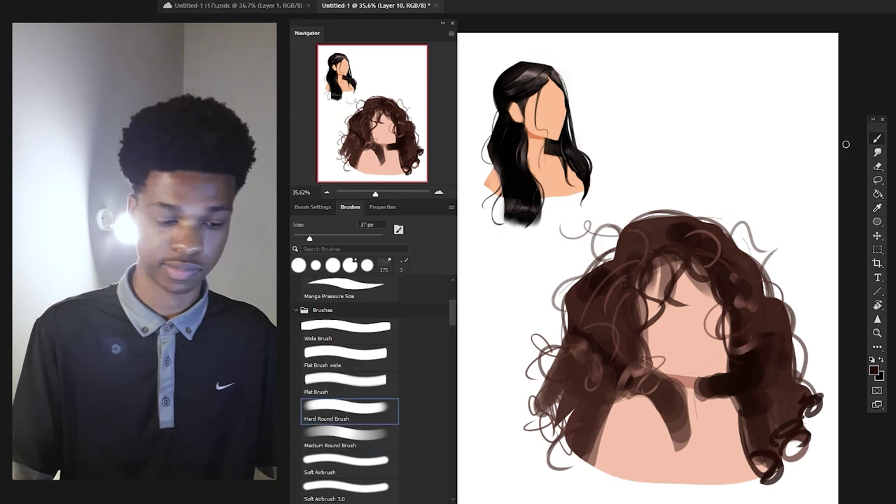
pyautogui.click(333, 265)
pyautogui.hotkey('ctrl', 'shift', 'alt', 'n')
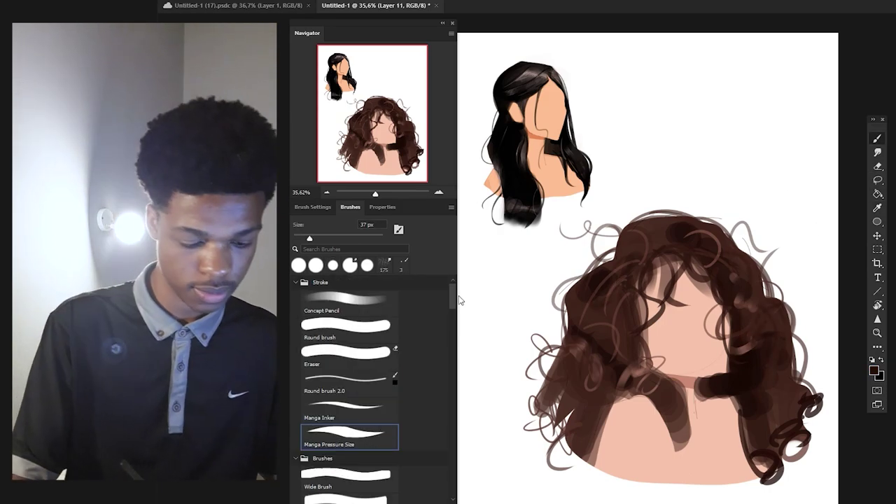
pyautogui.moveTo(453, 296)
pyautogui.mouseDown()
pyautogui.moveTo(453, 304)
pyautogui.moveTo(454, 280)
pyautogui.moveTo(452, 355)
pyautogui.mouseUp()
pyautogui.click(387, 396)
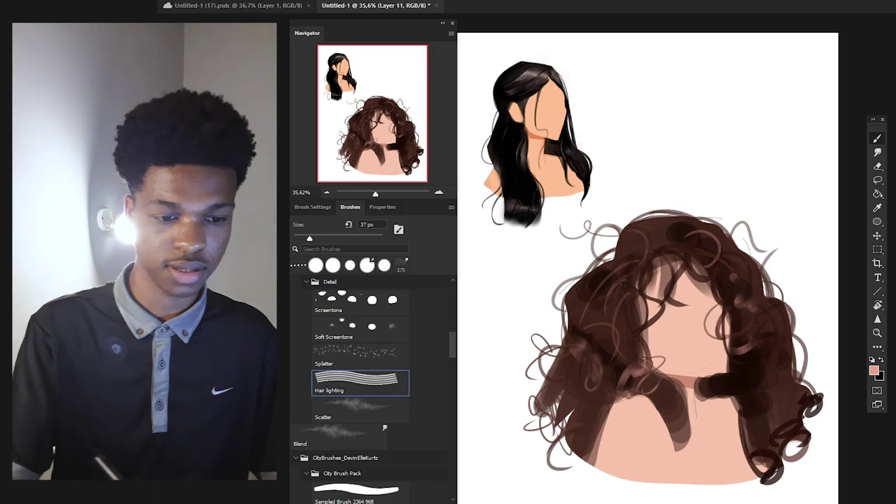
# Apply short striped pink highlights across the side locks and crown with the Hair lighting brush at 37 px.
pyautogui.click(413, 1)
pyautogui.moveTo(406, 4); pyautogui.dragTo(416, 4)
pyautogui.moveTo(583, 346); pyautogui.dragTo(610, 293)
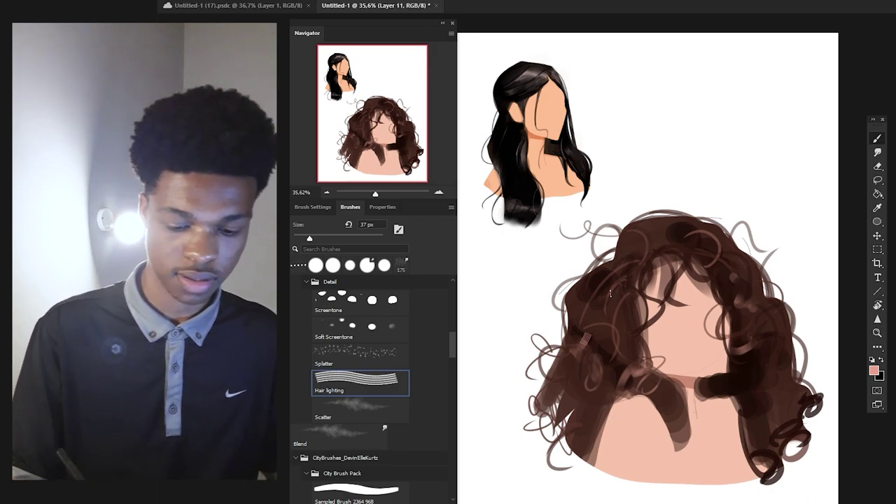
pyautogui.hotkey('ctrl', 'z')
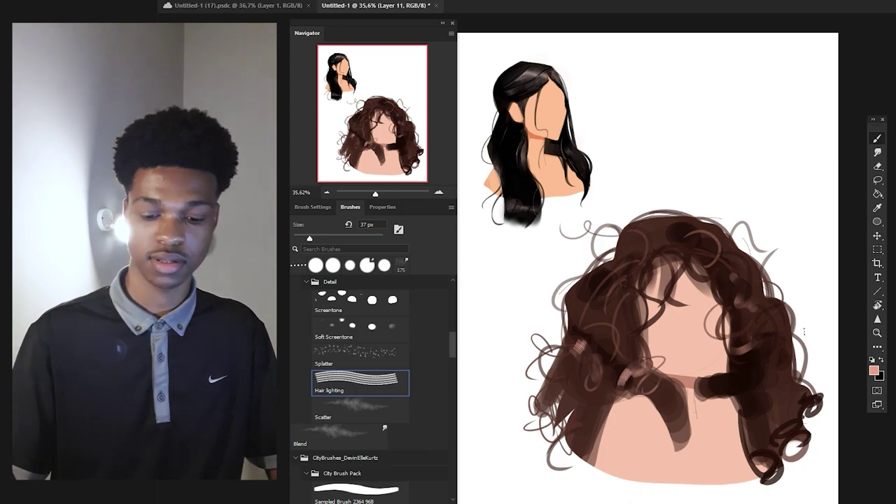
pyautogui.moveTo(578, 409); pyautogui.dragTo(587, 393)
pyautogui.moveTo(559, 380); pyautogui.dragTo(570, 362)
pyautogui.moveTo(660, 241); pyautogui.dragTo(669, 241)
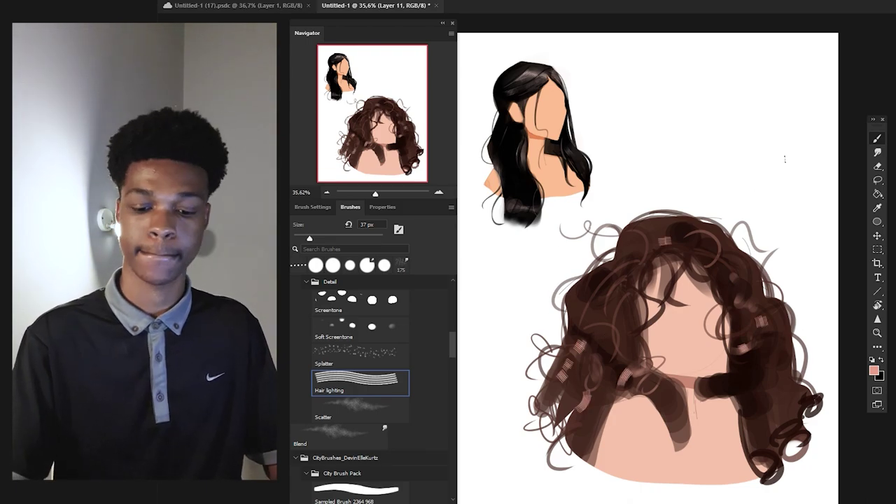
pyautogui.click(781, 334)
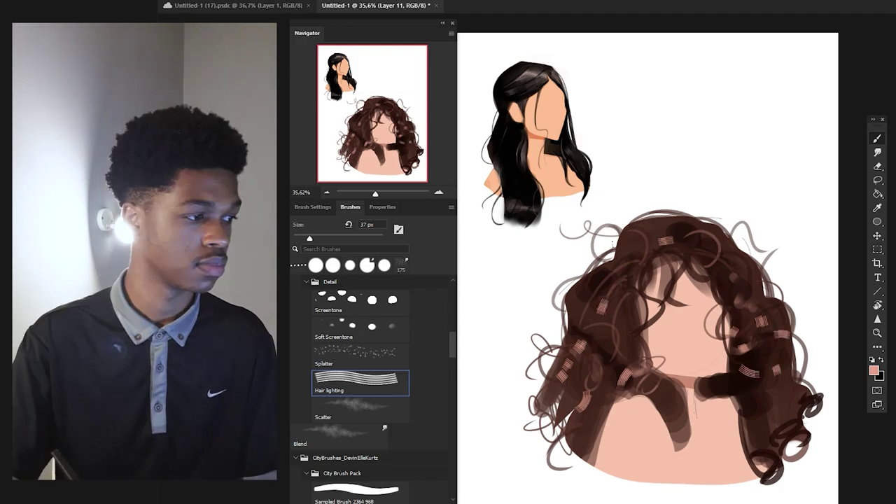
# Add more striped pink highlights to the side locks and lower right curls, softening them with the Medium Round Brush eraser at 88 px.
pyautogui.press('e')
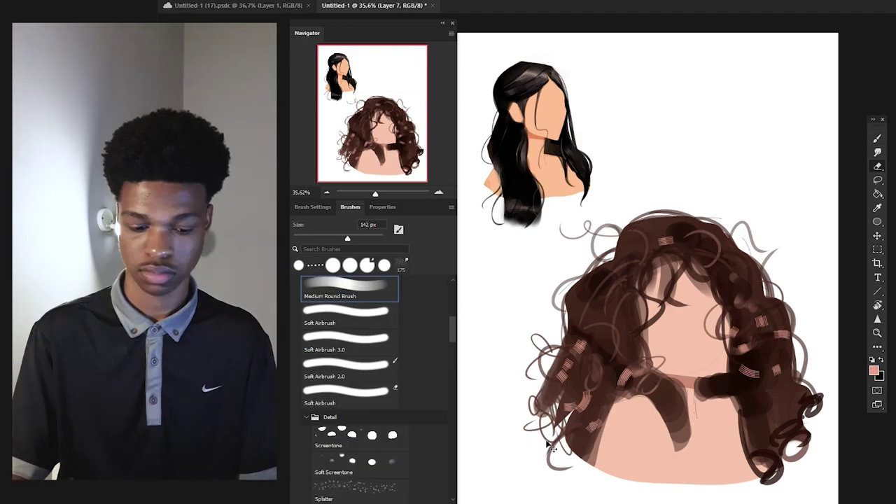
pyautogui.press('b')
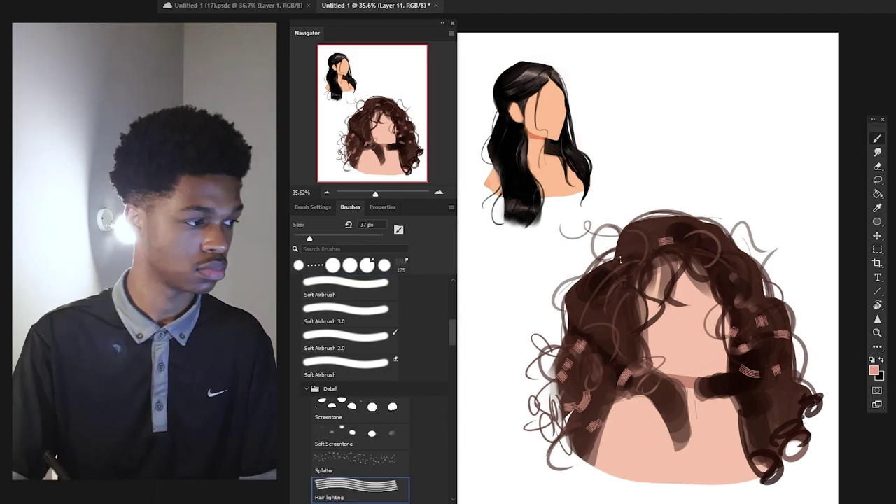
pyautogui.click(878, 167)
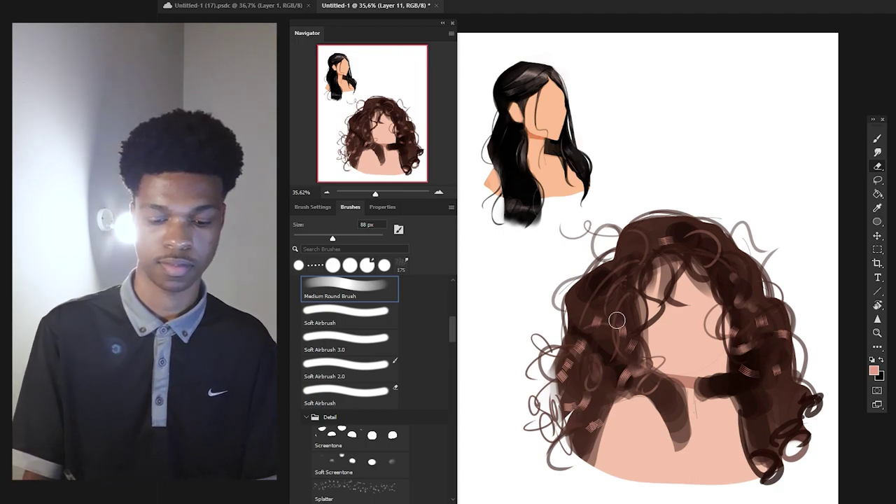
pyautogui.press('b')
pyautogui.click(878, 167)
pyautogui.moveTo(772, 425)
pyautogui.mouseDown()
pyautogui.moveTo(763, 435)
pyautogui.moveTo(797, 388)
pyautogui.mouseUp()
# Sample a near-black brown from the hair and paint dark Hair lighting strokes at 37 px over the lower left locks.
pyautogui.click(877, 138)
pyautogui.keyDown('alt'); pyautogui.click(774, 405); pyautogui.keyUp('alt')
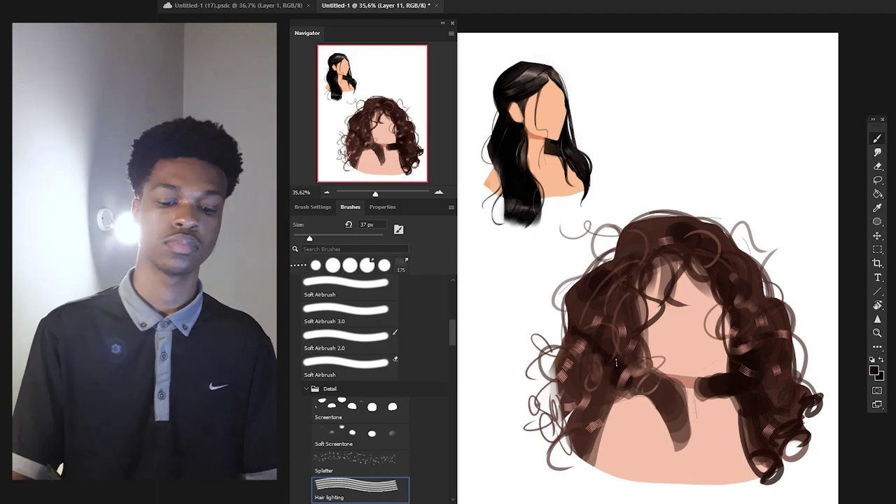
pyautogui.scroll(-1, 790, 266)
pyautogui.moveTo(587, 398); pyautogui.dragTo(595, 392)
pyautogui.moveTo(610, 417); pyautogui.dragTo(619, 409)
pyautogui.scroll(1, 798, 406)
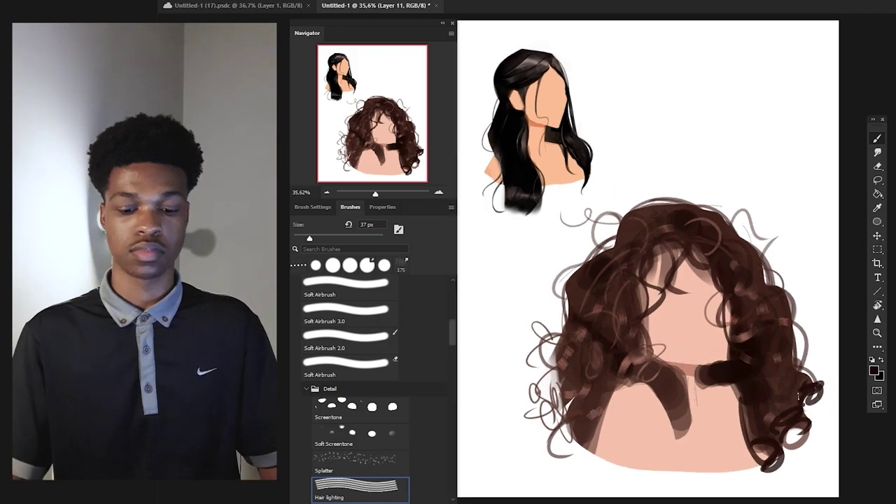
pyautogui.scroll(-1, 777, 413)
pyautogui.scroll(1, 772, 326)
pyautogui.press('e')
pyautogui.press('s')
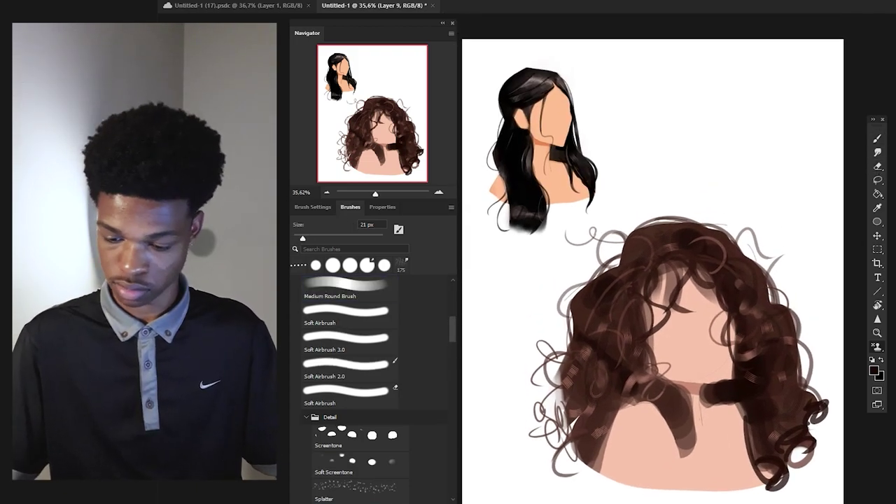
# Erase along the hair beside the neck and above the left shoulder with the Medium Round Brush at 88 px.
pyautogui.press('e')
pyautogui.moveTo(726, 377); pyautogui.dragTo(708, 374)
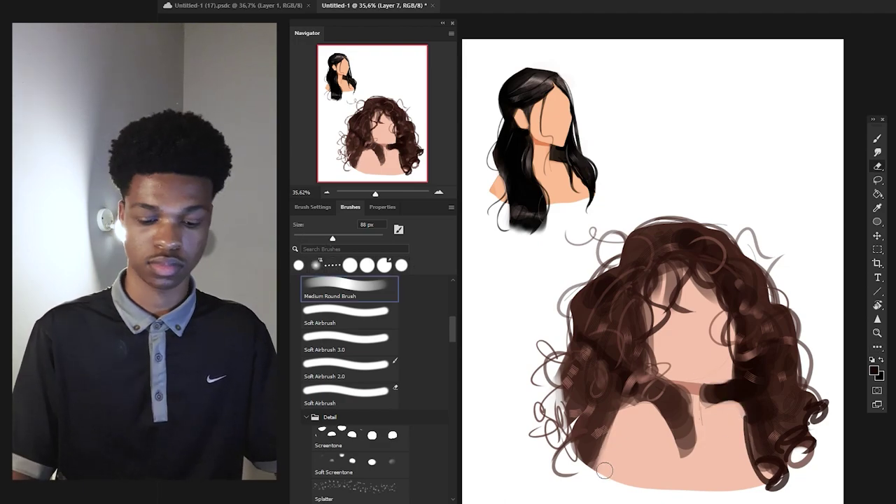
pyautogui.moveTo(605, 471); pyautogui.dragTo(610, 418)
pyautogui.scroll(1, 732, 438)
pyautogui.scroll(-2, 732, 438)
pyautogui.scroll(2, 721, 441)
# Draw fine salmon curls over the side locks with the Manga Inker brush at 13 px.
pyautogui.press('b')
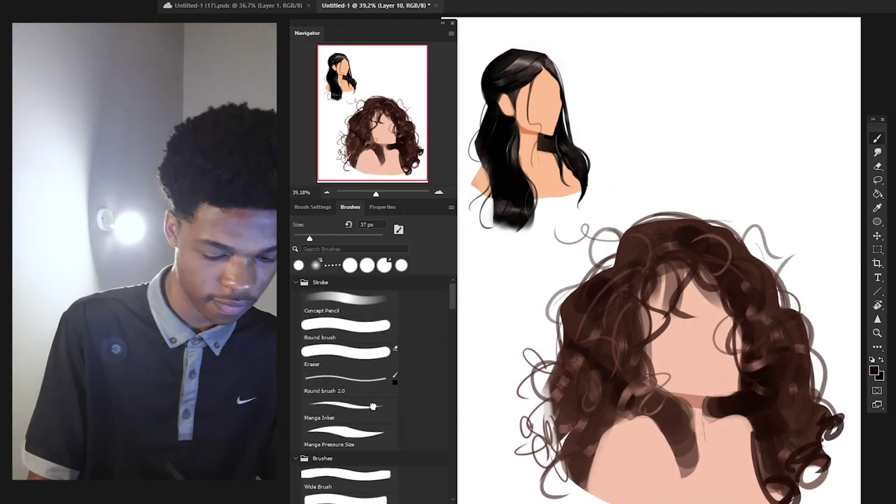
pyautogui.click(373, 406)
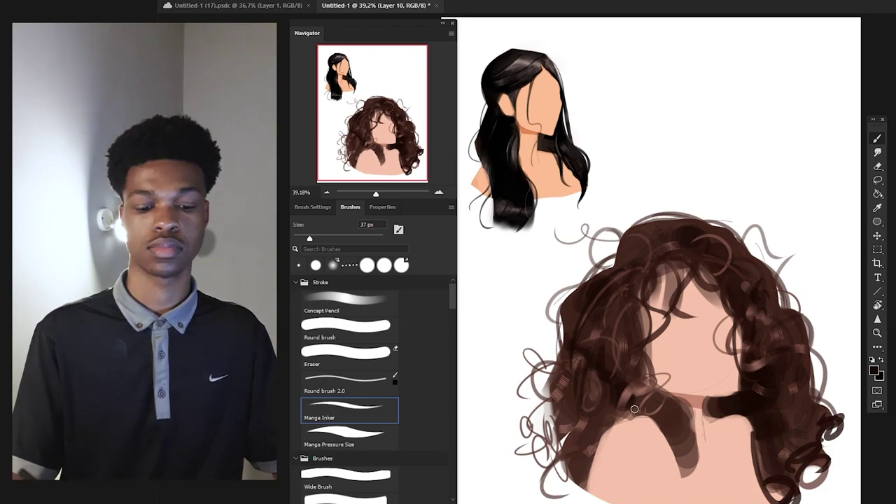
pyautogui.click(877, 208)
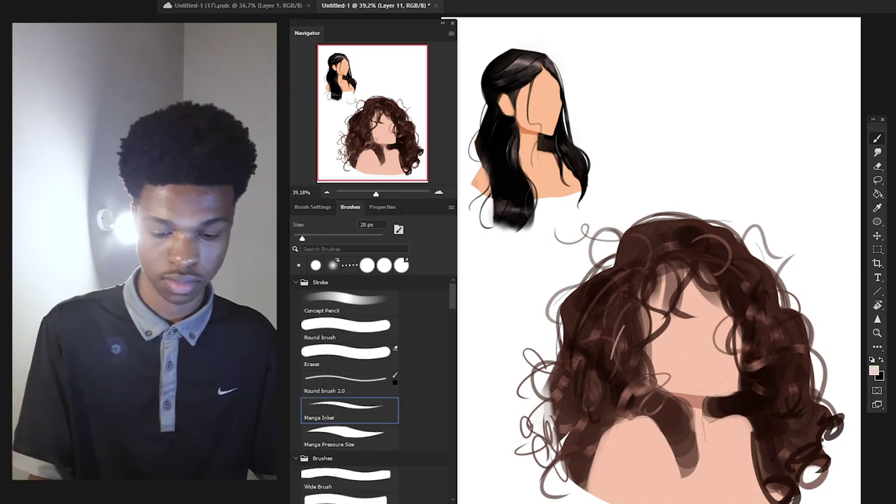
pyautogui.keyDown('alt'); pyautogui.click(630, 365); pyautogui.keyUp('alt')
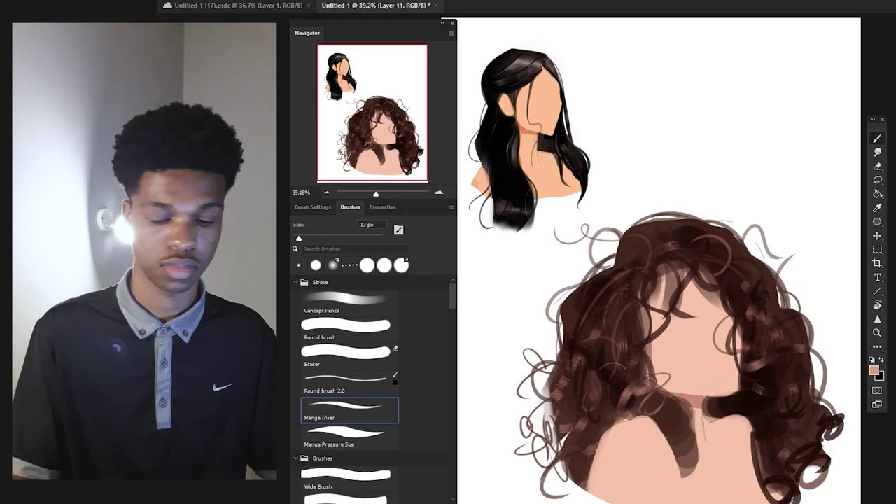
pyautogui.moveTo(770, 361); pyautogui.dragTo(759, 409)
pyautogui.press('e')
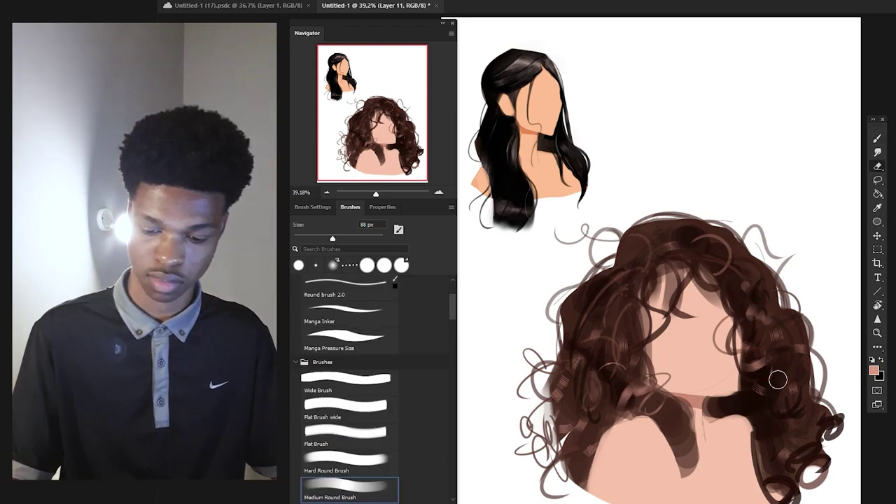
# Reduce the Manga Inker brush to 9 px, add thin salmon strands to the right lock and soften them with the 88 px eraser.
pyautogui.press('b')
pyautogui.click(410, 3)
pyautogui.press('[')
pyautogui.press('[')
pyautogui.press('e')
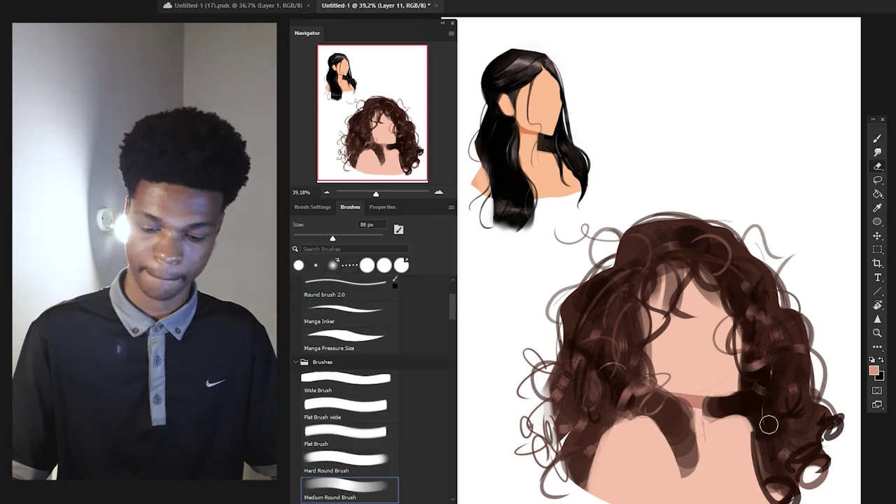
pyautogui.press('b')
pyautogui.press('e')
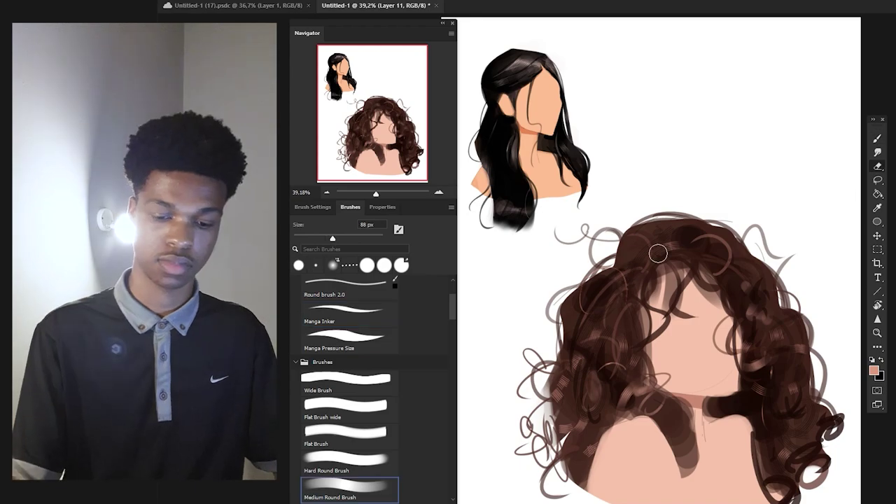
# Draw further 9 px salmon strands on the crown, left locks and right lock, fading their ends with the eraser.
pyautogui.press('b')
pyautogui.press('e')
pyautogui.click(877, 138)
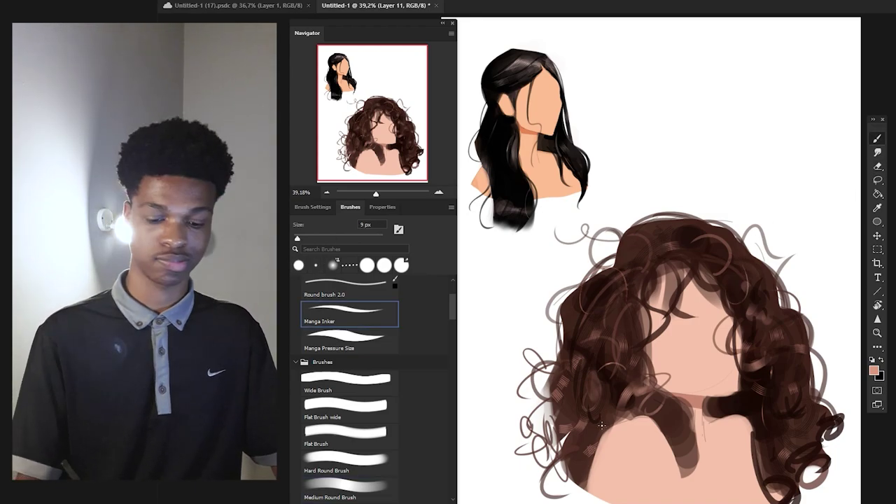
pyautogui.click(875, 166)
pyautogui.click(877, 139)
pyautogui.moveTo(781, 377)
pyautogui.mouseDown()
pyautogui.moveTo(762, 385)
pyautogui.moveTo(748, 338)
pyautogui.moveTo(756, 391)
pyautogui.mouseUp()
pyautogui.click(872, 166)
pyautogui.press('b')
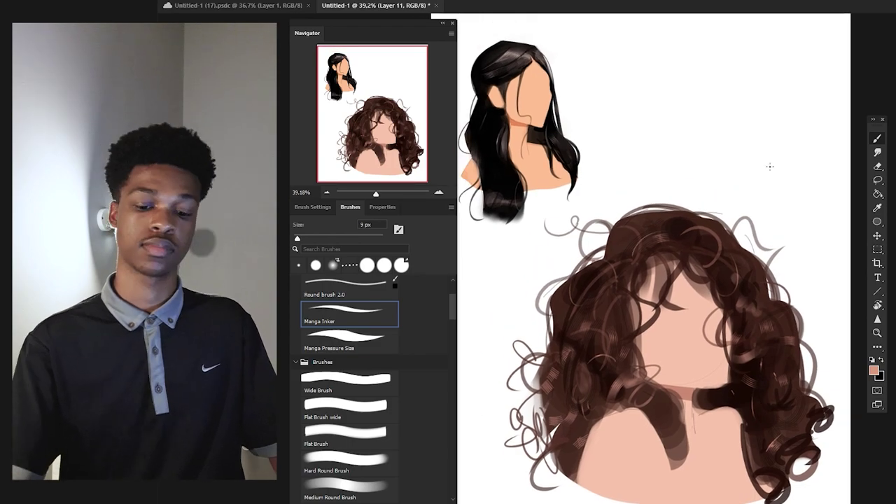
# Merge the curly-haired head's layers, then shrink the head and move it to the lower right of the canvas.
pyautogui.scroll(-4, 692, 322)
pyautogui.hotkey('ctrl', 'e')
pyautogui.press('v')
pyautogui.hotkey('ctrl', 'z')
pyautogui.moveTo(789, 241); pyautogui.dragTo(681, 340)
pyautogui.moveTo(670, 377); pyautogui.dragTo(718, 355)
pyautogui.moveTo(728, 321); pyautogui.dragTo(782, 268)
# Enlarge the straight black-haired head and position it in the upper left of the canvas.
pyautogui.moveTo(585, 175); pyautogui.dragTo(585, 246)
pyautogui.moveTo(654, 198); pyautogui.dragTo(708, 125)
pyautogui.moveTo(748, 337); pyautogui.dragTo(759, 356)
pyautogui.moveTo(633, 229); pyautogui.dragTo(637, 235)
# Try to flip the curly-haired head horizontally and reposition it.
pyautogui.press('b')
pyautogui.press('v')
pyautogui.click(706, 357)
pyautogui.click(384, 207)
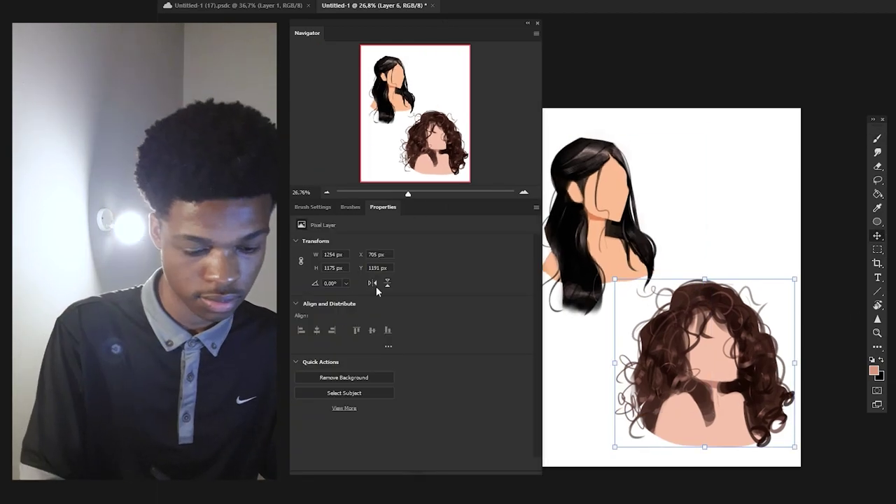
pyautogui.click(372, 283)
pyautogui.scroll(-1, 728, 336)
pyautogui.moveTo(778, 315); pyautogui.dragTo(785, 322)
pyautogui.moveTo(829, 271); pyautogui.dragTo(819, 284)
pyautogui.hotkey('ctrl', 'z')
pyautogui.hotkey('ctrl', 'z')
# Paint over the left outer curls with a dark brown sampled from the hair, using the Hard Round Brush at 61 px.
pyautogui.press('b')
pyautogui.click(350, 207)
pyautogui.click(384, 265)
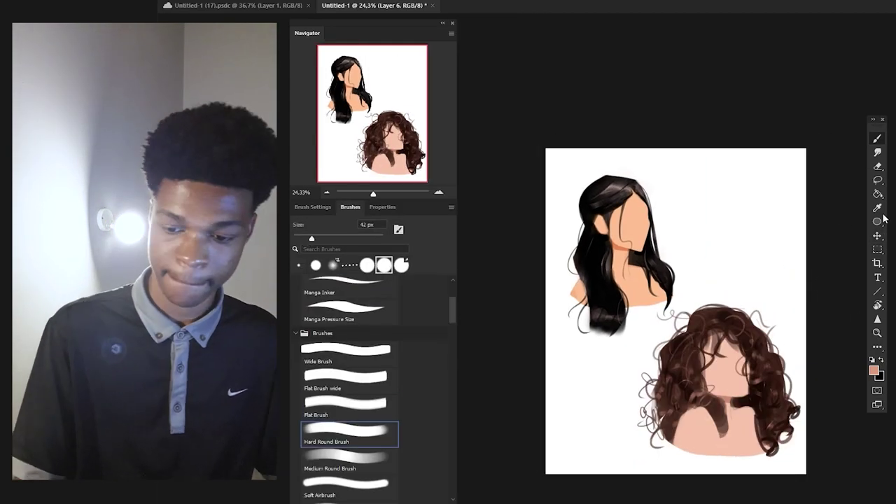
pyautogui.click(878, 209)
pyautogui.scroll(3, 669, 397)
pyautogui.click(669, 397)
pyautogui.press('b')
pyautogui.moveTo(312, 239); pyautogui.dragTo(321, 239)
pyautogui.moveTo(658, 399); pyautogui.dragTo(653, 440)
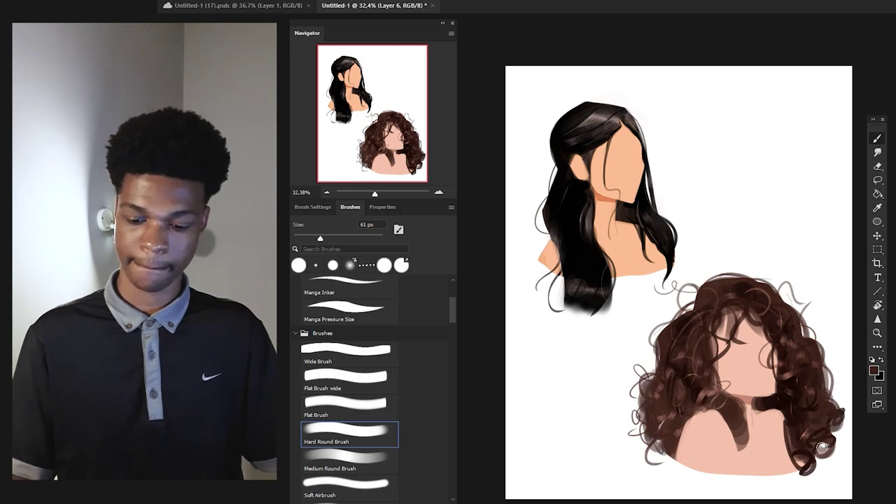
# Fill in the upper left of the crown with brown and rework the loose lock over the chest with a sampled hair tone.
pyautogui.moveTo(732, 278); pyautogui.dragTo(691, 318)
pyautogui.scroll(1, 747, 305)
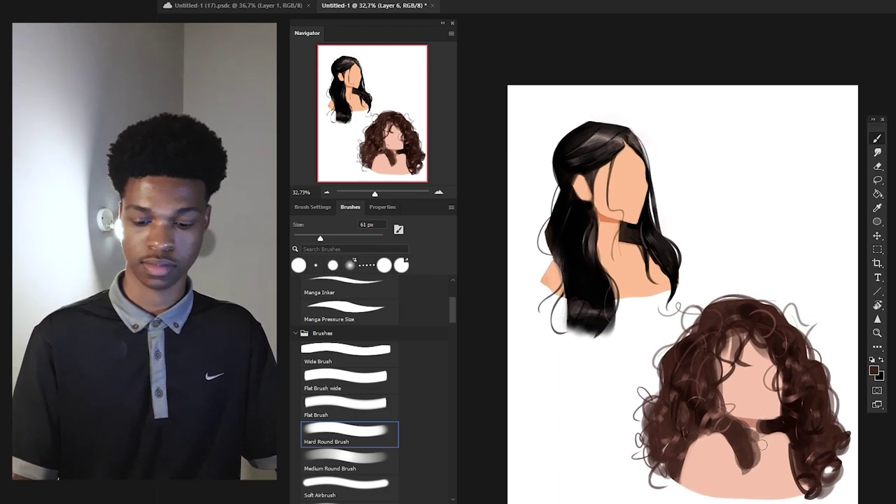
pyautogui.keyDown('alt'); pyautogui.click(745, 431); pyautogui.keyUp('alt')
pyautogui.scroll(1, 734, 445)
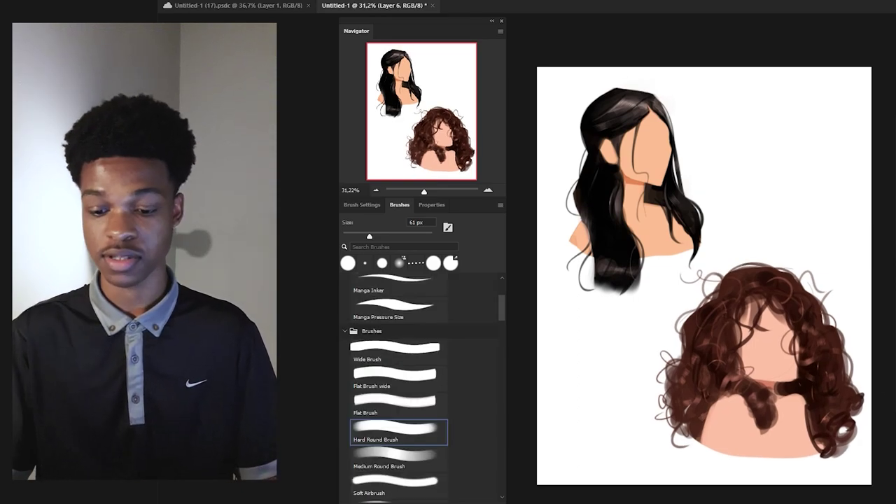
# Put the curly-haired head's layer into free transform.
pyautogui.hotkey('ctrl', 't')
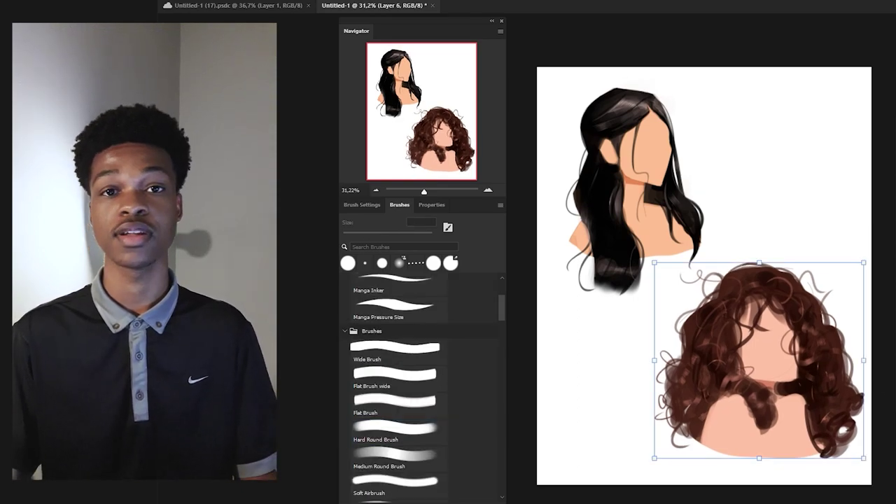